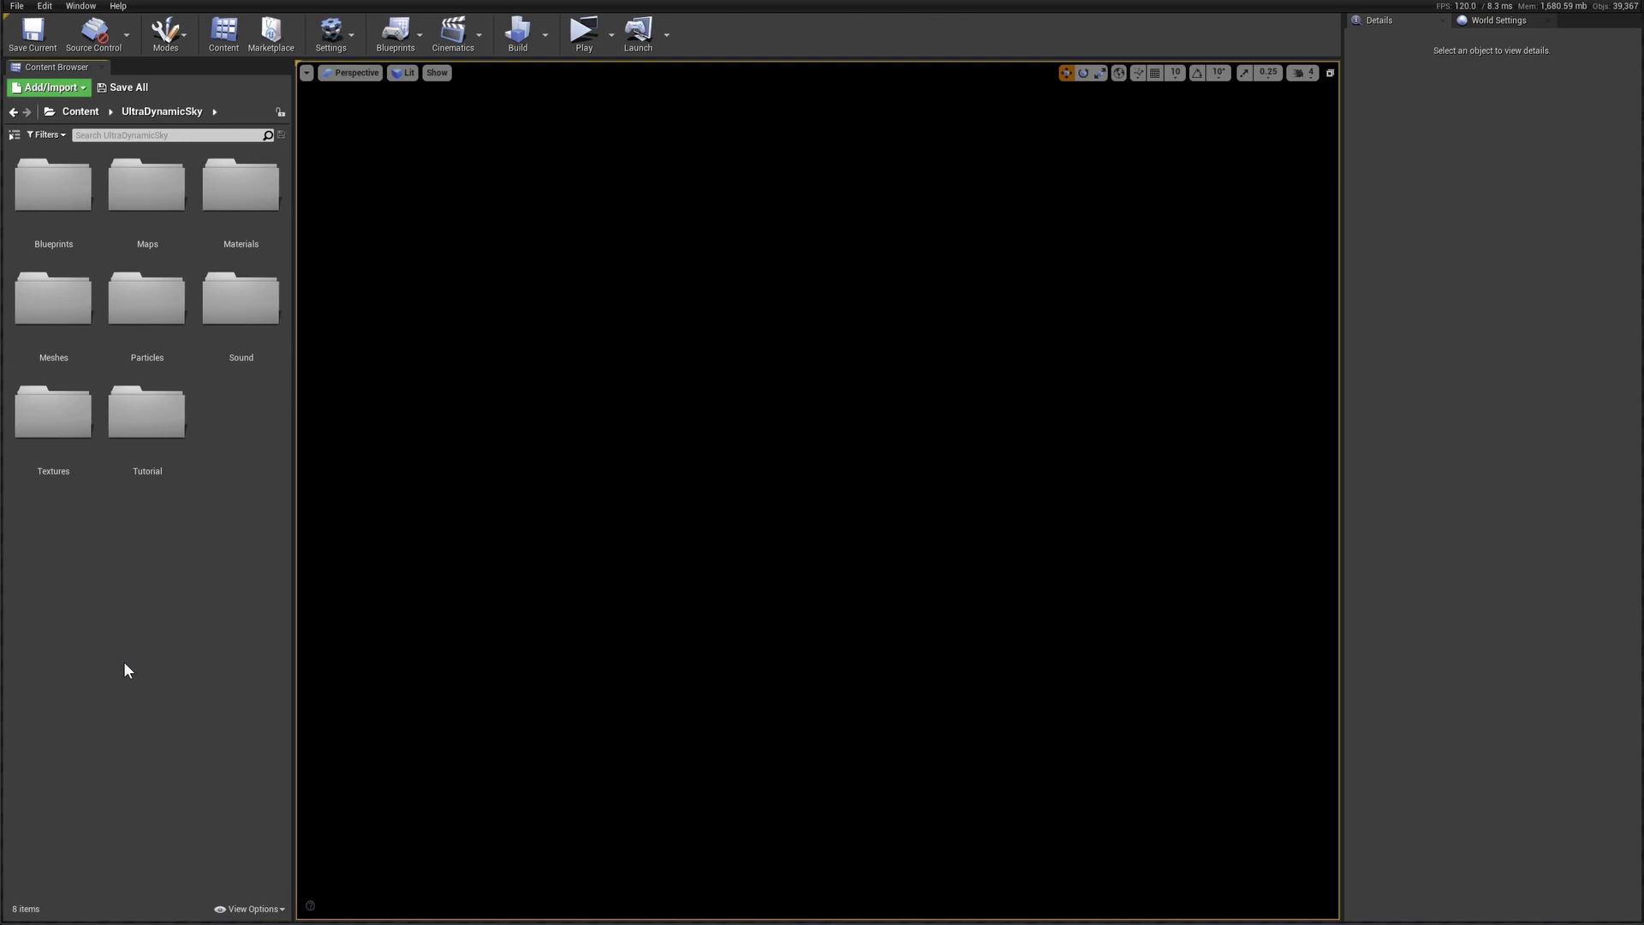
Open the sky pack's Blueprints folder and drop Ultra_Dynamic_Sky into the empty level.
double_click(25, 222)
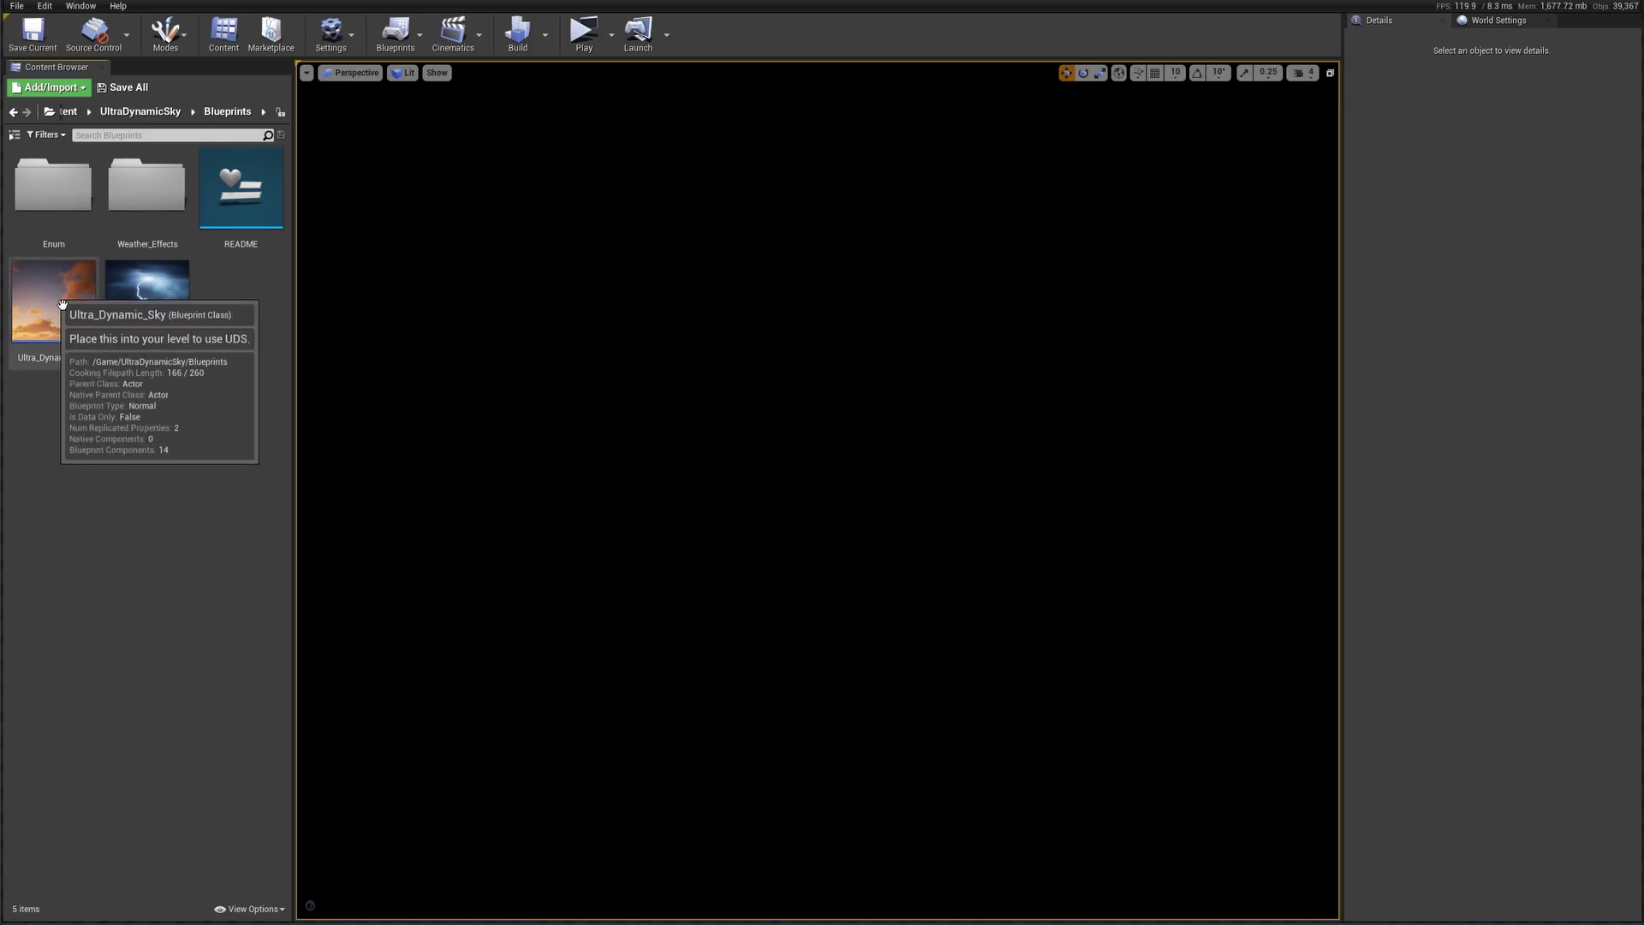
drag(60, 300, 86, 330)
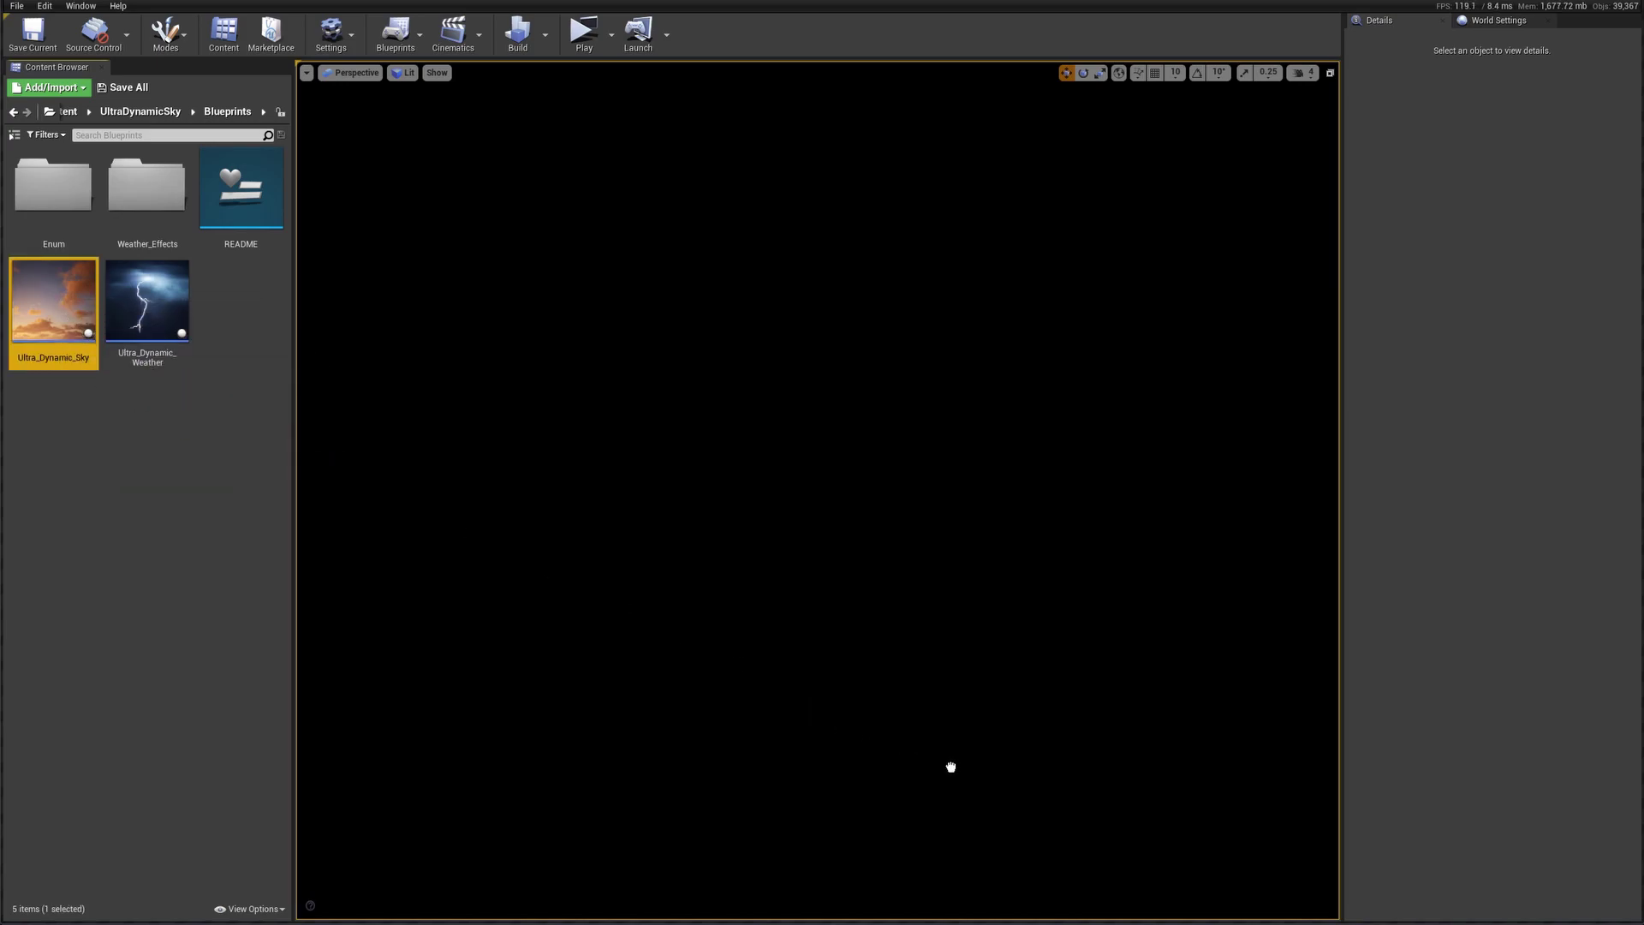
drag(950, 767, 953, 770)
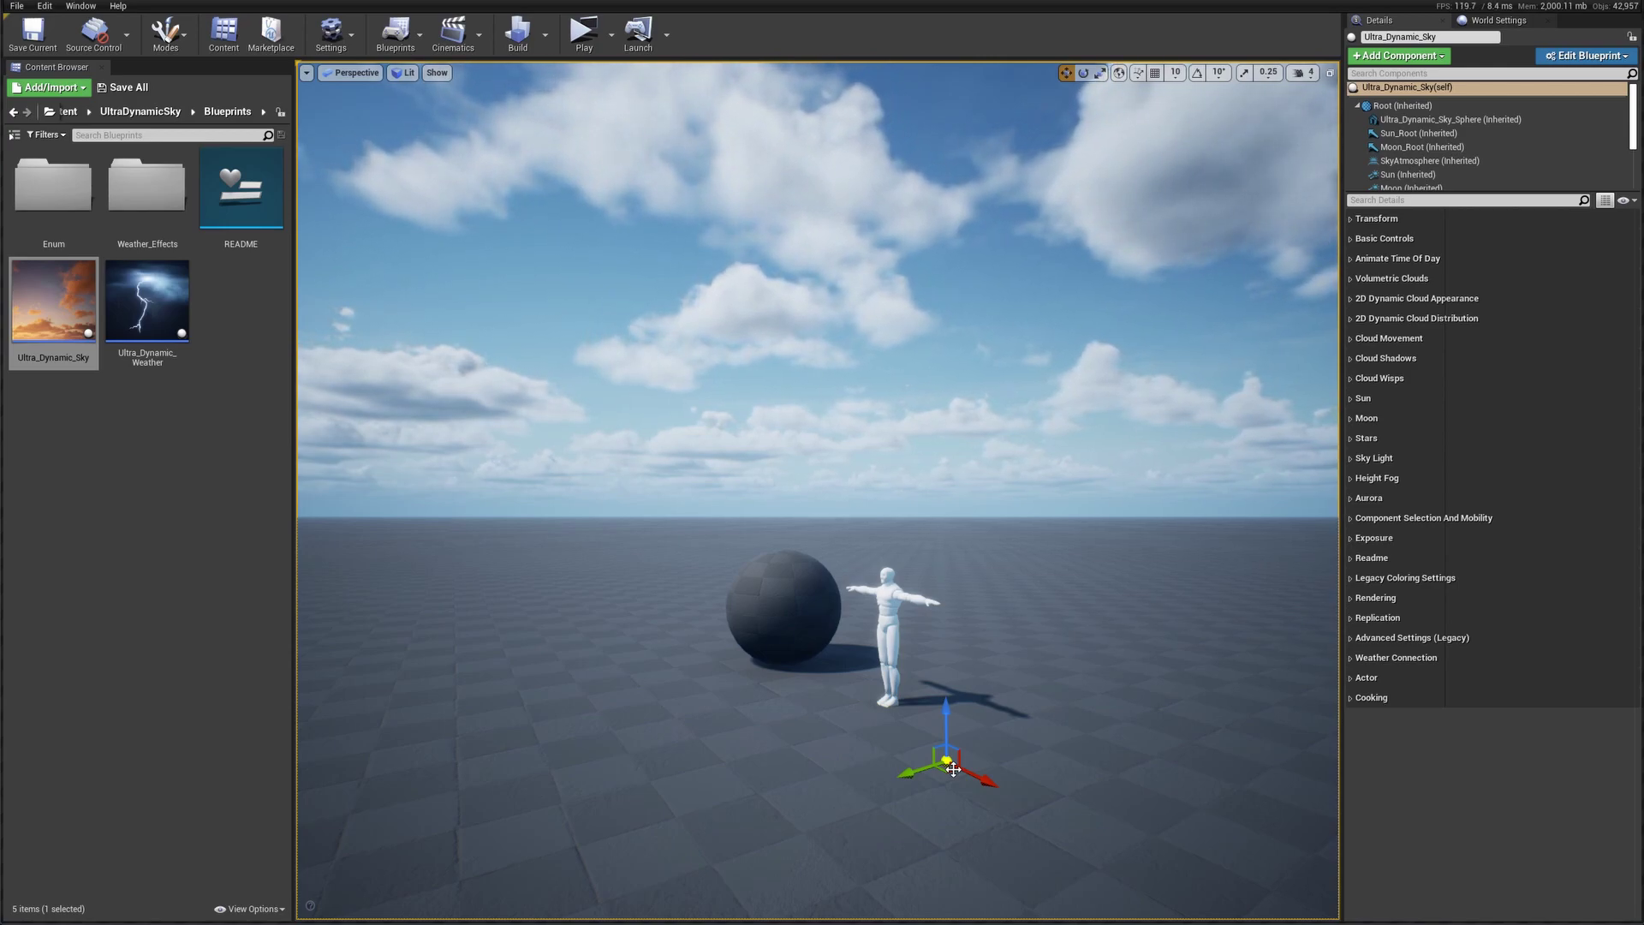
Hide viewport gizmos, preview Time Of Day 1800 and thinner Cloud Coverage, then reset both.
key(g)
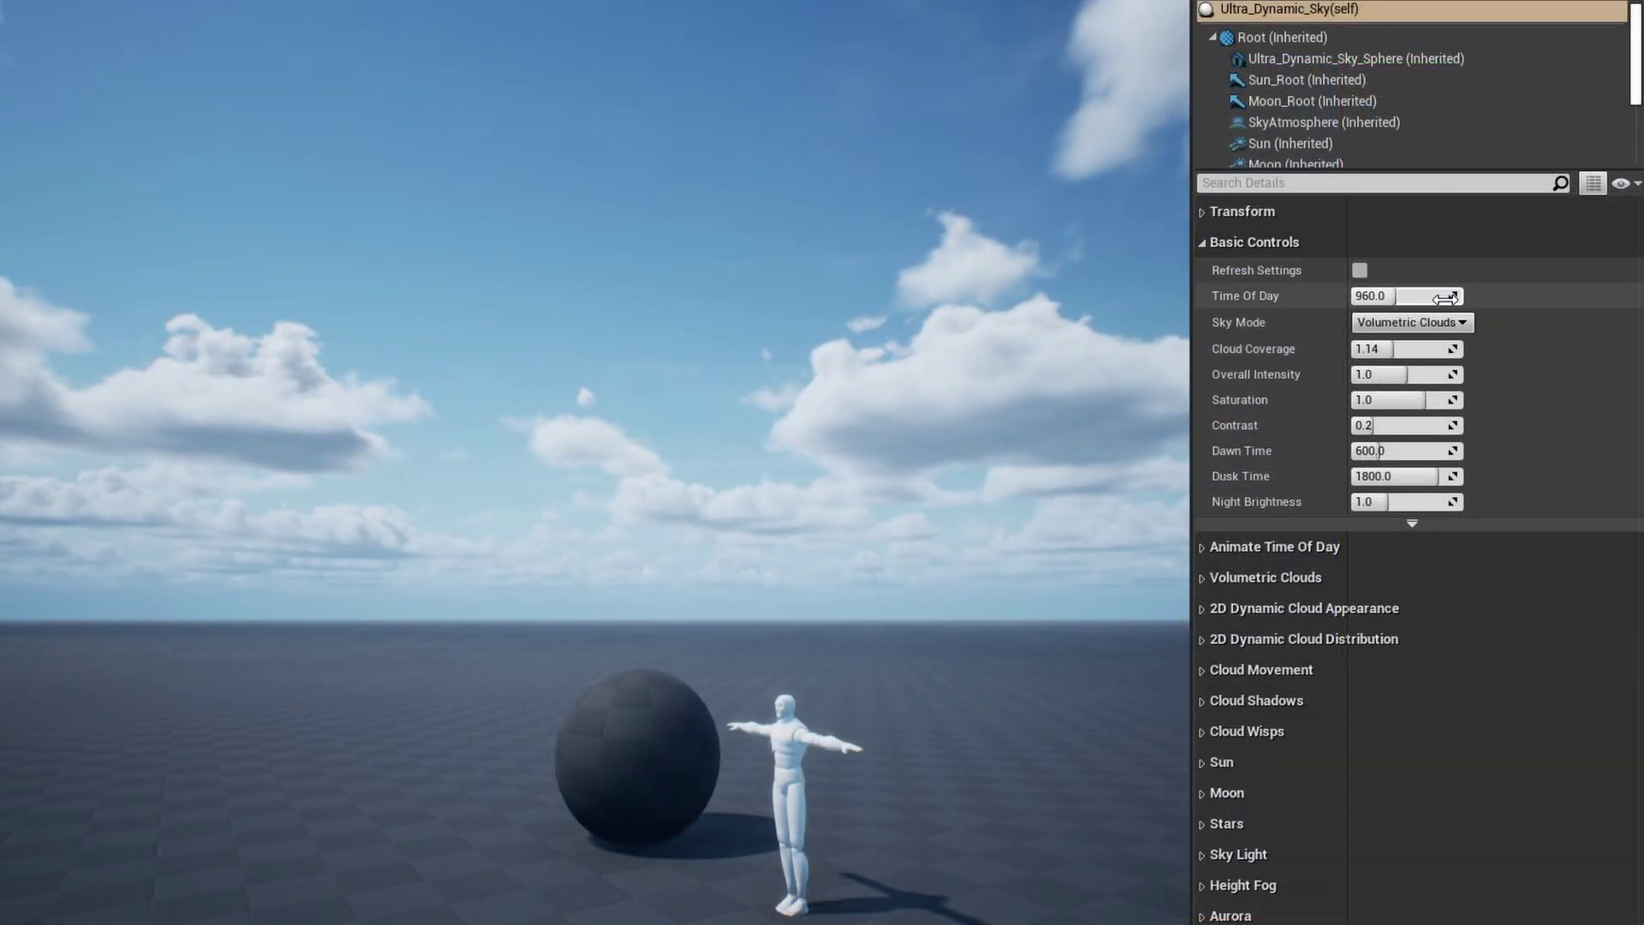
key(Return)
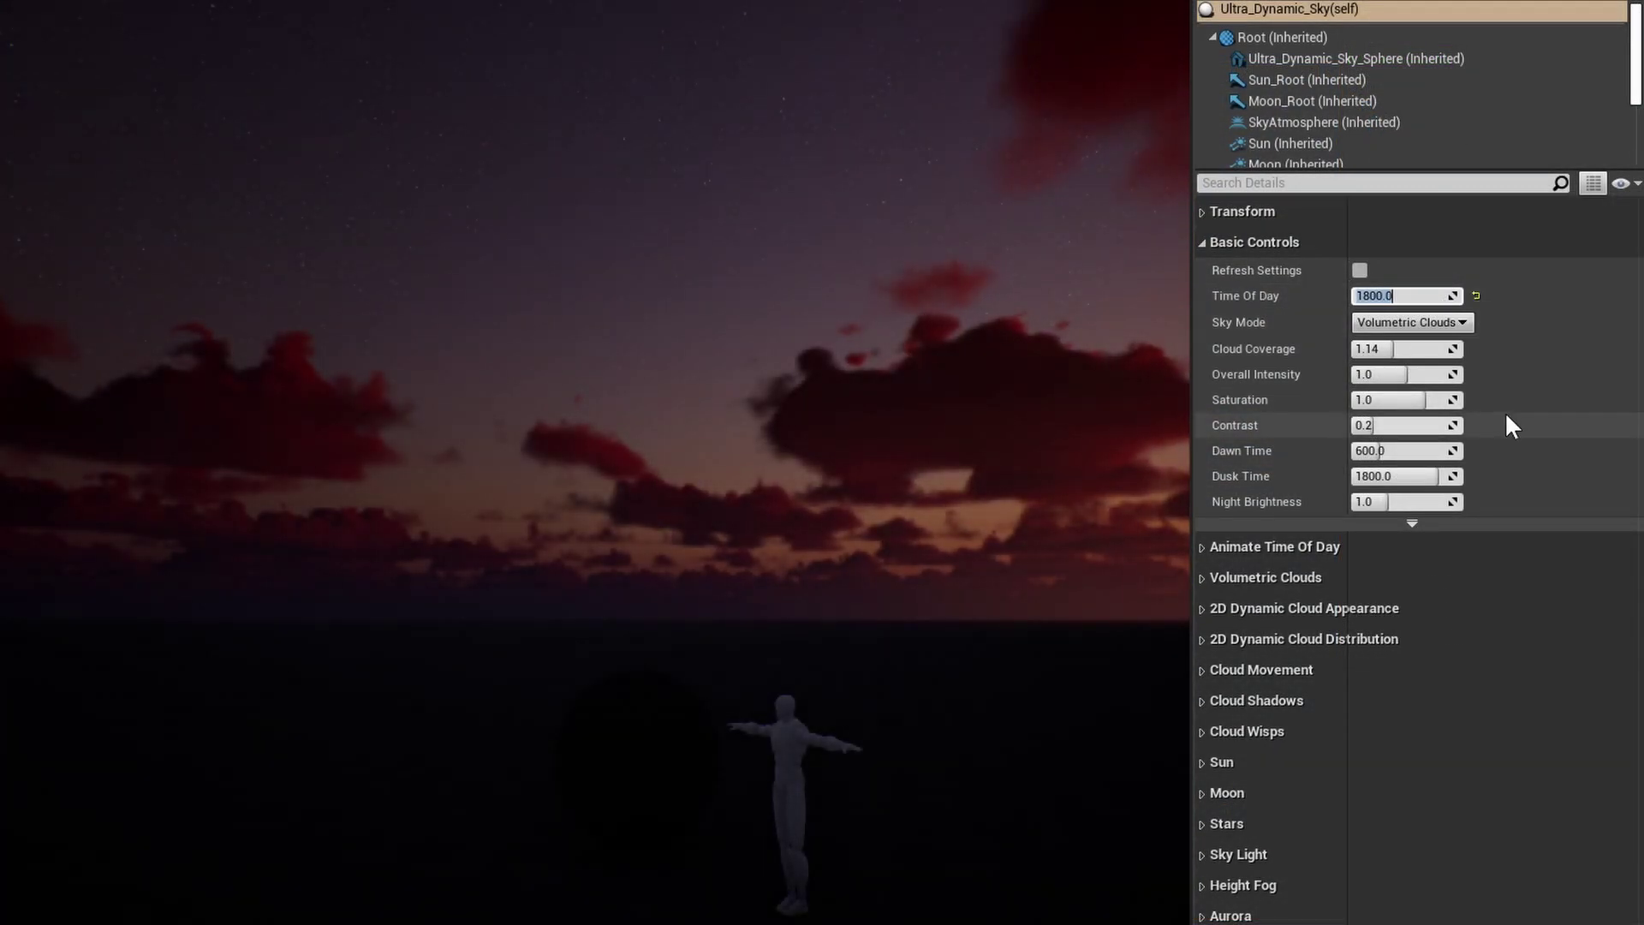
click(1476, 296)
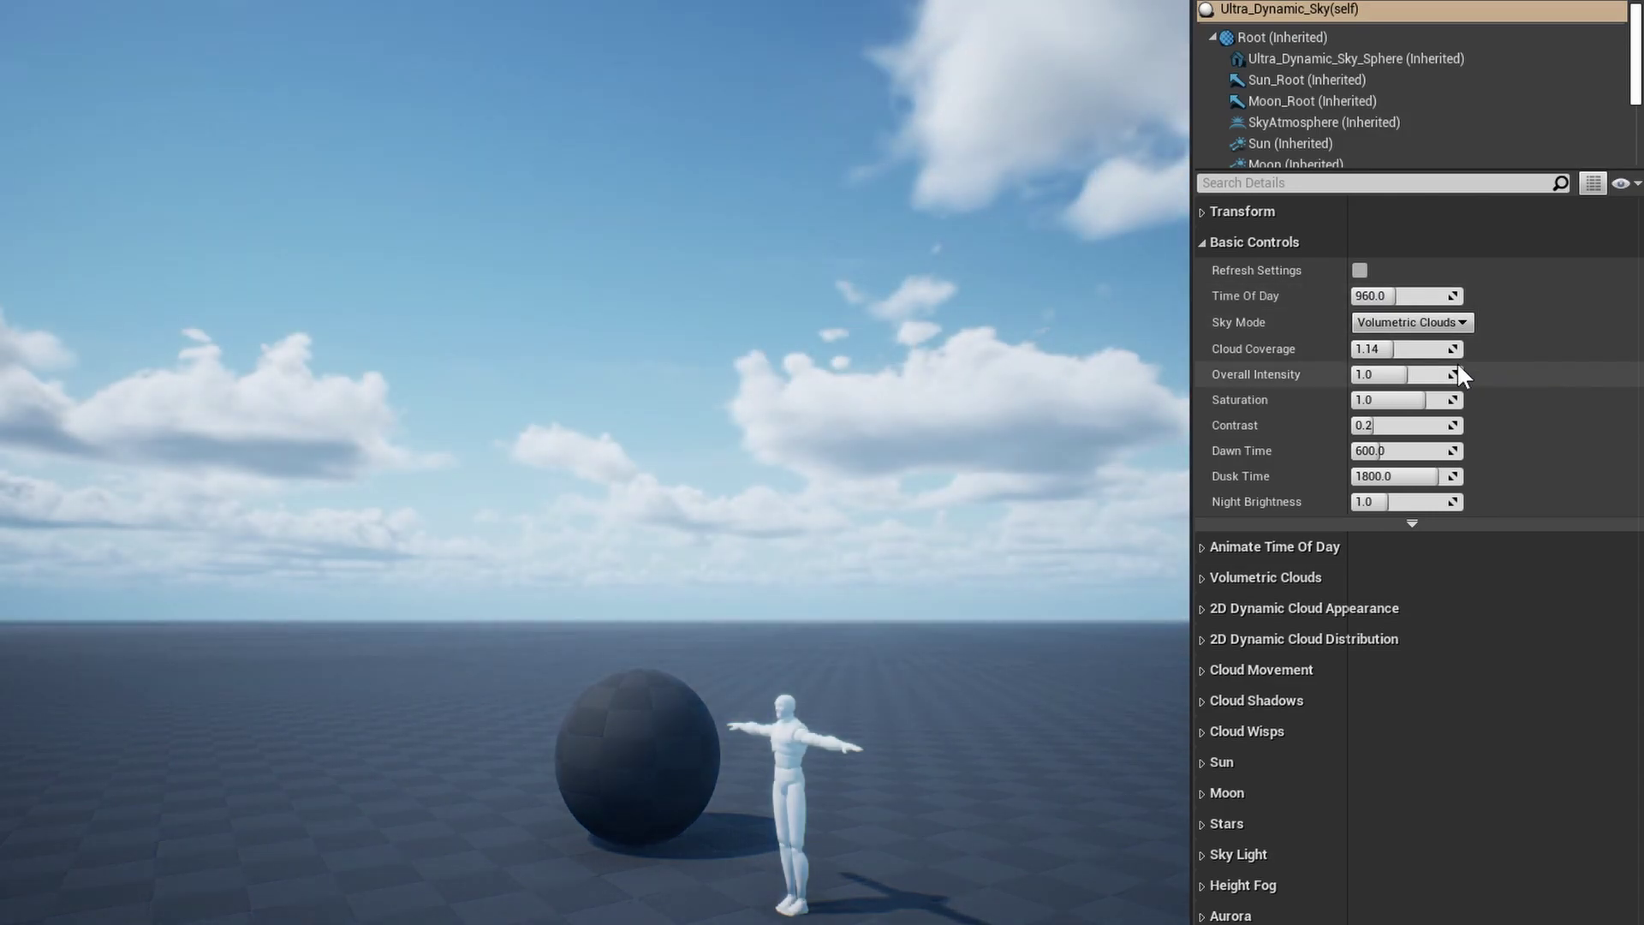
drag(1448, 349, 1413, 348)
click(1475, 348)
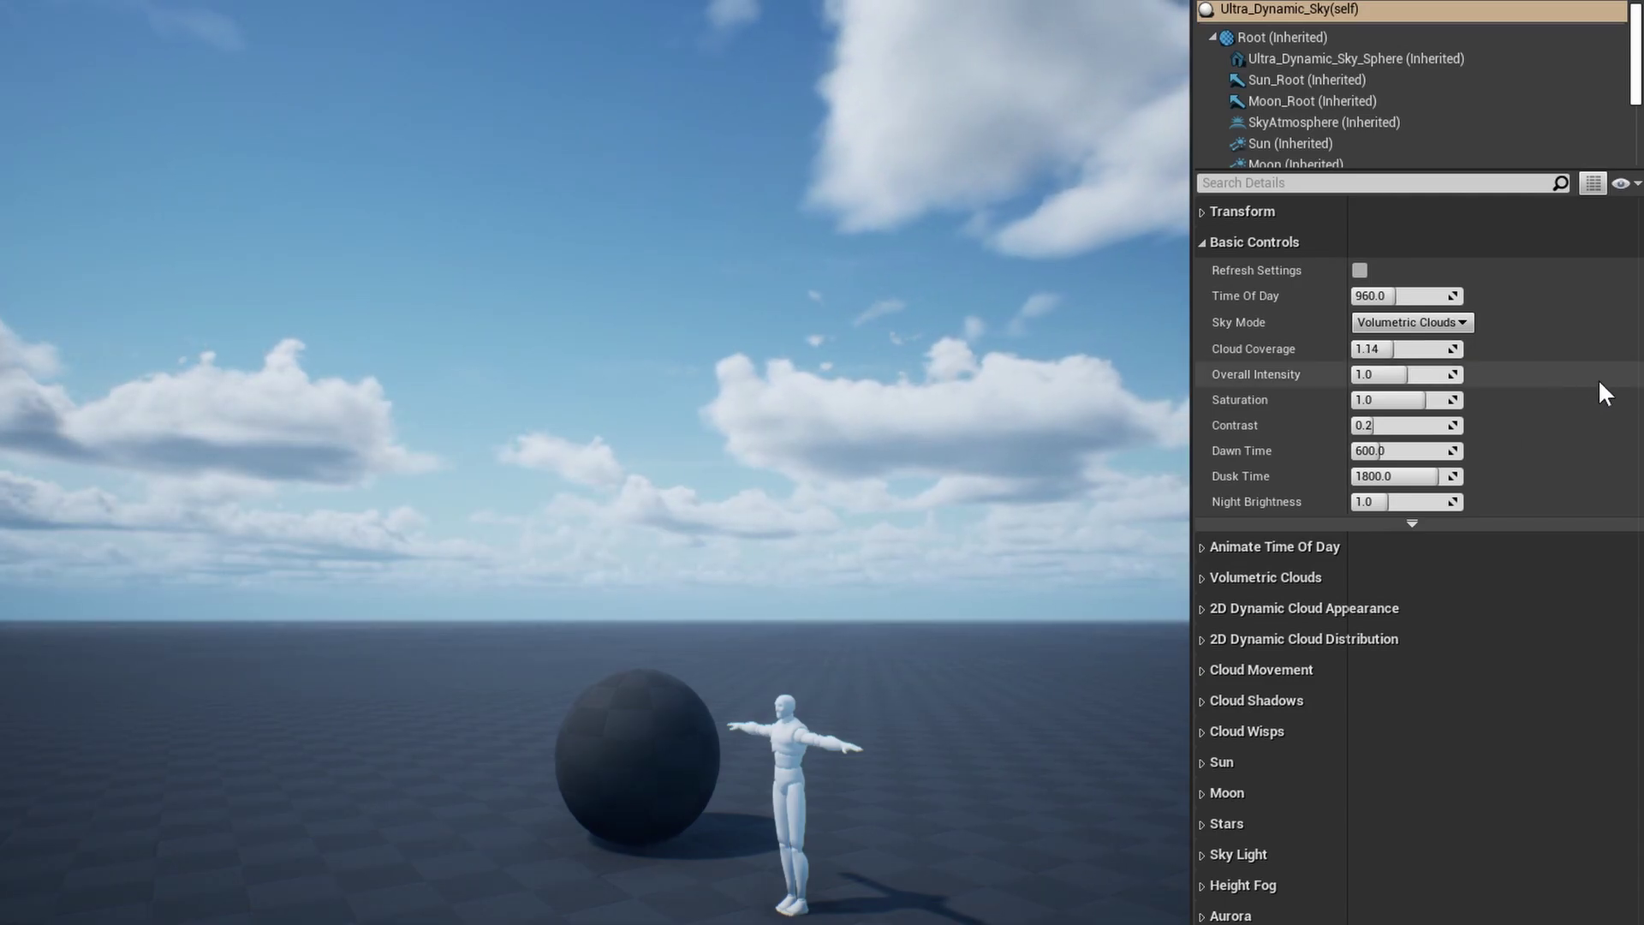
Try 2D Dynamic Clouds, Static Clouds and night Volumetric Aurora, ending on Volumetric Clouds.
click(1463, 323)
click(1438, 368)
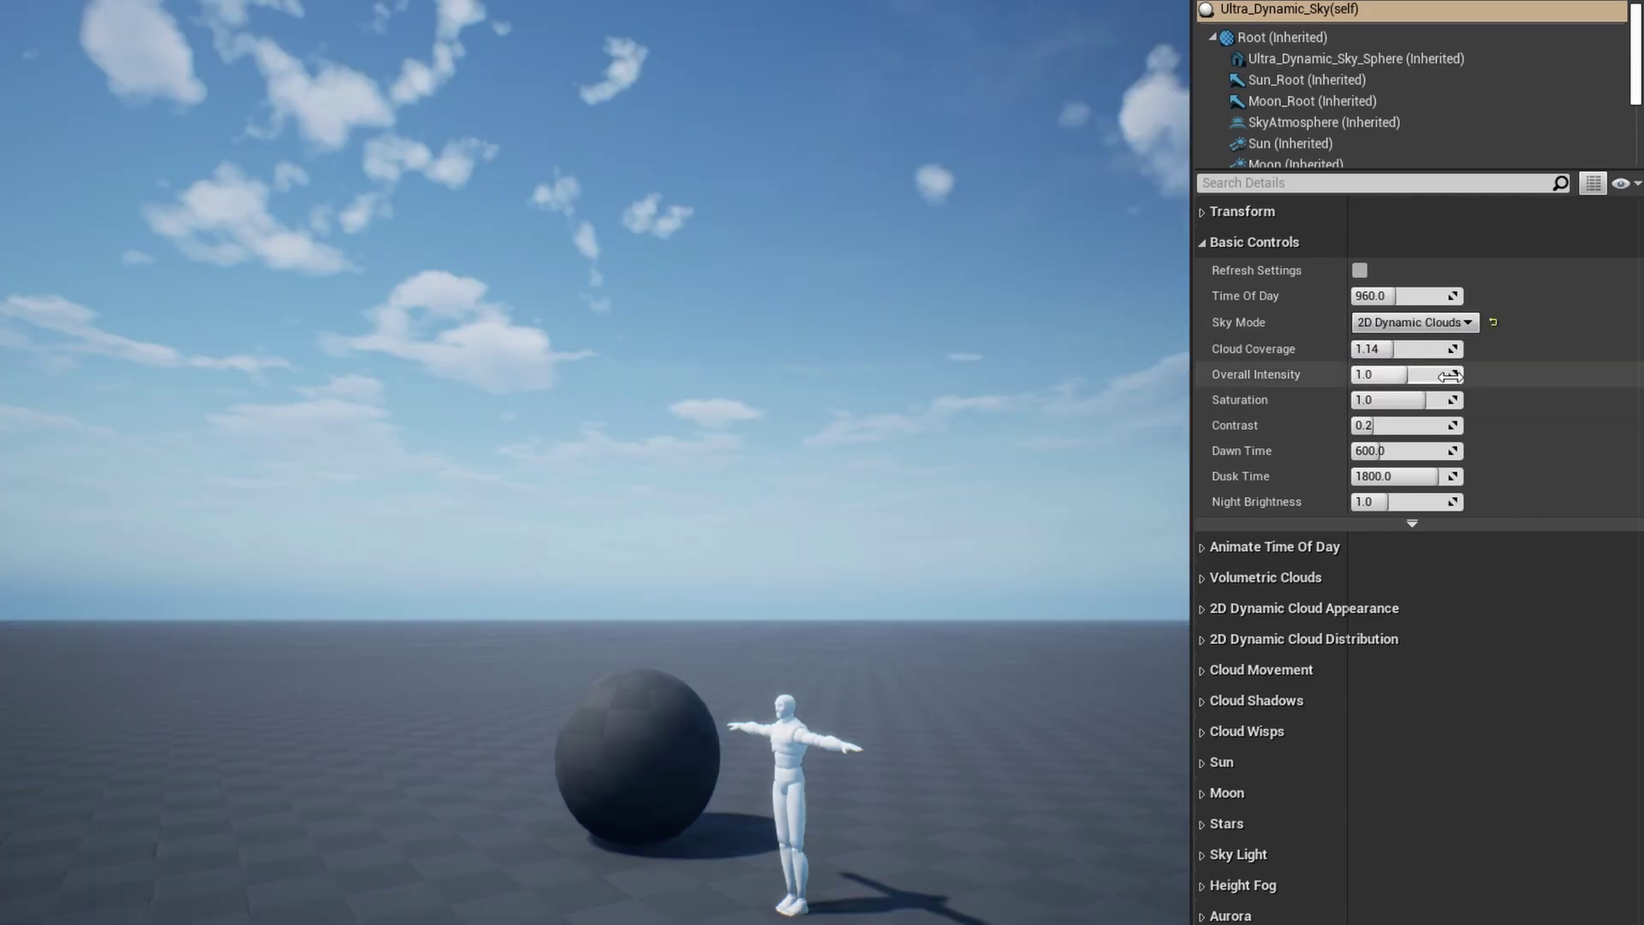
click(1422, 322)
click(1427, 353)
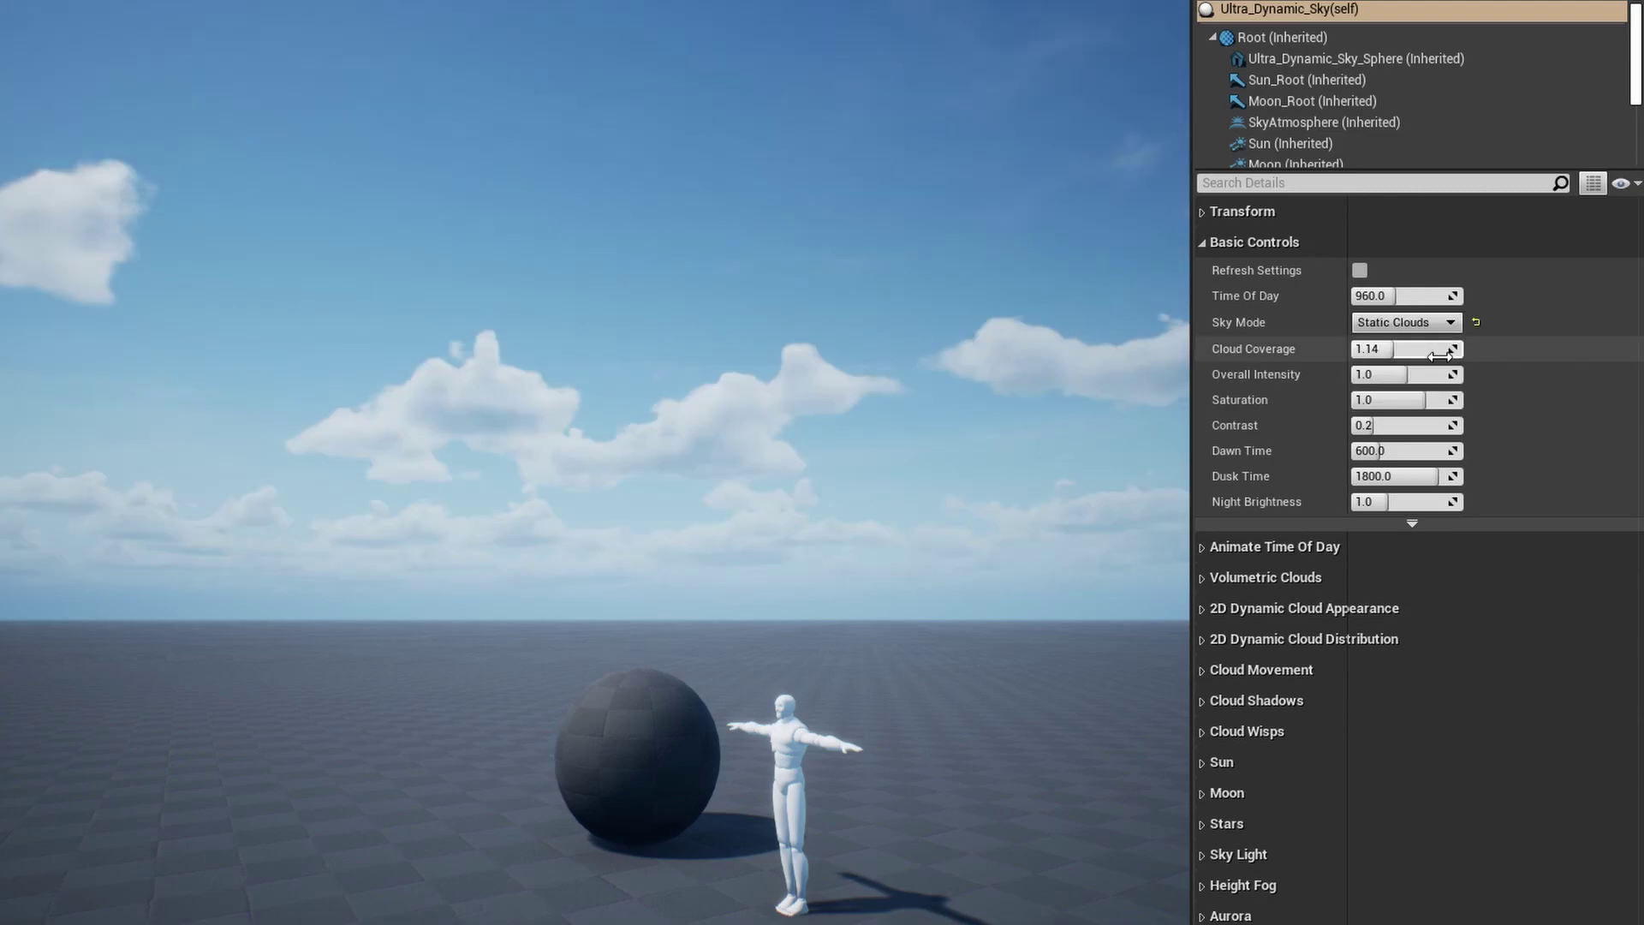
click(1423, 322)
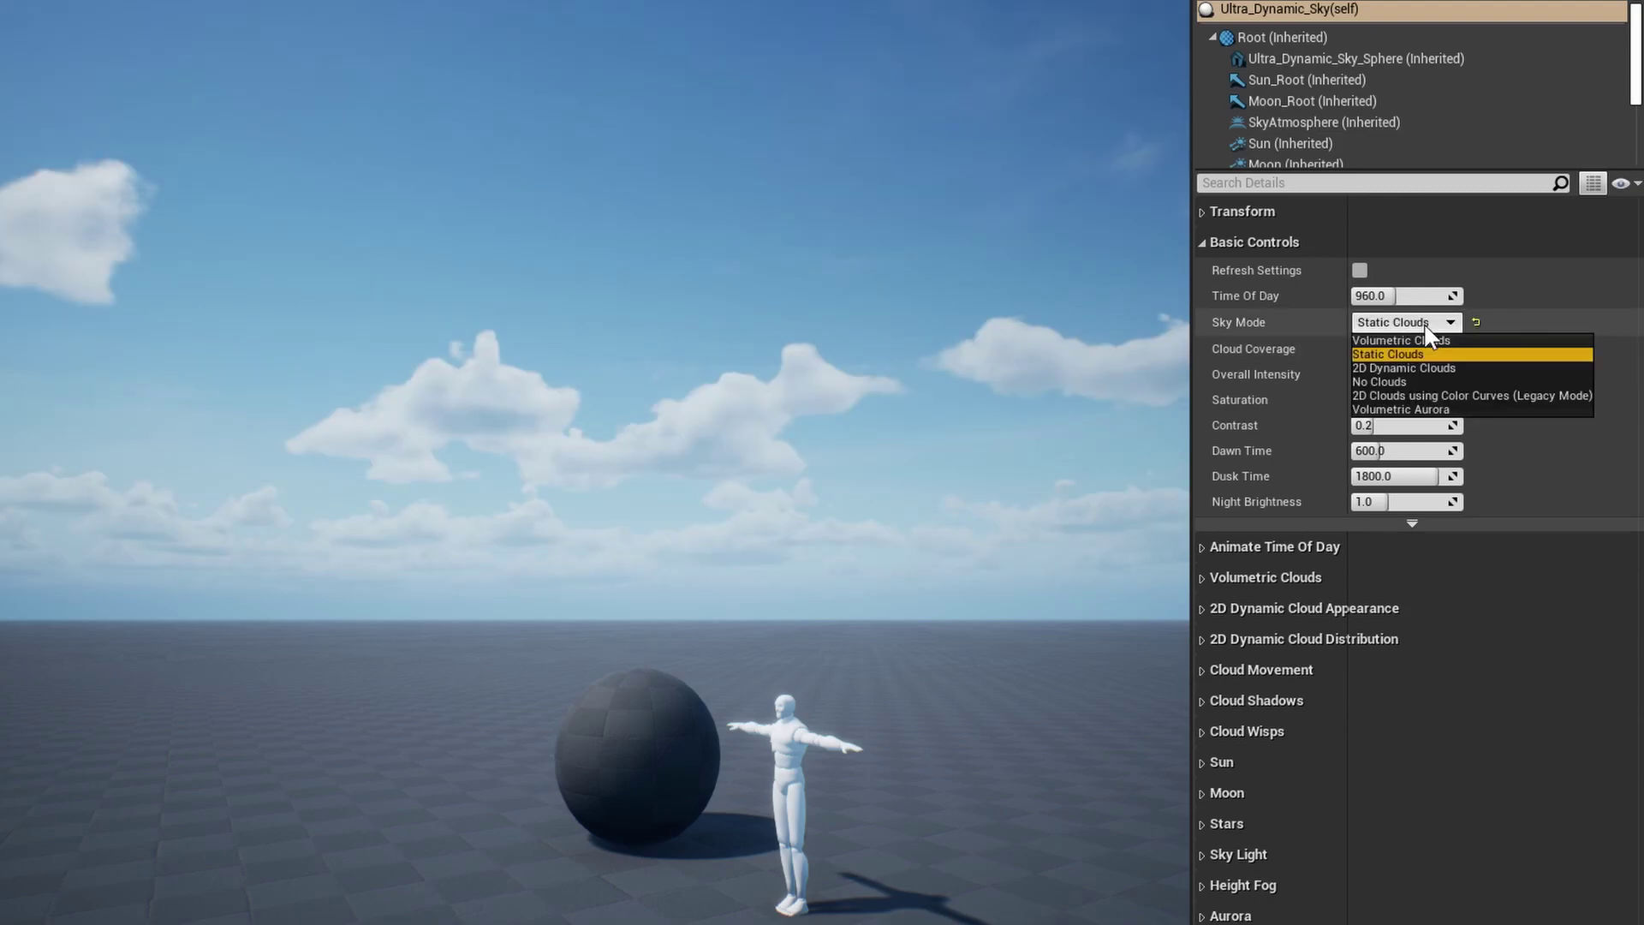
click(1404, 410)
drag(1405, 296, 1357, 296)
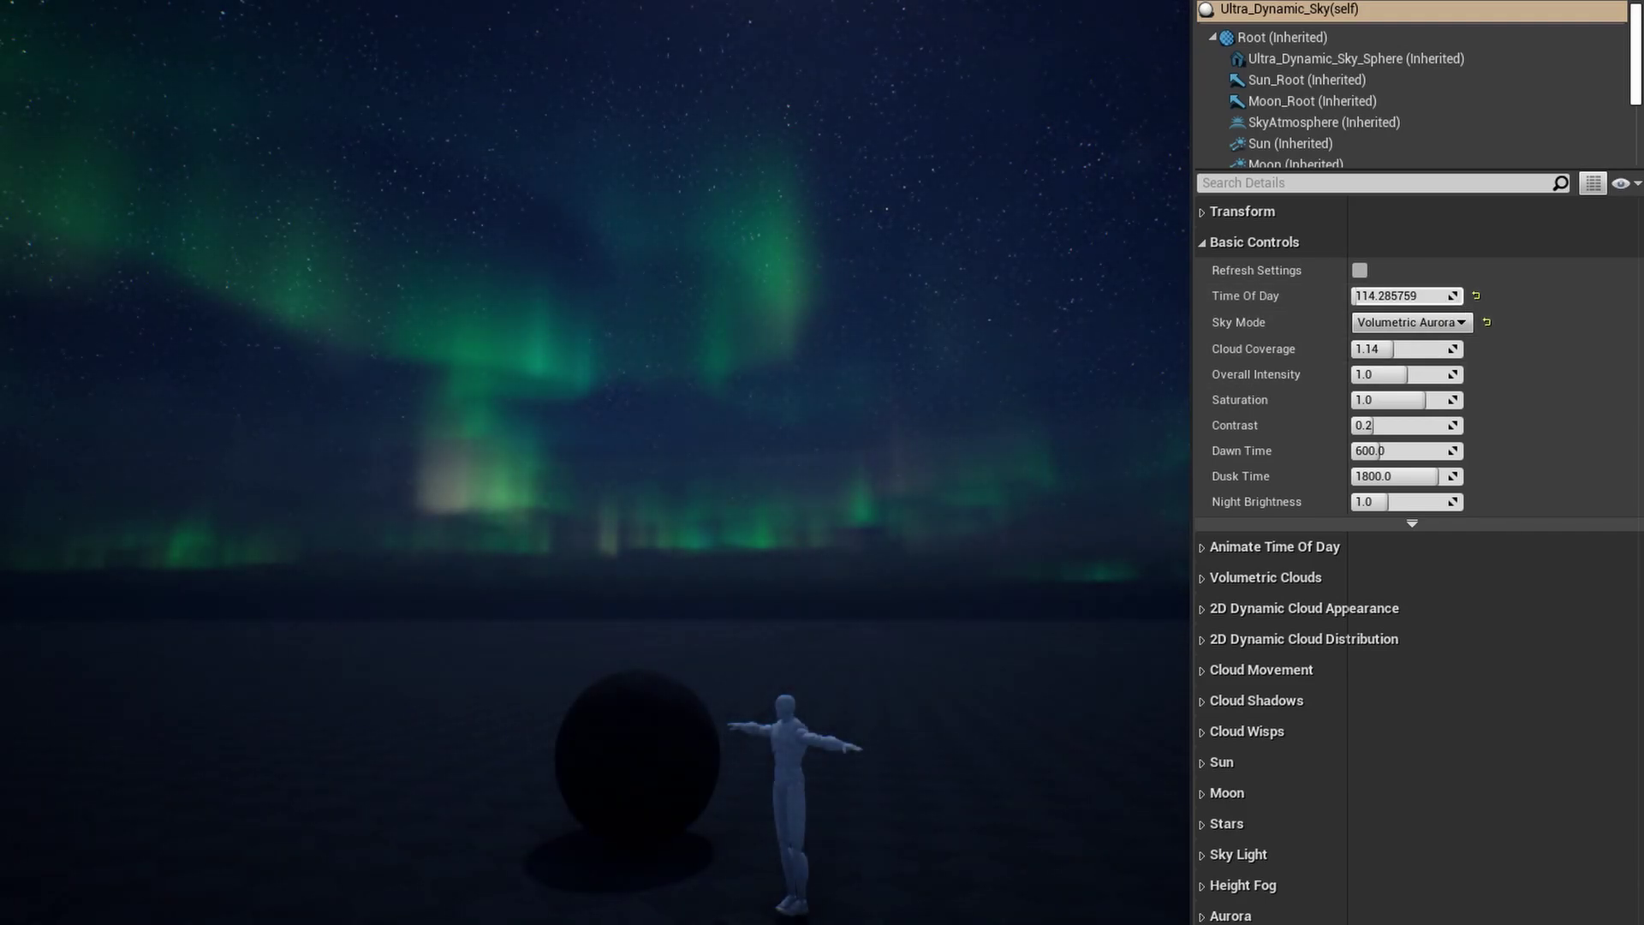
click(1436, 323)
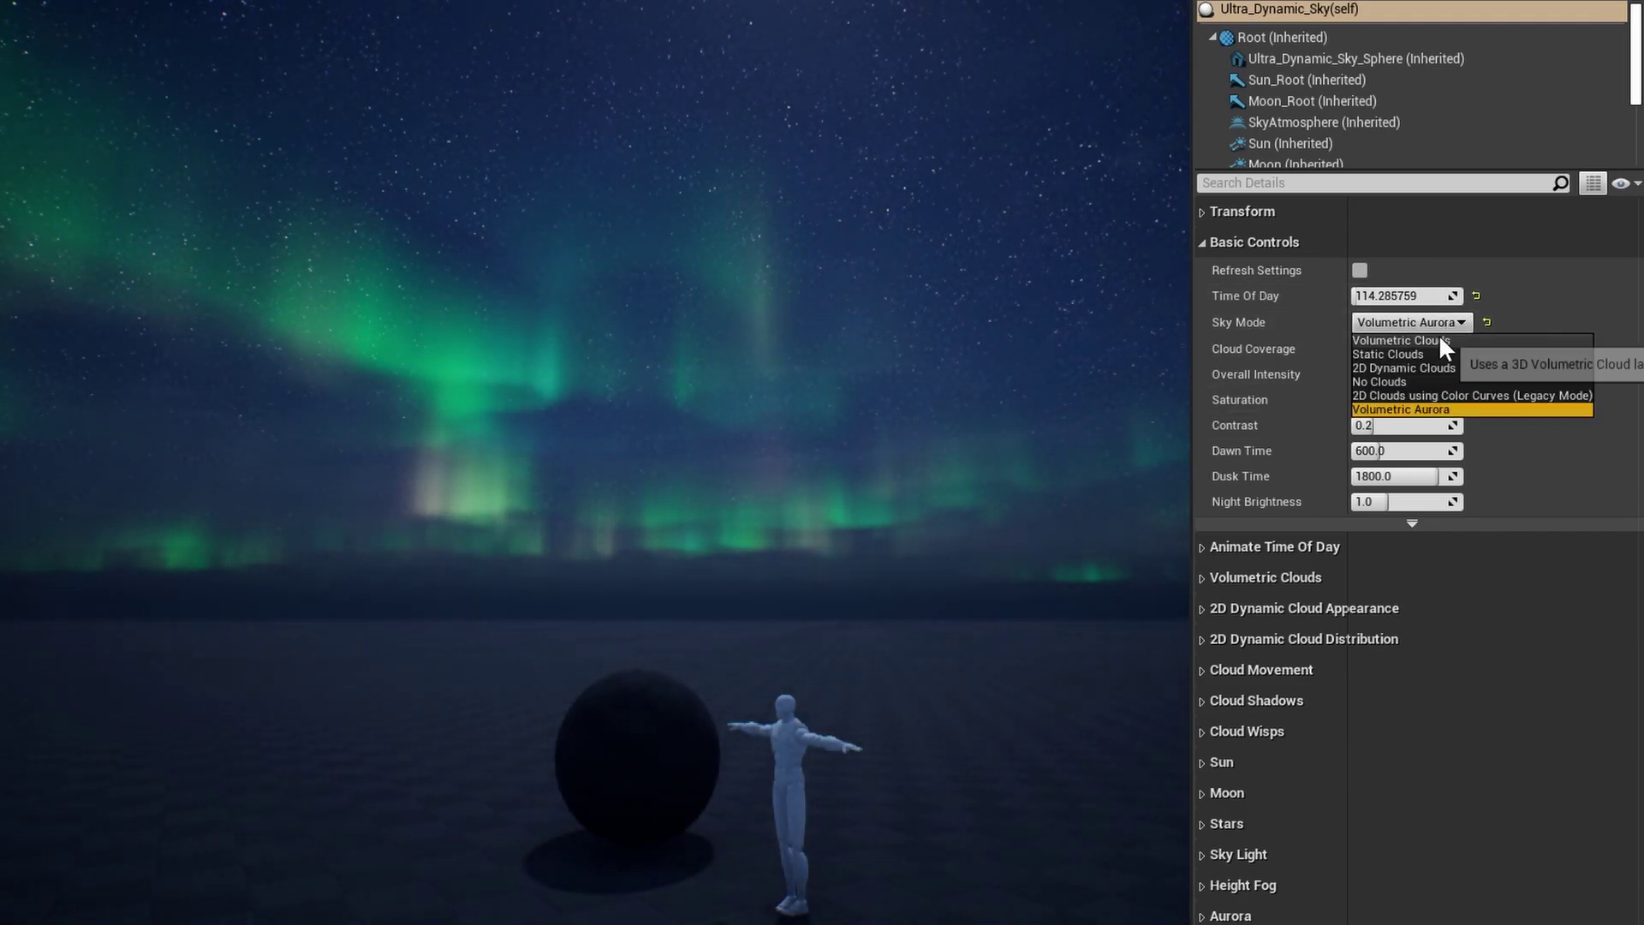
click(1440, 341)
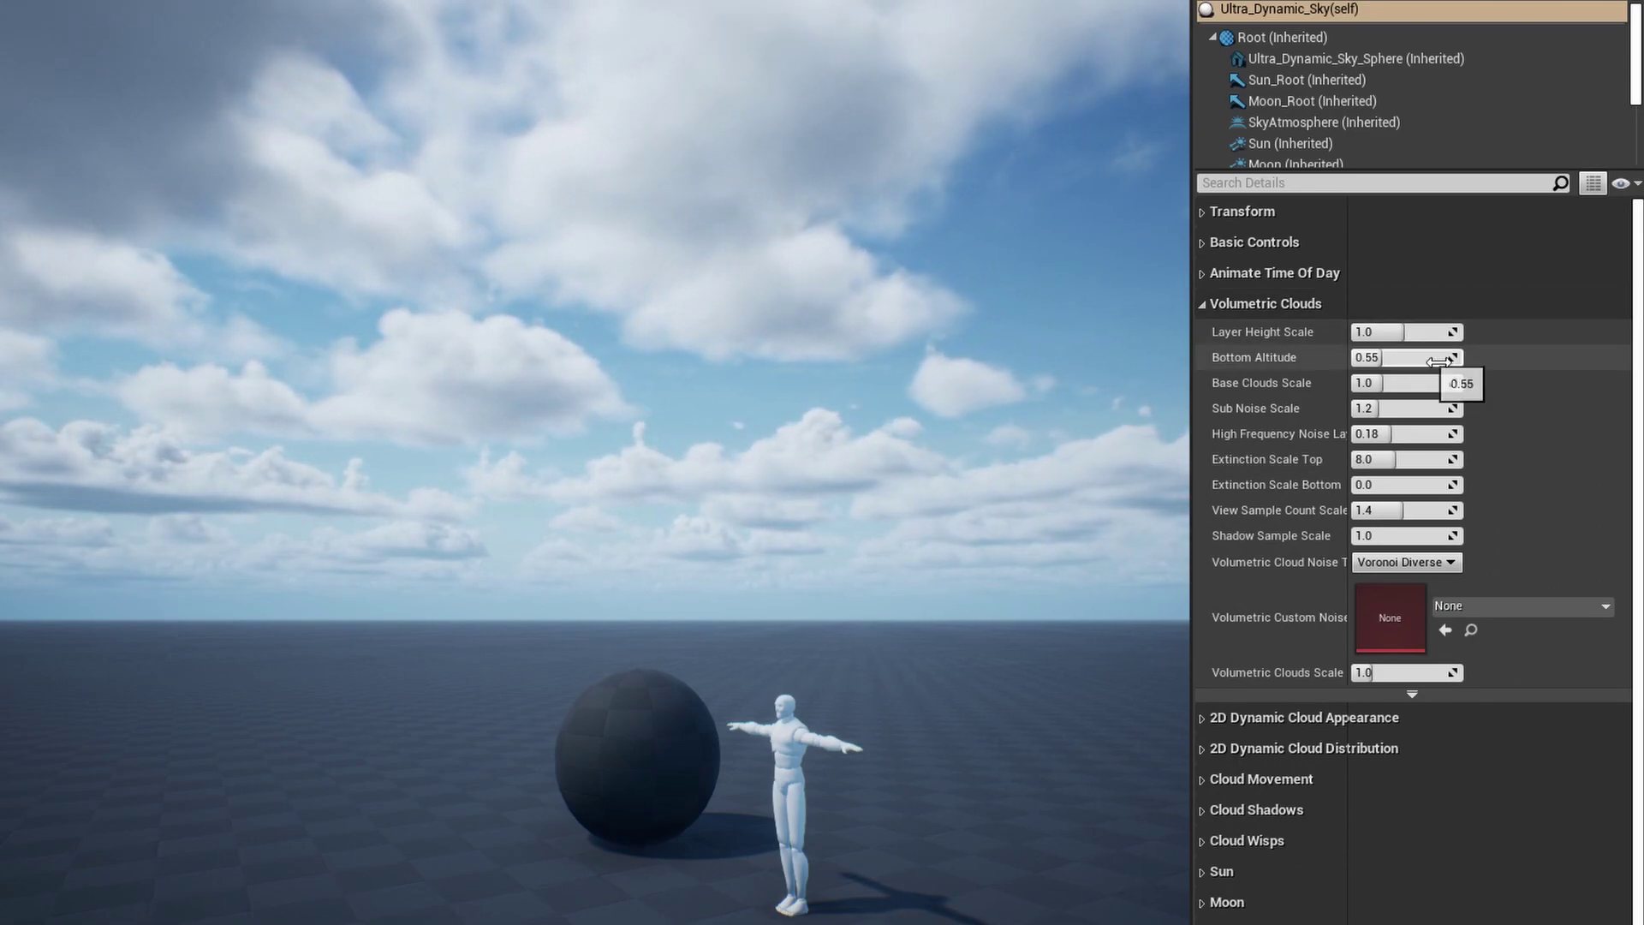
Test and reset Bottom Altitude and Base Clouds Scale, then raise Zenith Density Multiplier and Cloud Height Layer 2.
drag(1382, 357, 1432, 396)
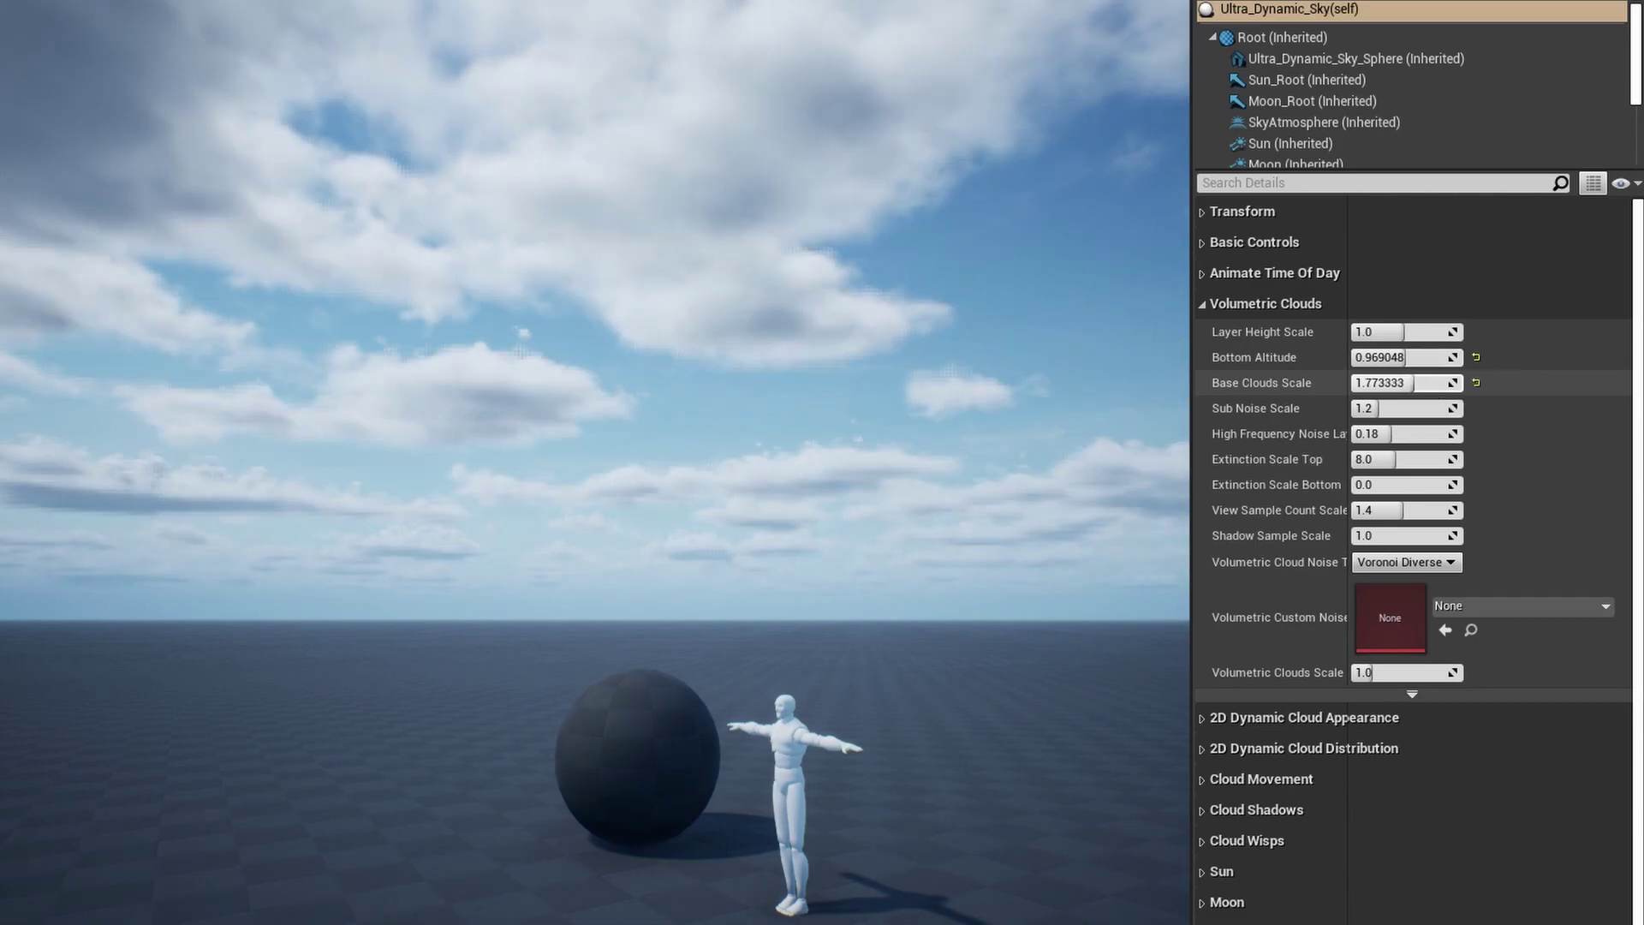
click(1475, 384)
click(1477, 358)
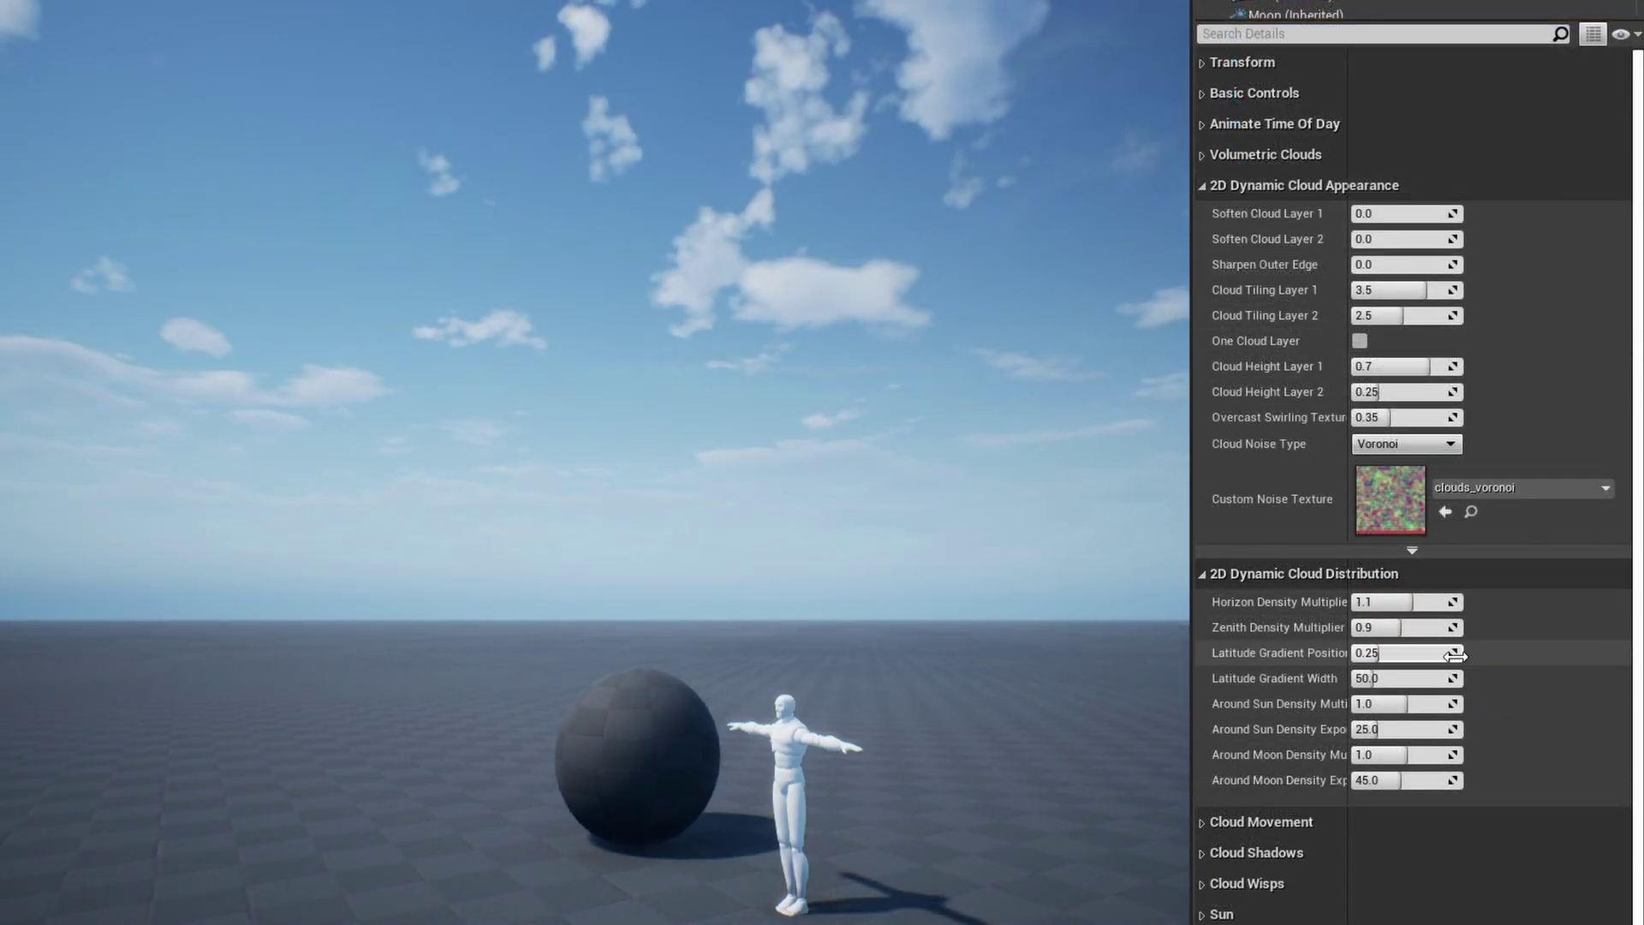
drag(1405, 627, 1429, 627)
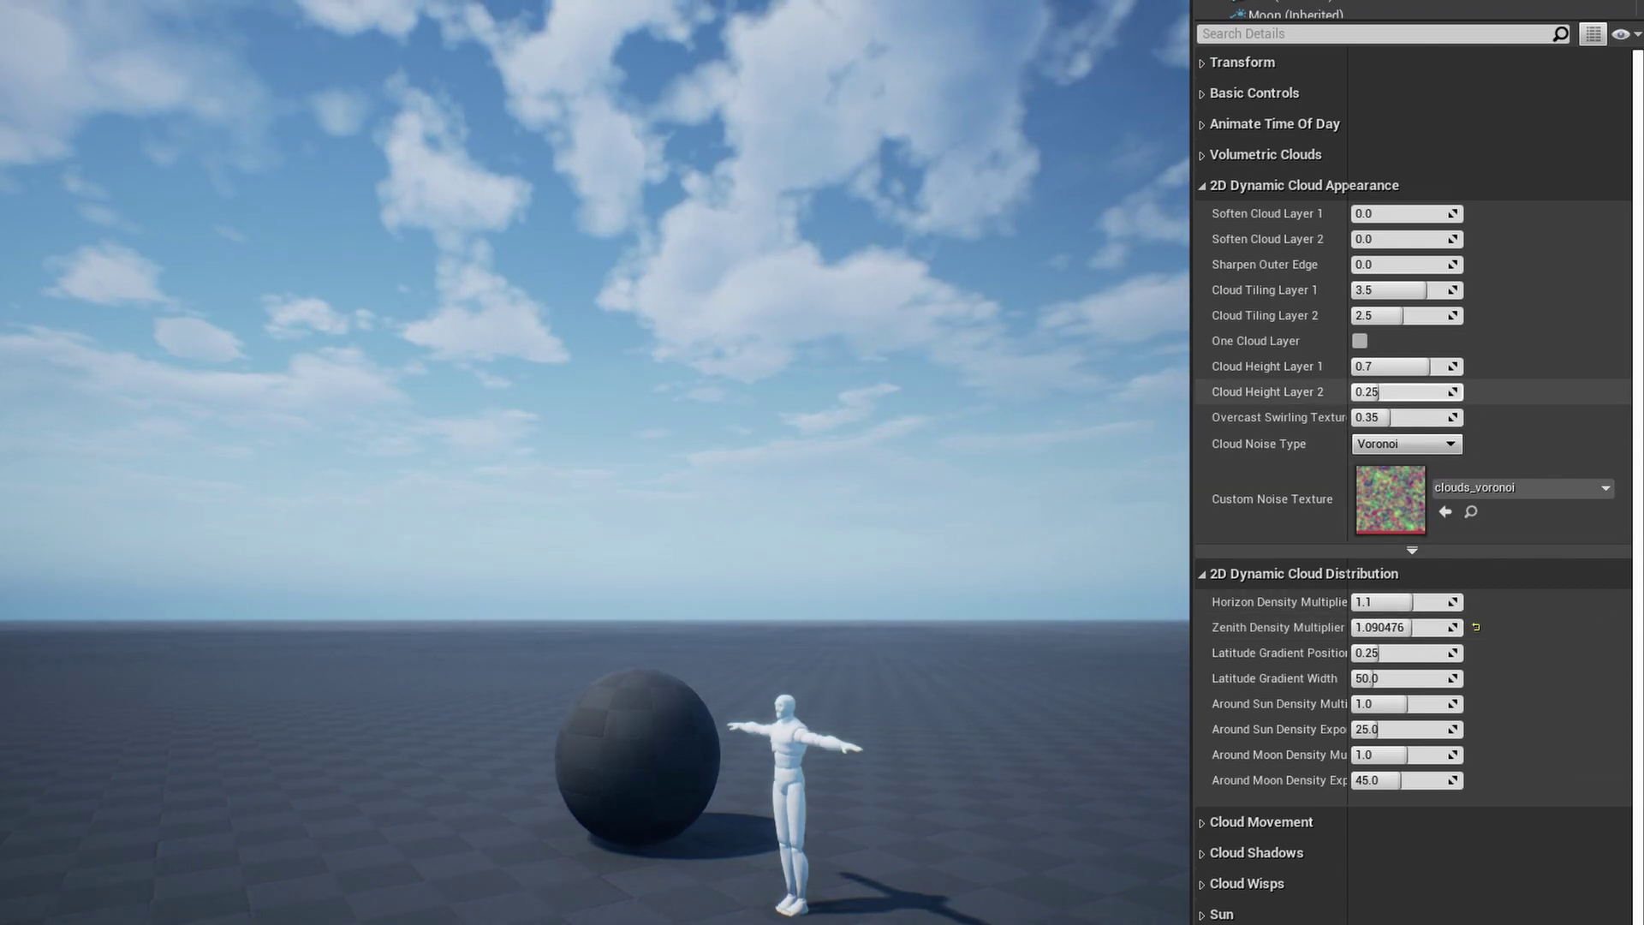
drag(1379, 391, 1416, 391)
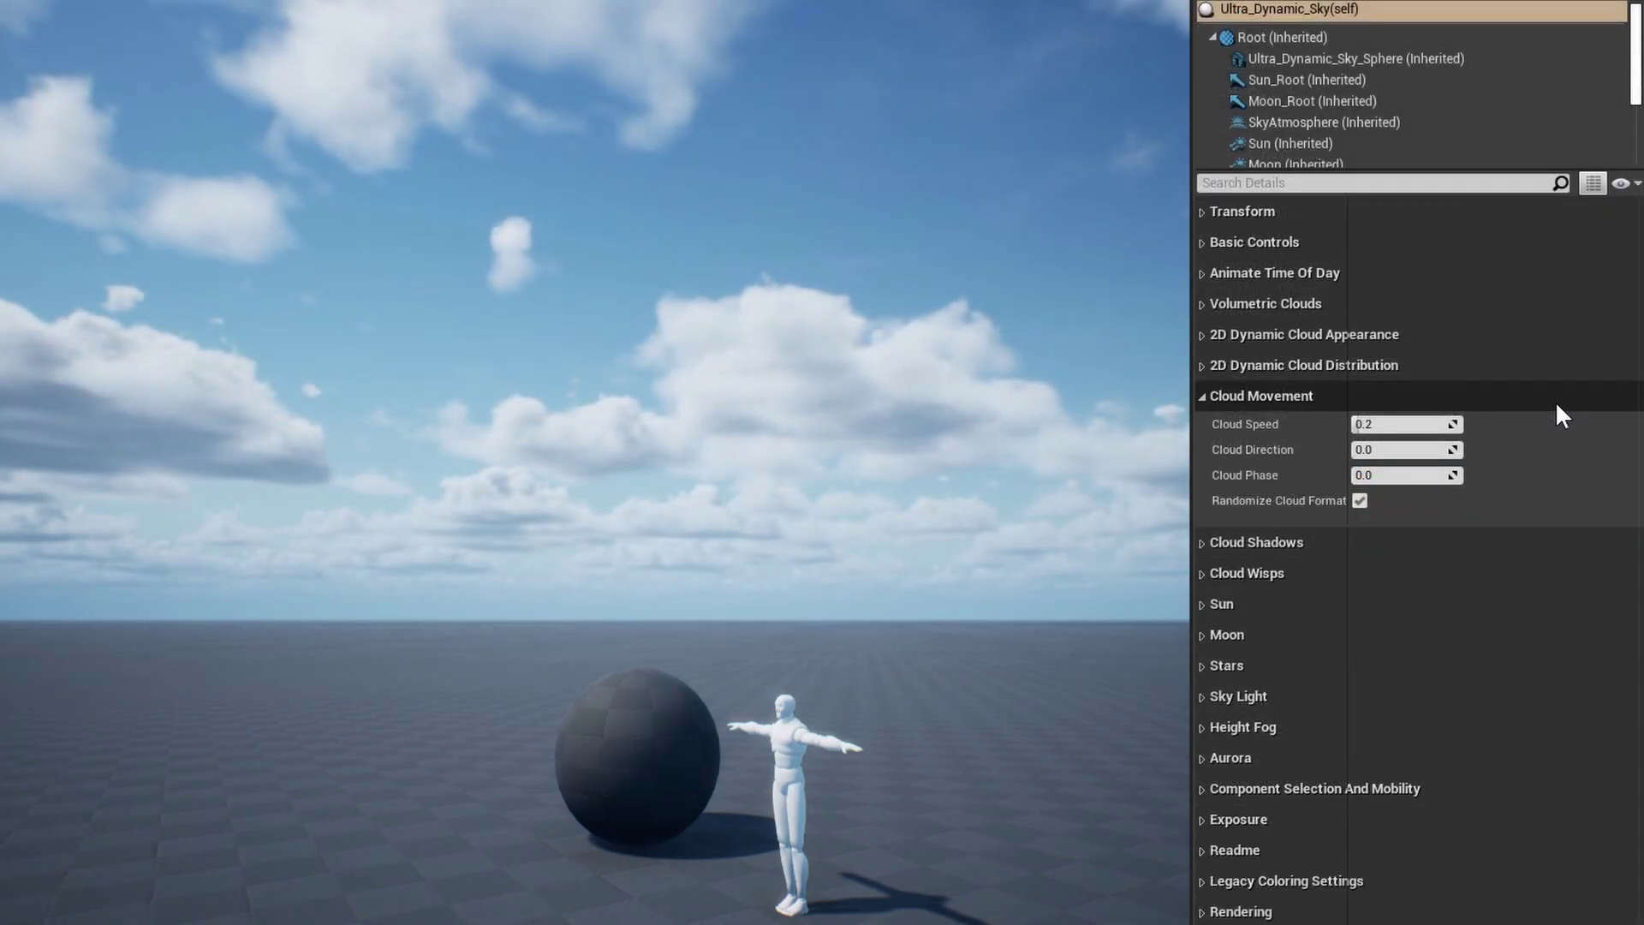
Preview Cloud Speed 2.0, then reset it to the default 0.2.
click(1424, 425)
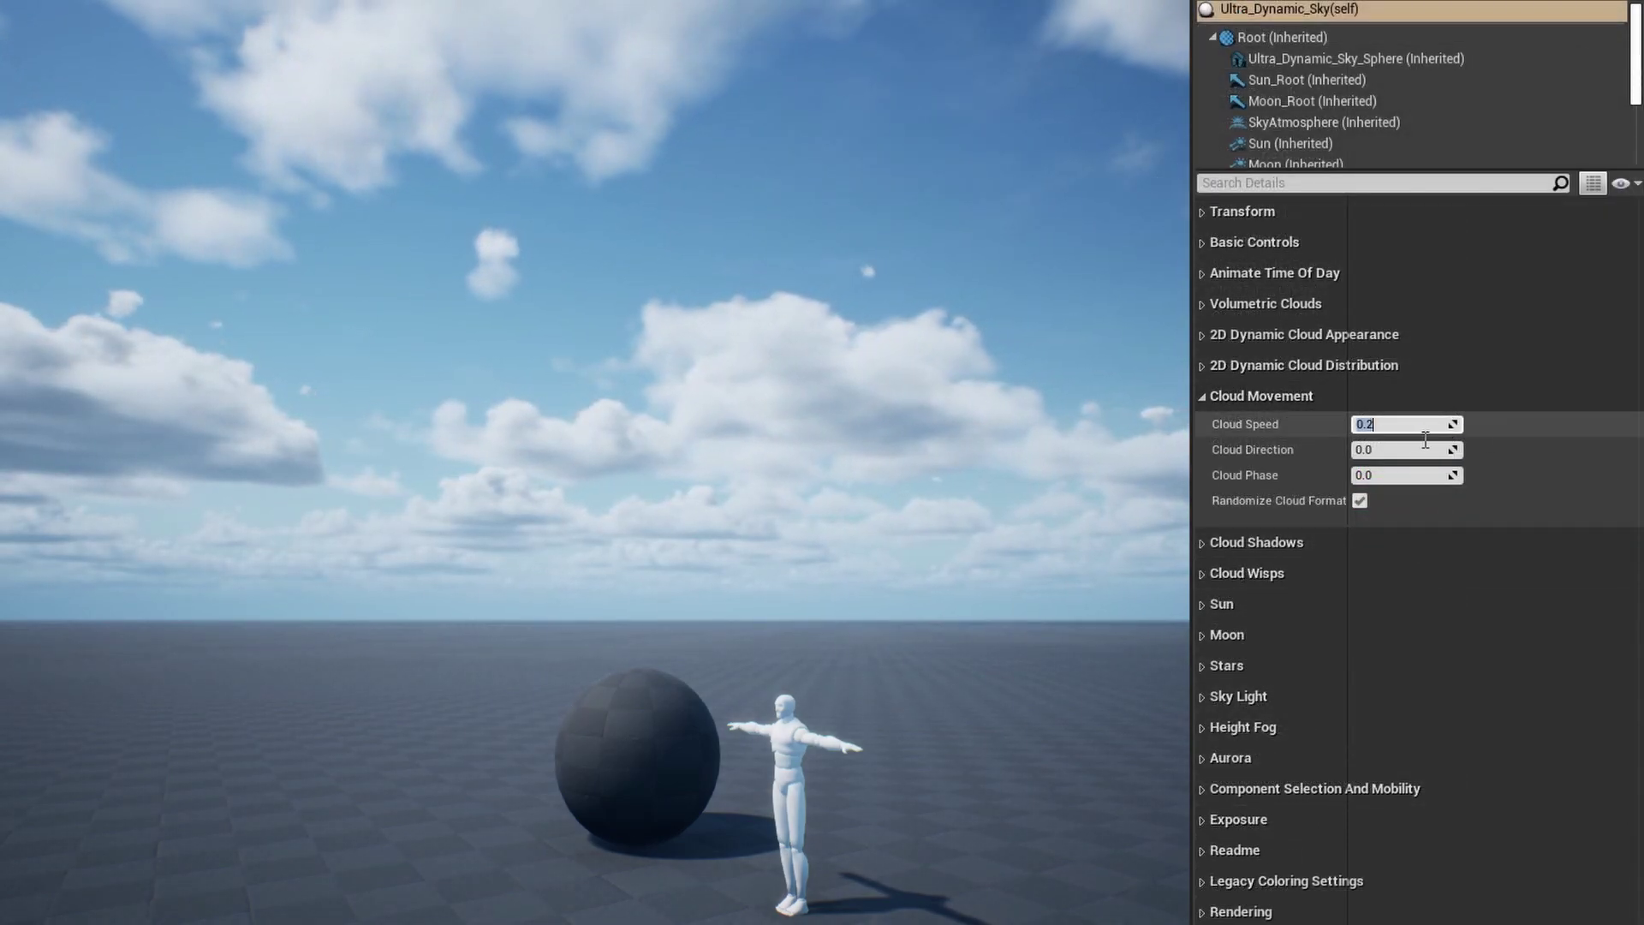
text(2)
key(Return)
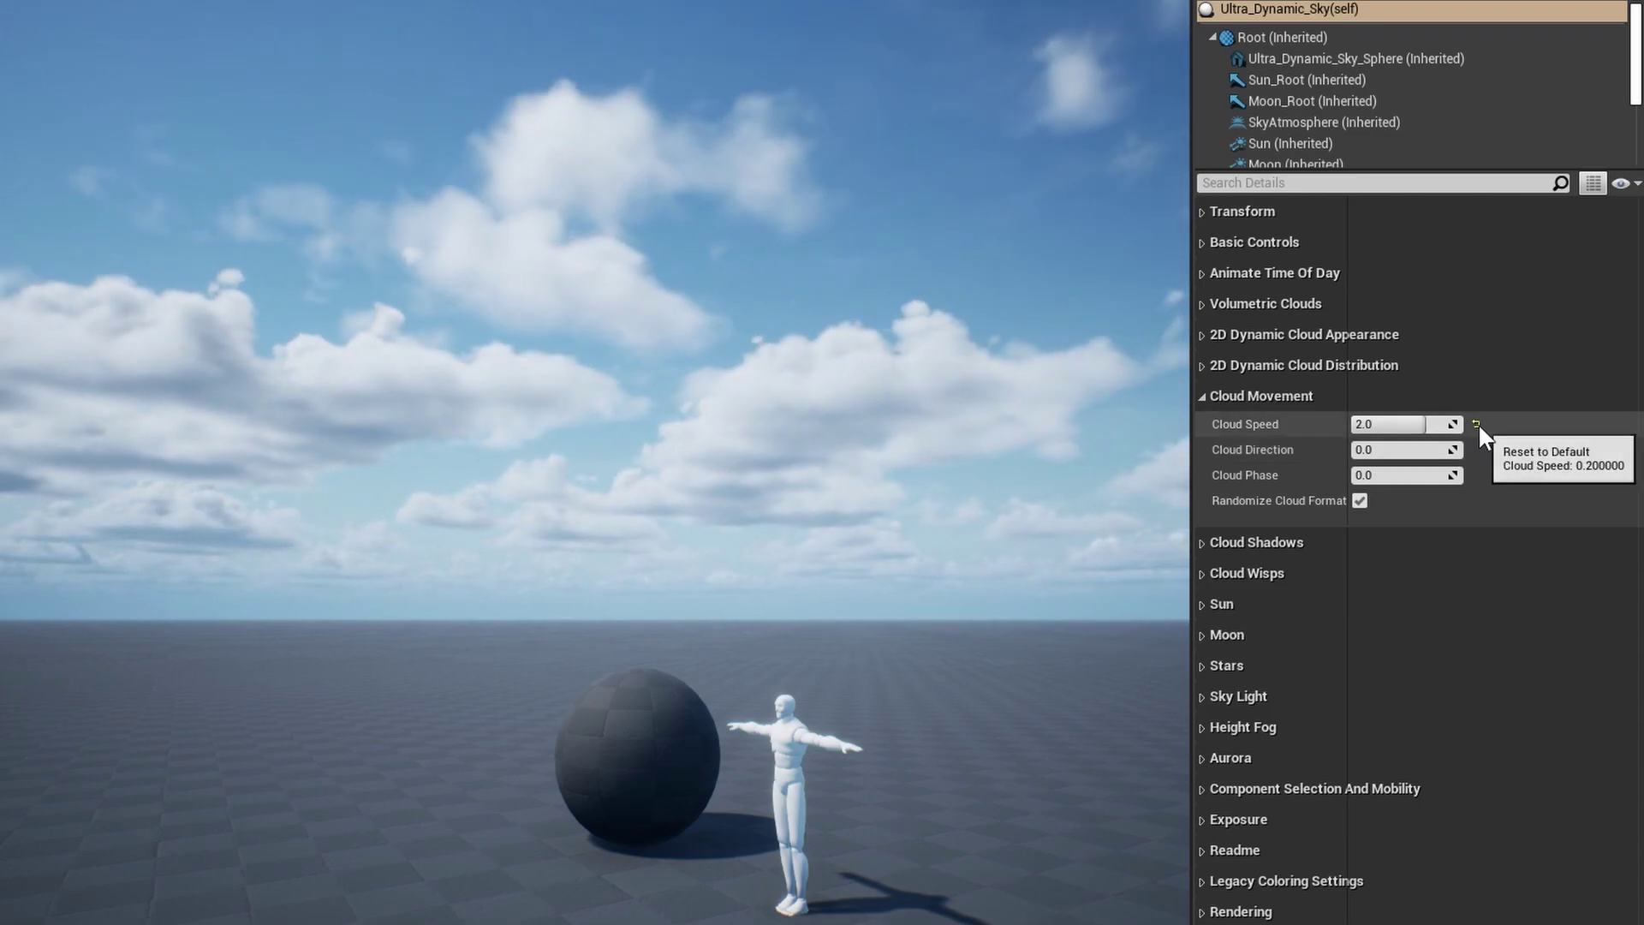
click(1477, 423)
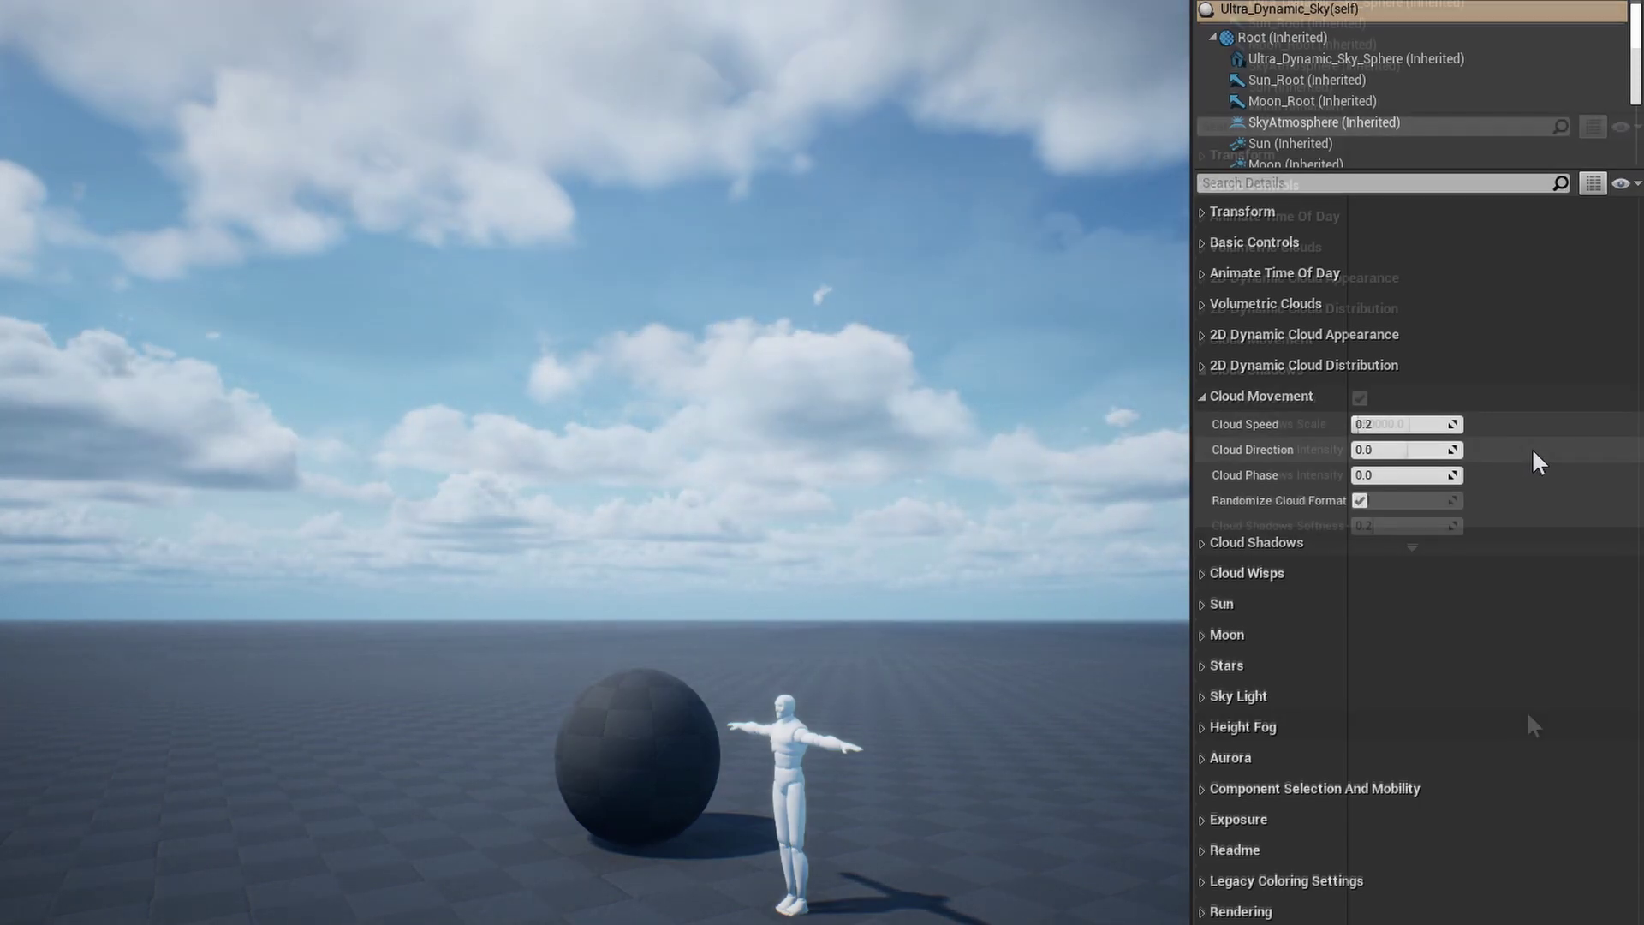
Toggle Use Cloud Shadows off and back on, and lower Cloud Wisps Opacity to about 0.12.
click(1535, 395)
click(1542, 426)
scroll(1564, 727, down, 1)
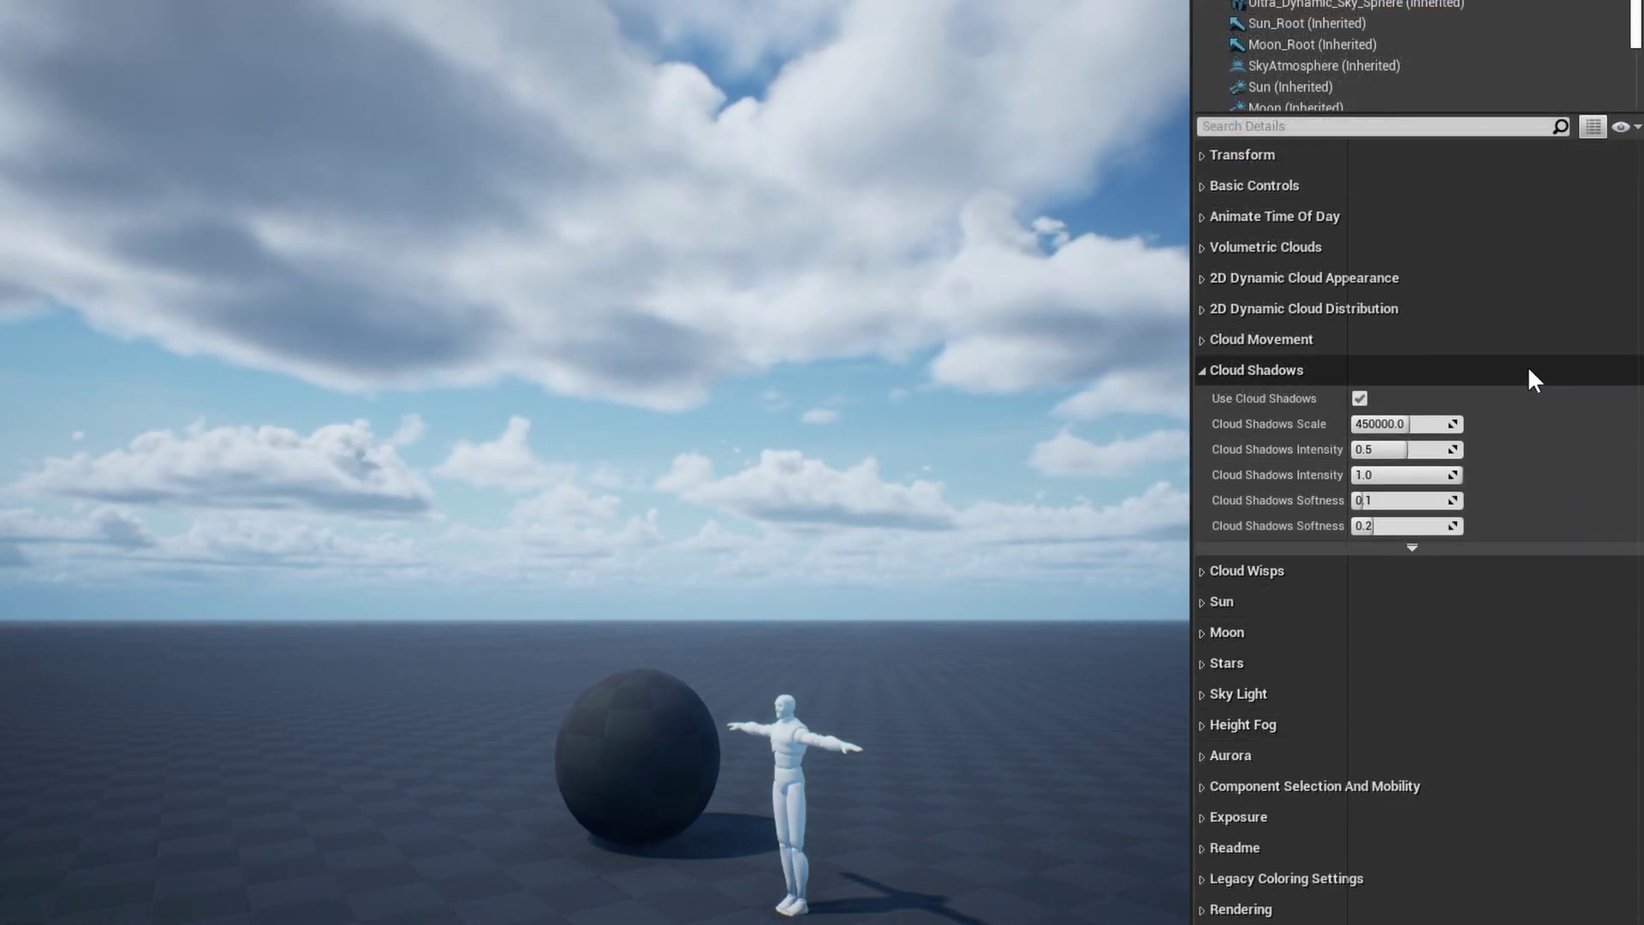
click(1360, 398)
click(1360, 399)
click(1360, 399)
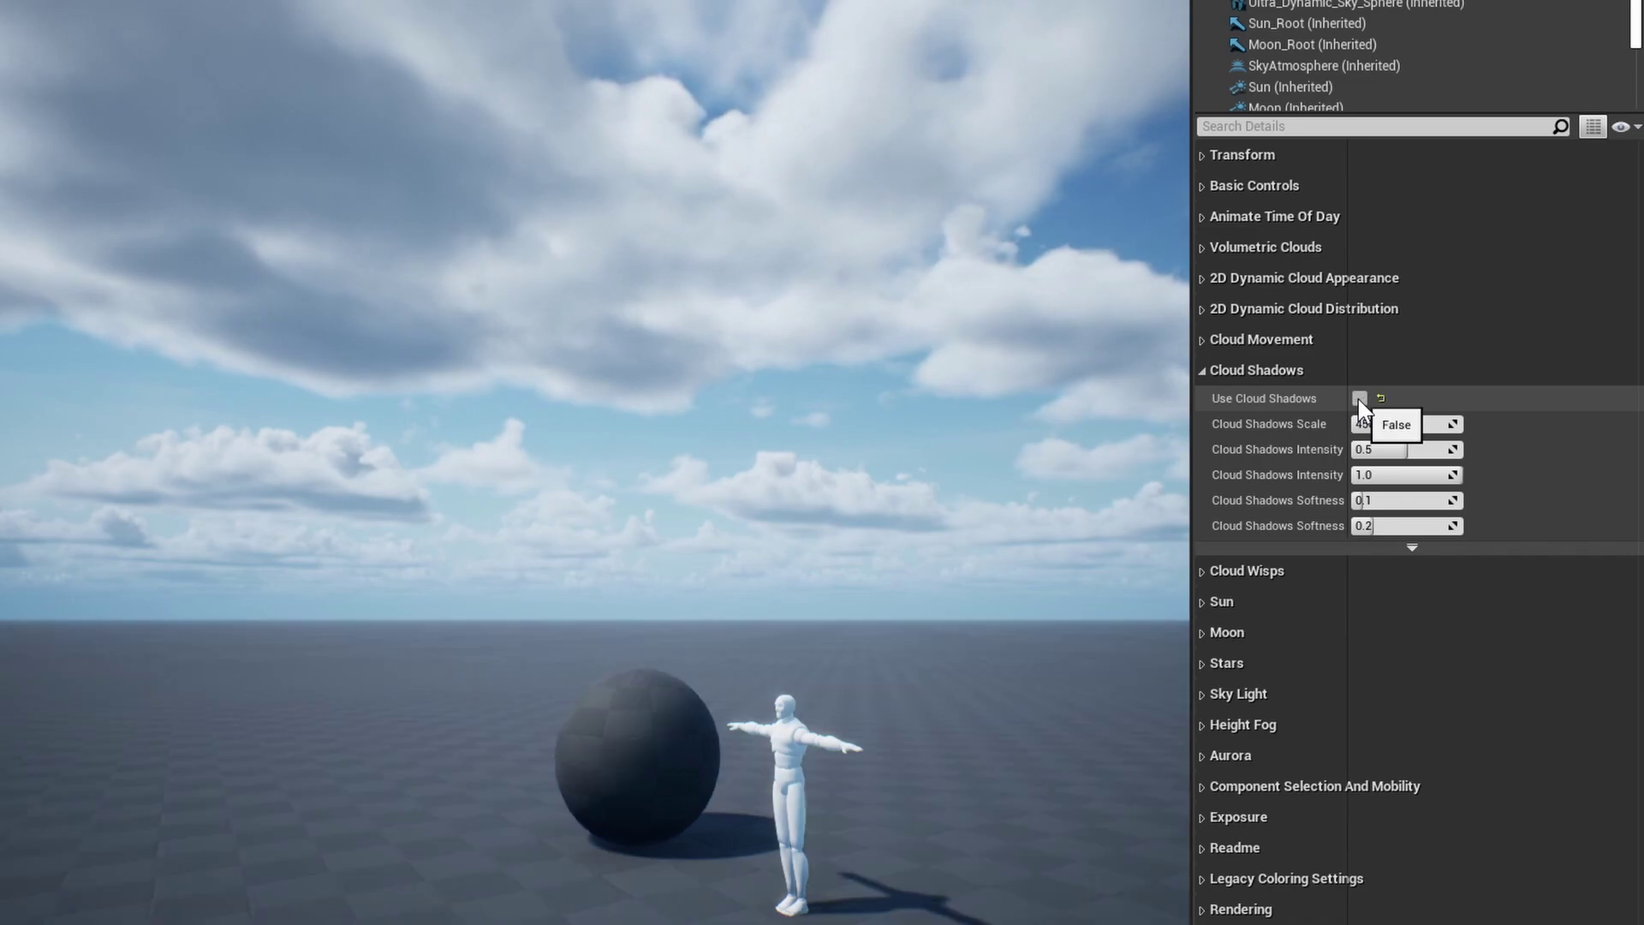
click(1360, 399)
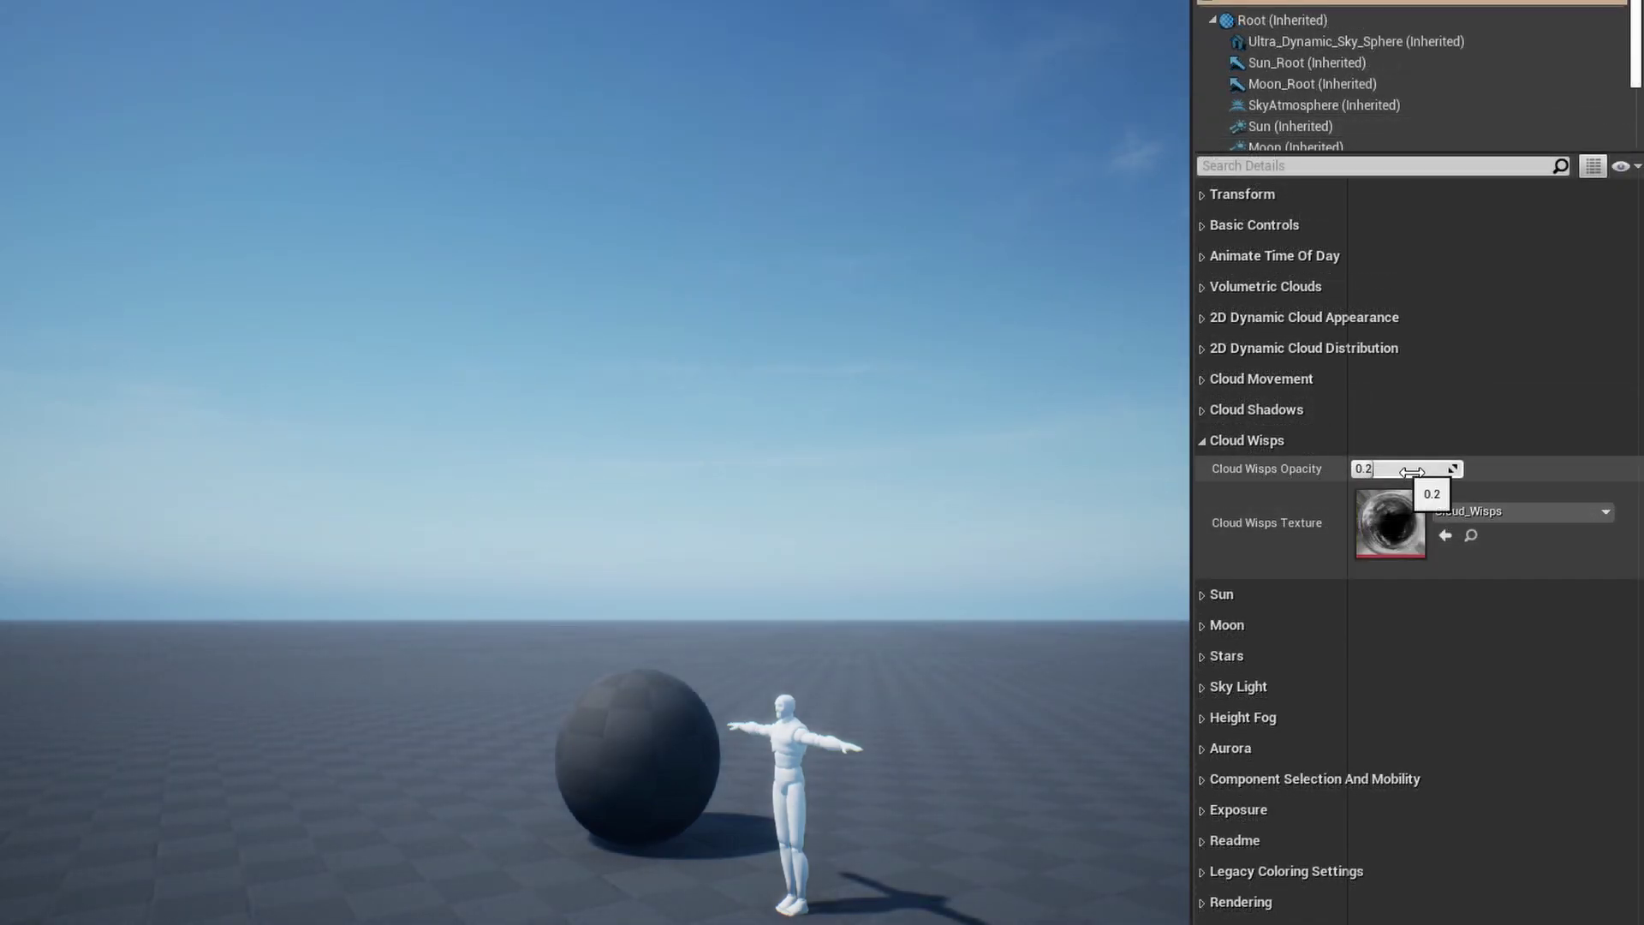
drag(1381, 469, 1427, 478)
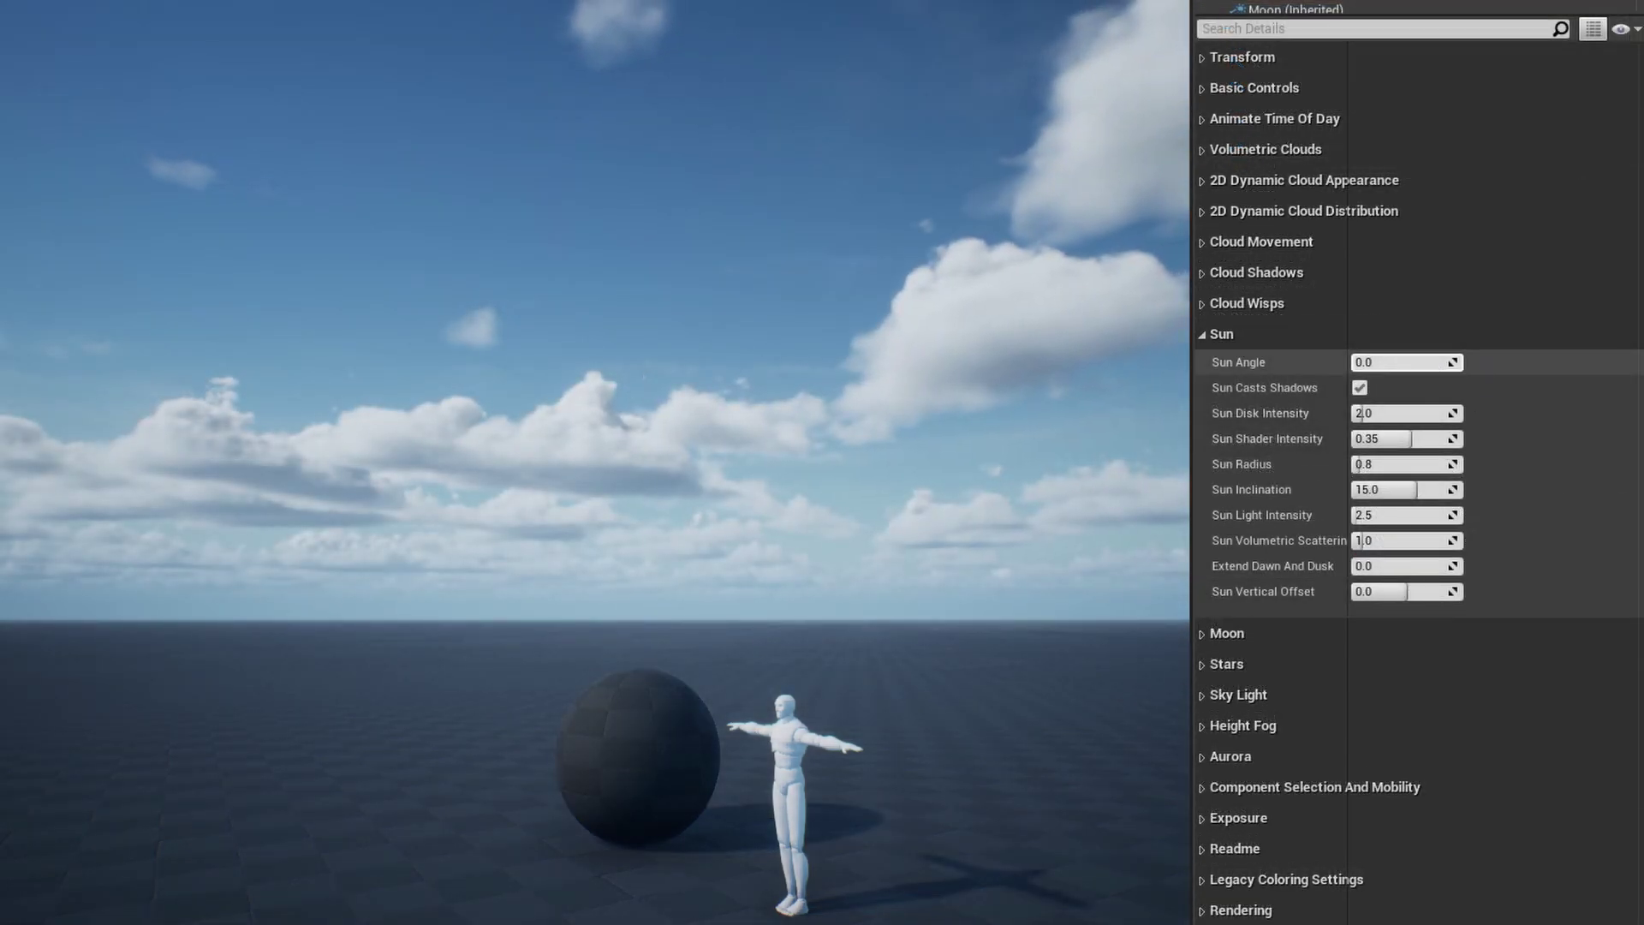
Move the sun via Sun Angle, toggle its shadows off and on, and enlarge Sun Radius.
drag(1387, 362, 1460, 363)
click(1361, 388)
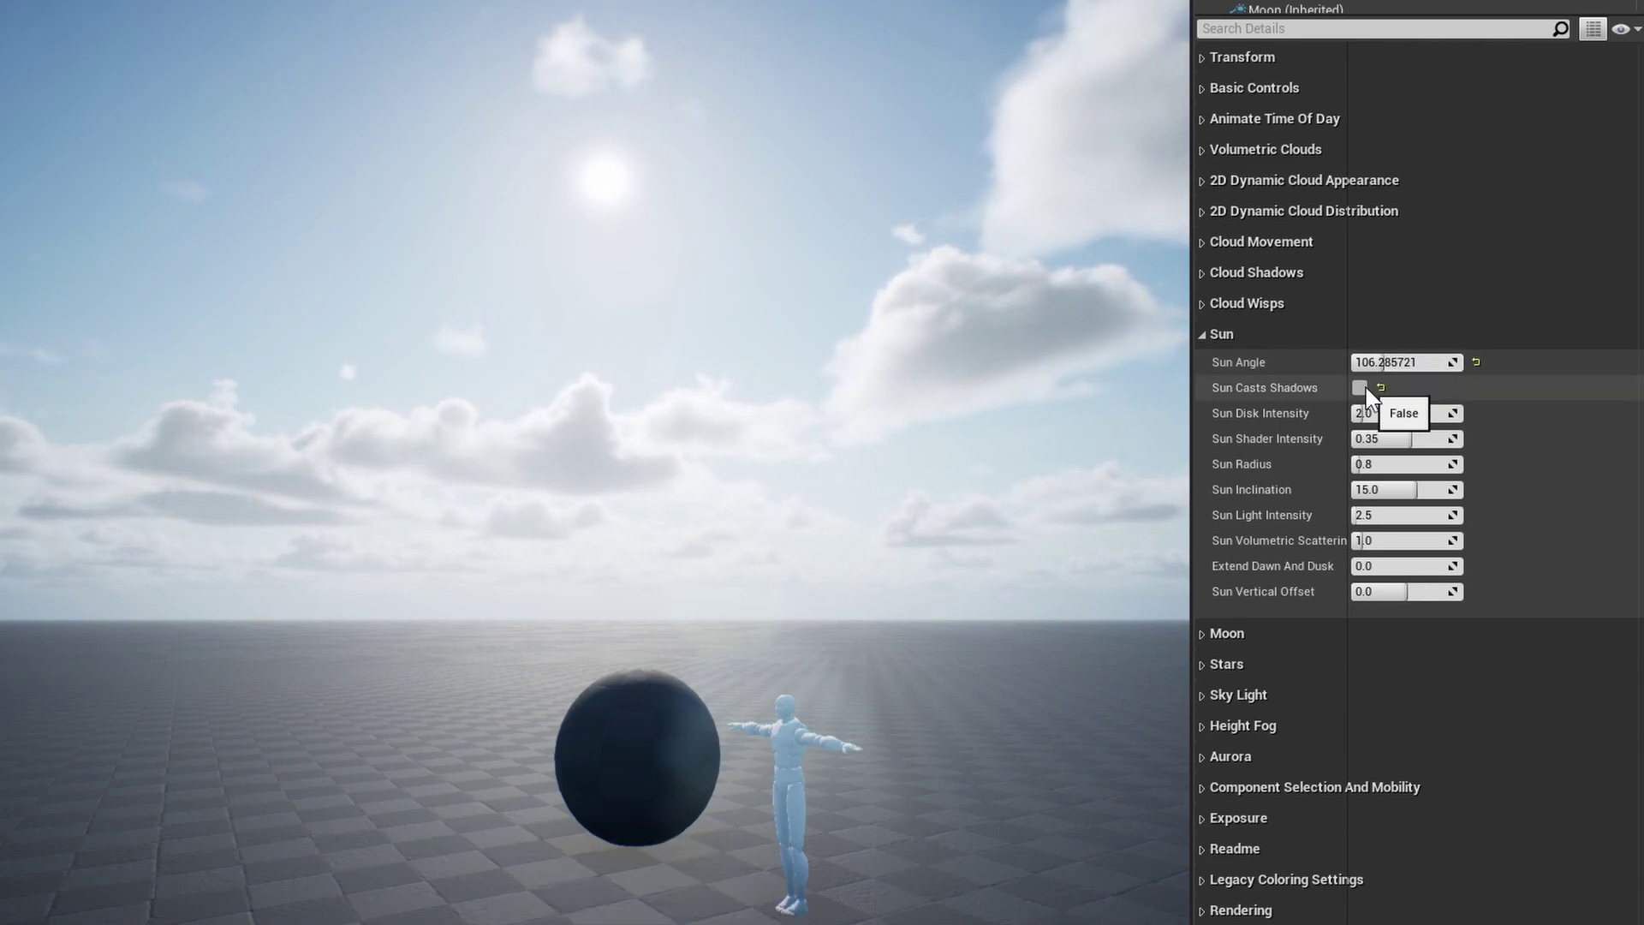
click(1361, 388)
drag(1381, 465, 1426, 465)
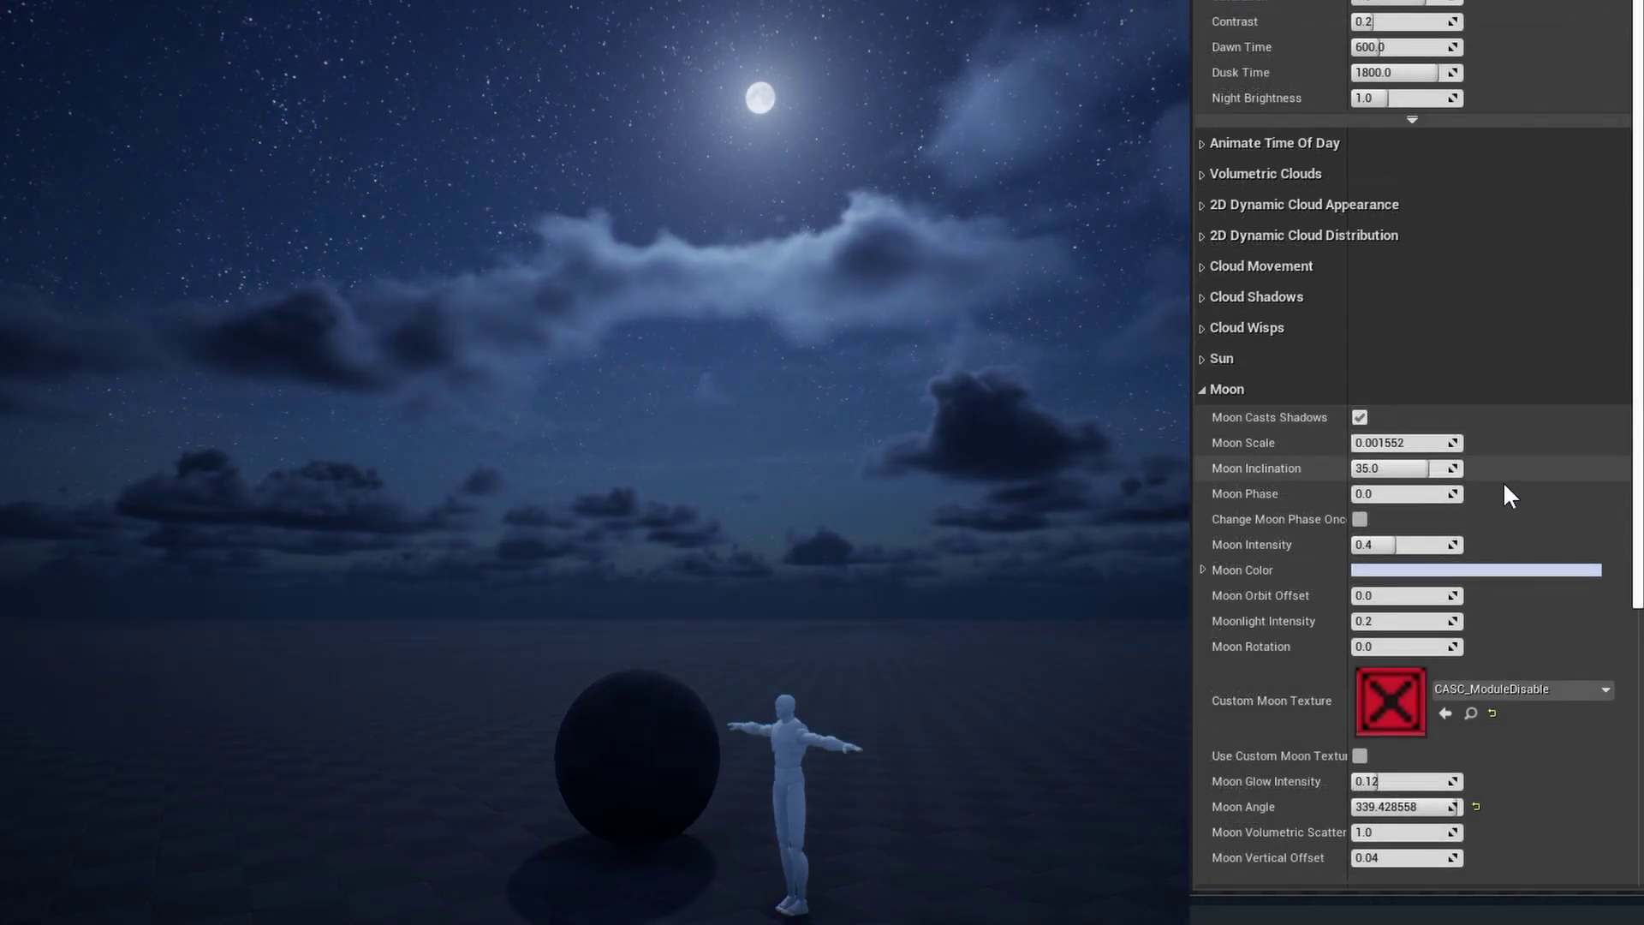
Preview a larger moon and the custom moon texture, then restore the normal moon and default size.
drag(1404, 443, 1439, 443)
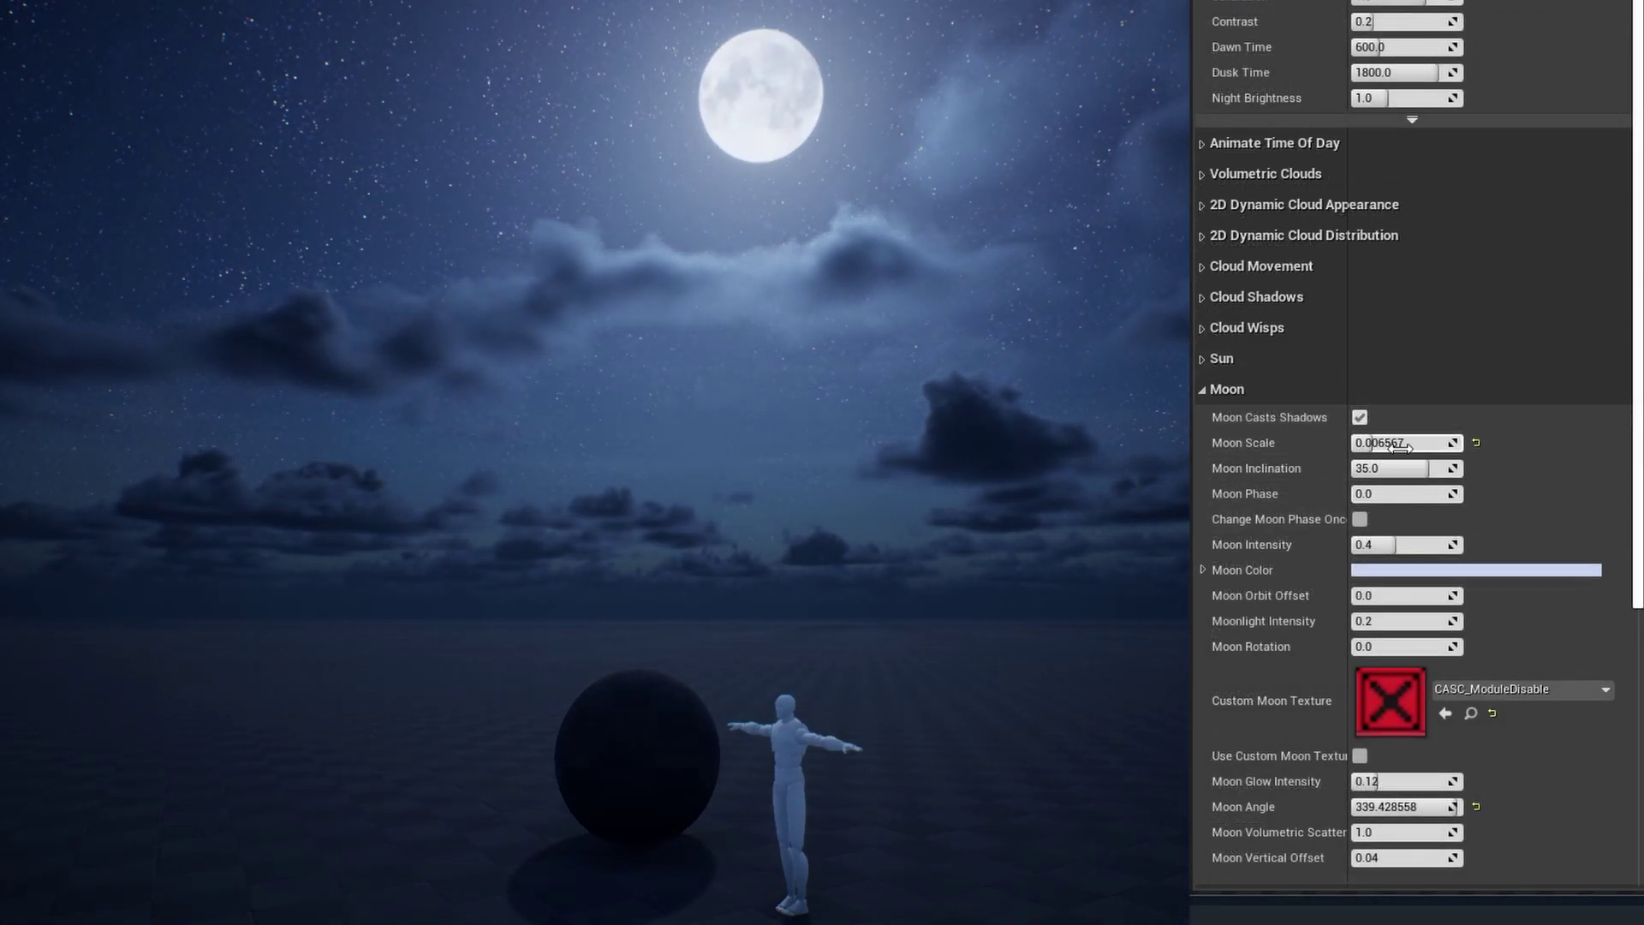
click(1360, 756)
click(1361, 756)
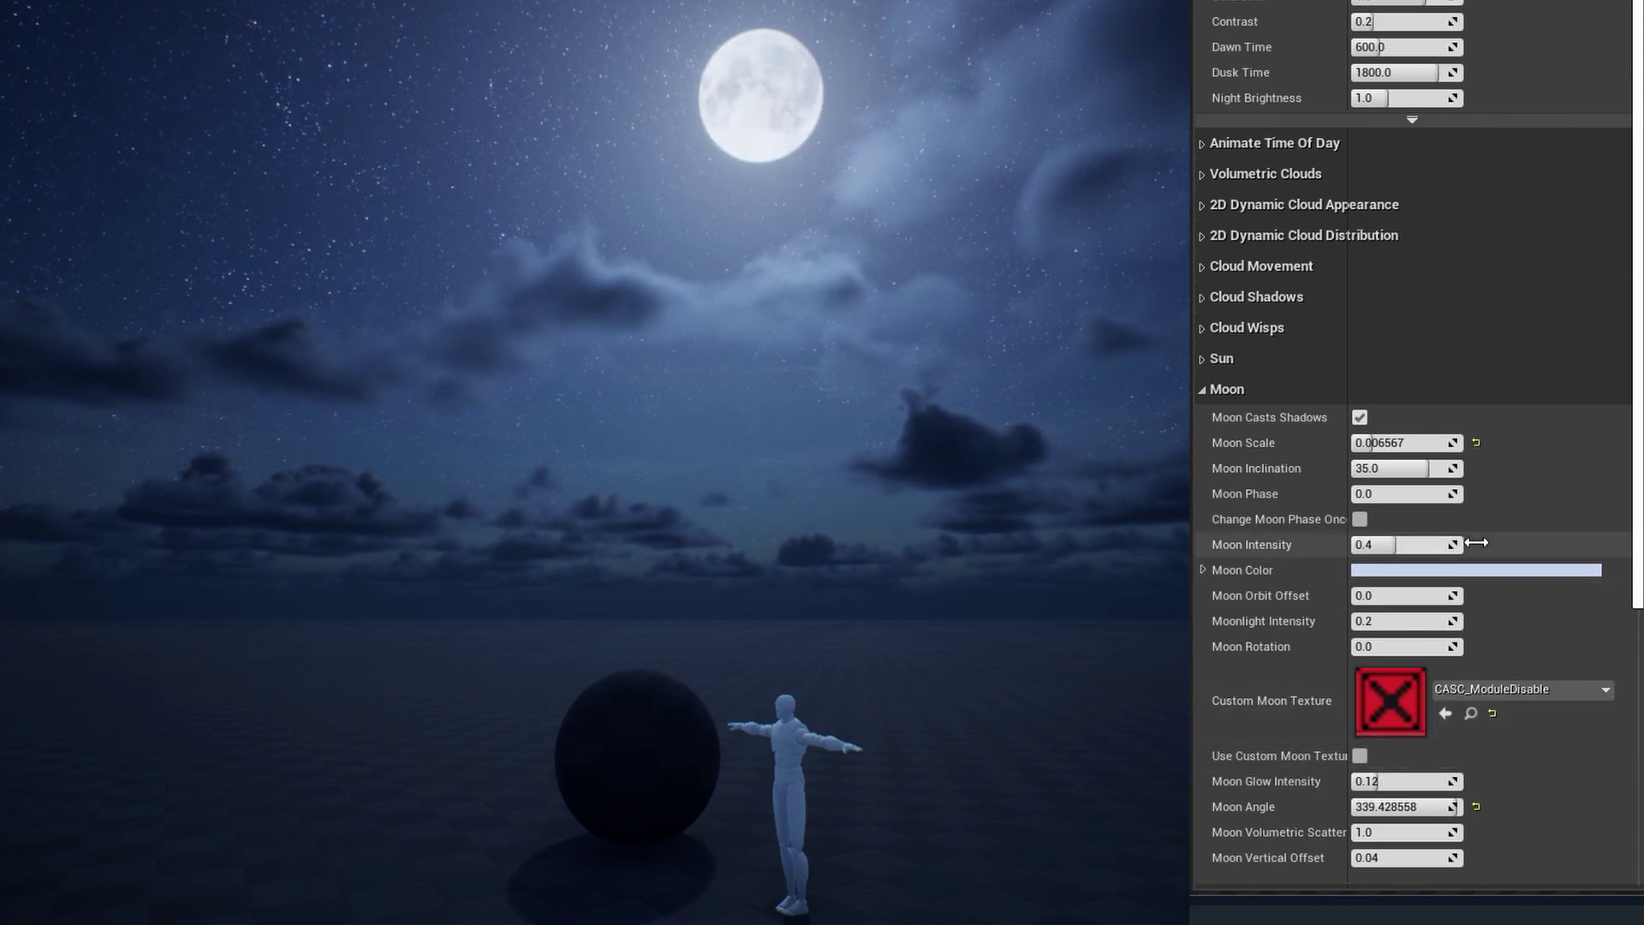
click(1476, 443)
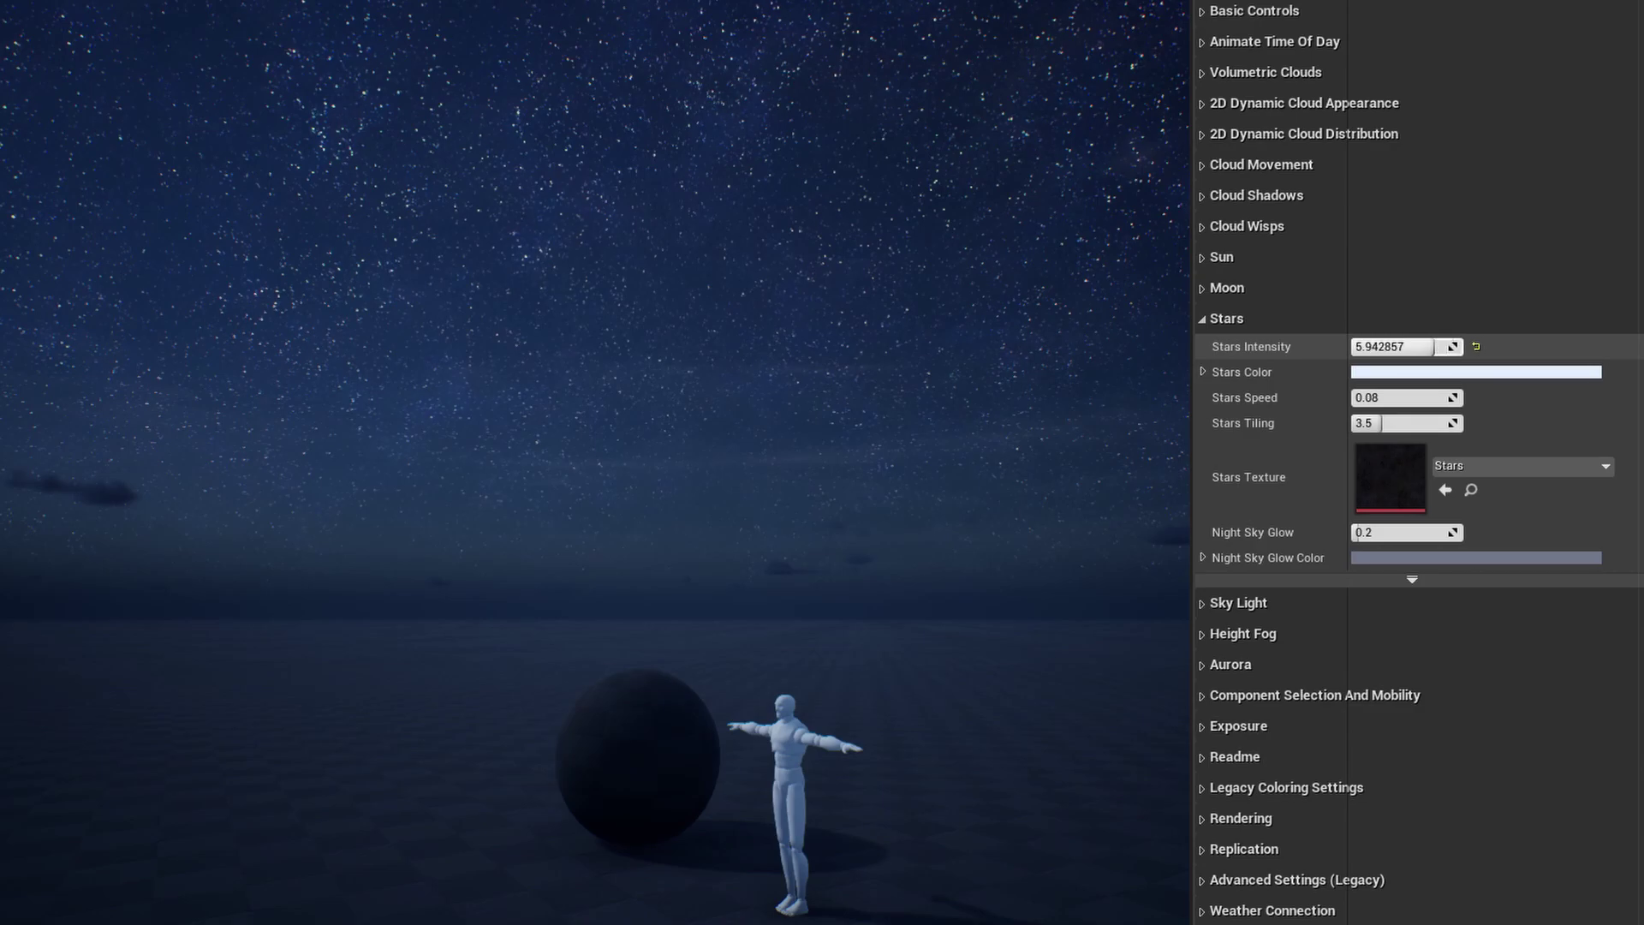
Tint the stars red and keep the Dynamic Colour Tinting sky light mode.
click(1424, 371)
mouse_move(1630, 597)
mouse_down()
mouse_move(1637, 562)
mouse_move(1623, 587)
mouse_up()
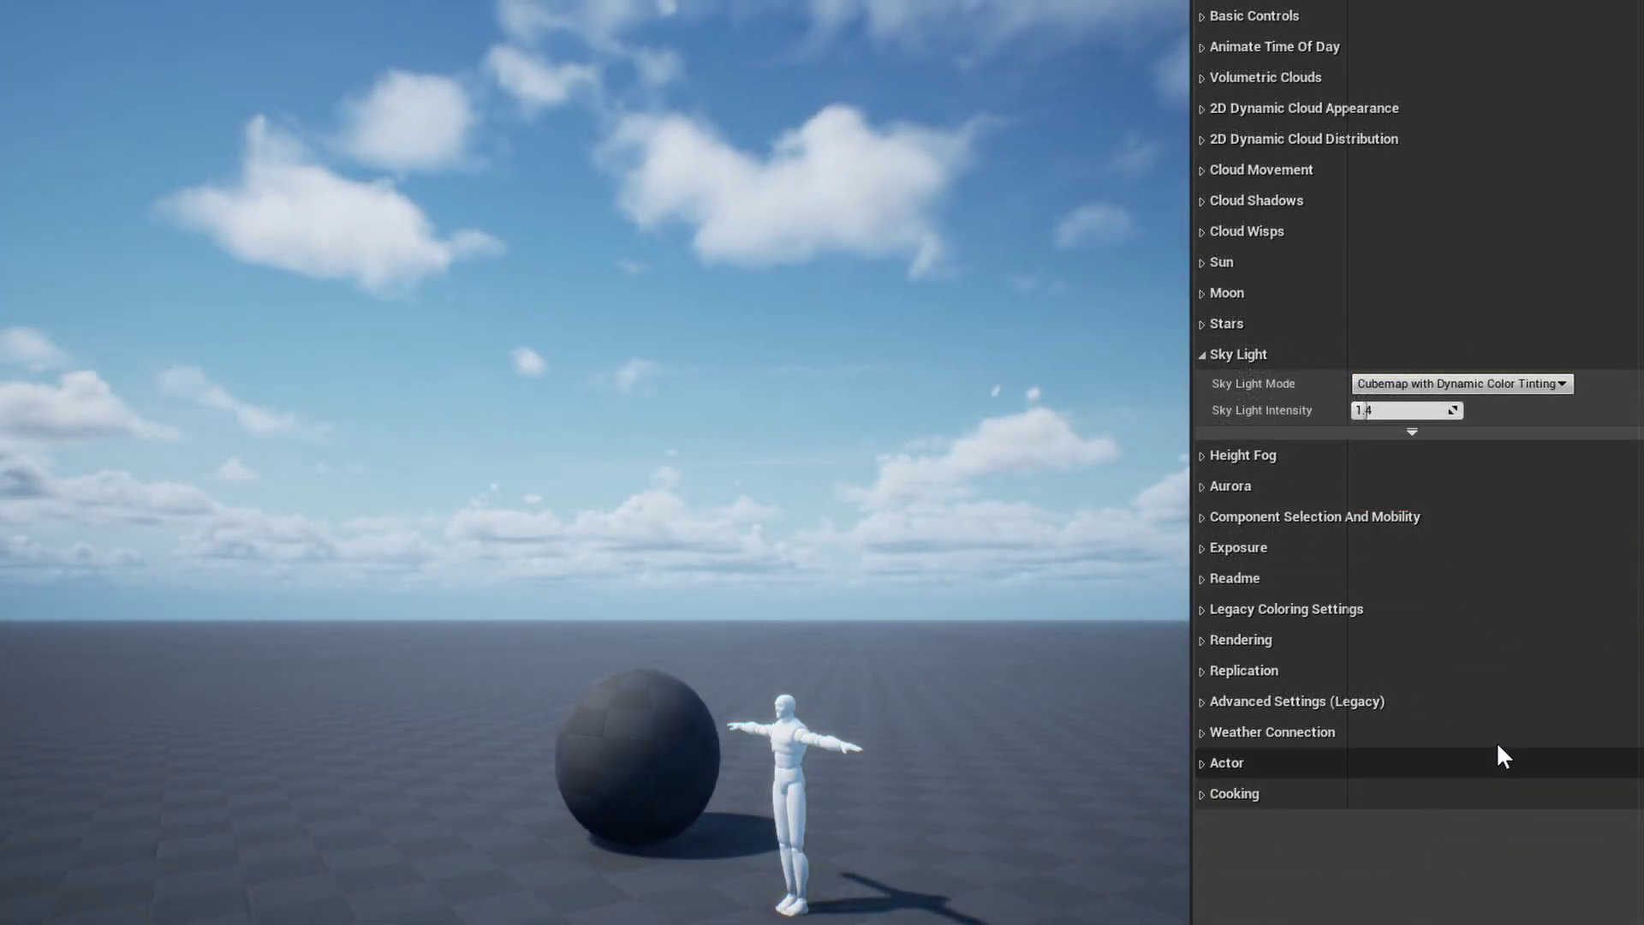
click(1524, 383)
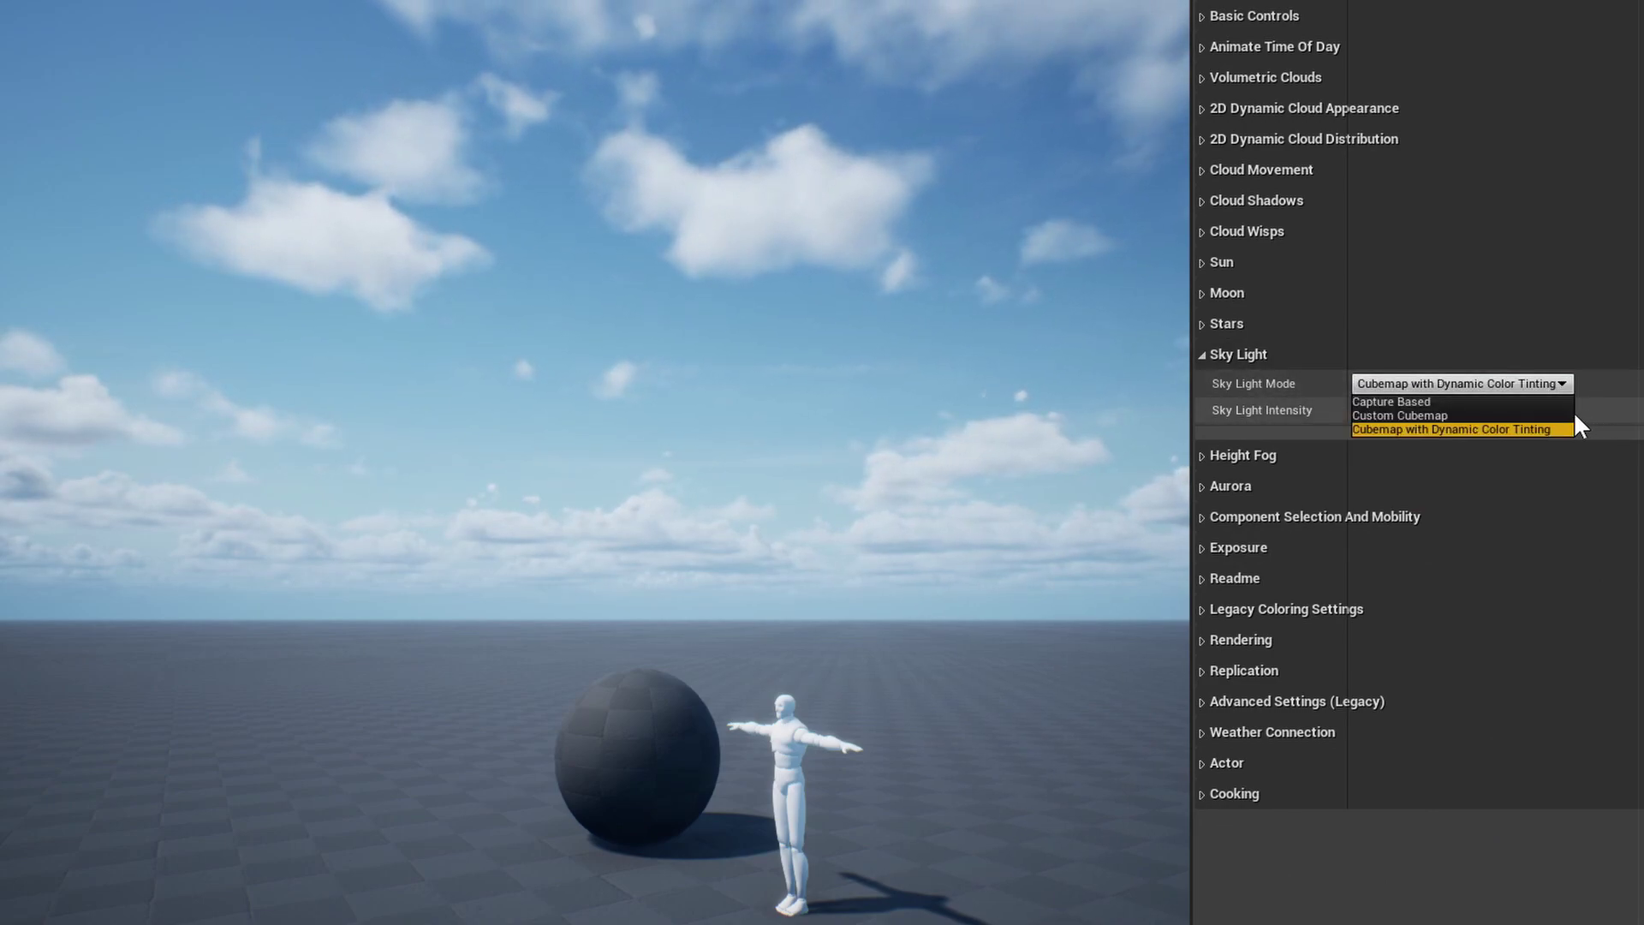
click(1415, 431)
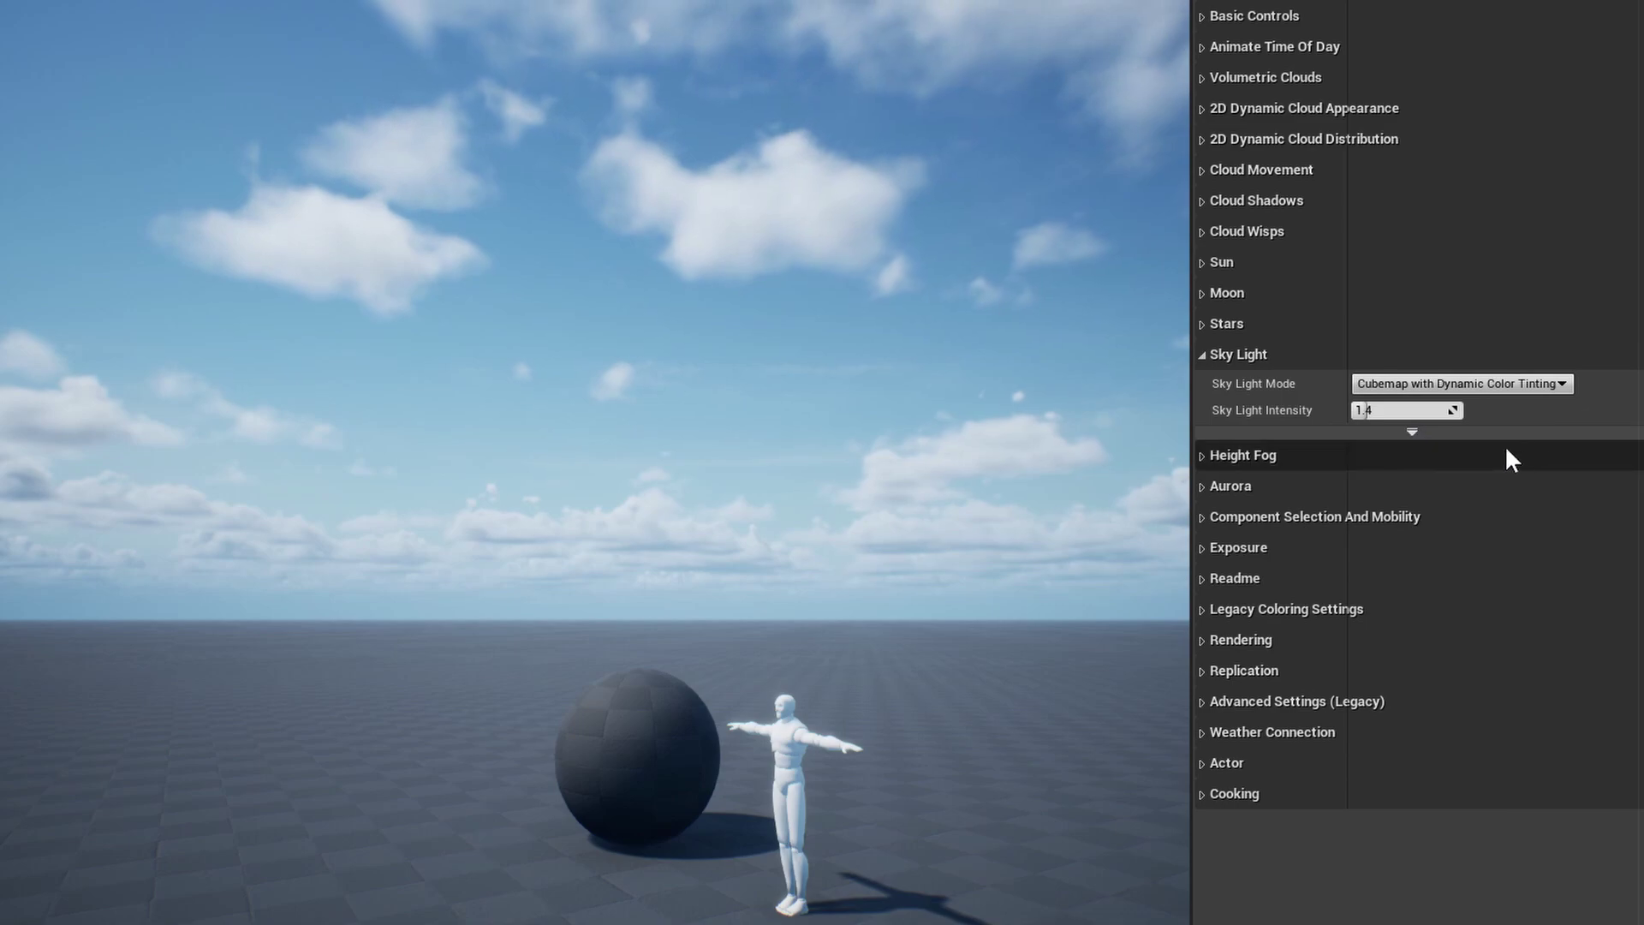
Drop Sky Light Intensity to 0.0, then restore its default value.
mouse_move(1453, 410)
mouse_down()
mouse_move(1413, 410)
mouse_move(1477, 411)
mouse_up()
click(1477, 411)
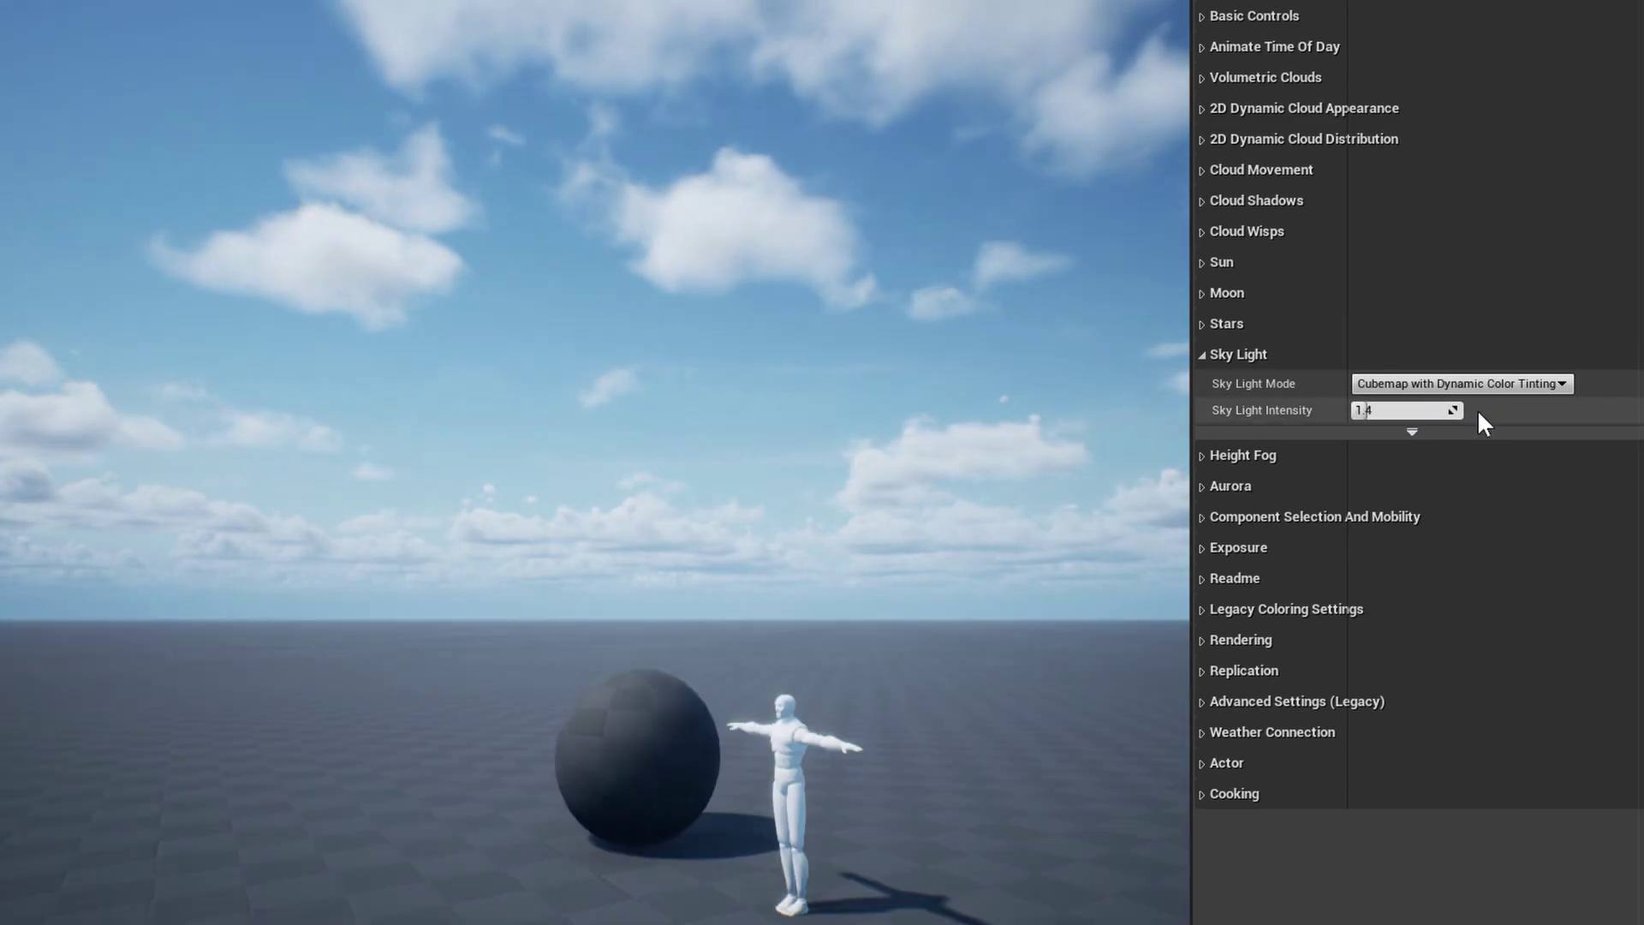
click(1494, 455)
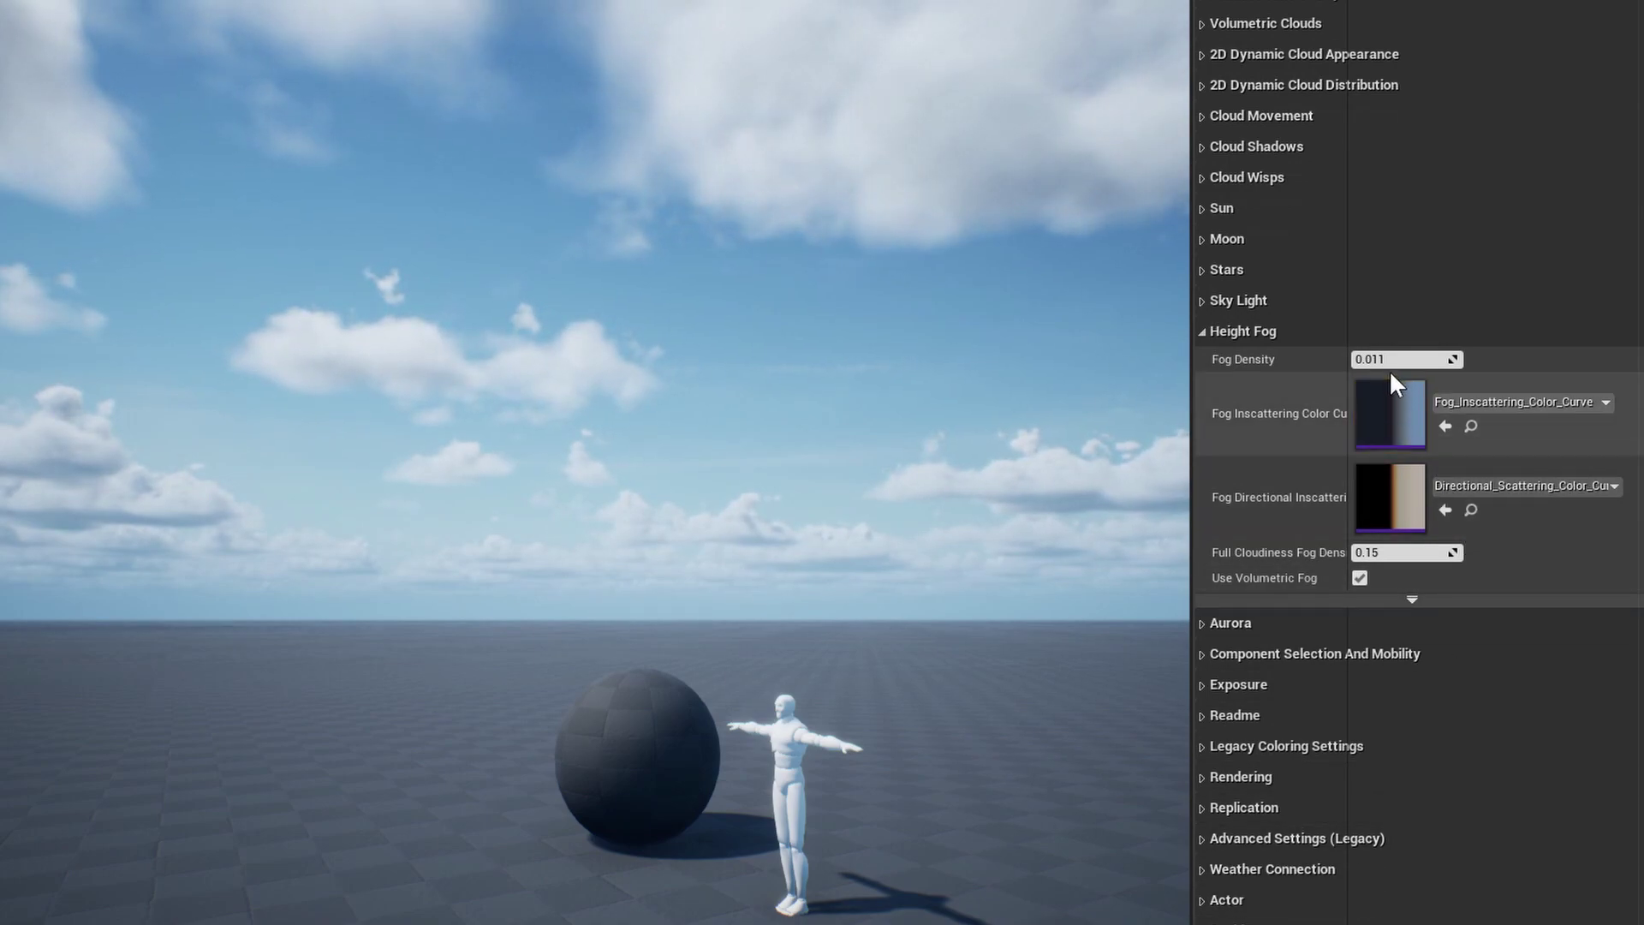
Preview fog density 0.163, reset it to 0.011, then enable auroras with deep blue Aurora Color 2.
mouse_move(1402, 366)
mouse_down()
mouse_move(1443, 366)
mouse_move(1414, 373)
mouse_up()
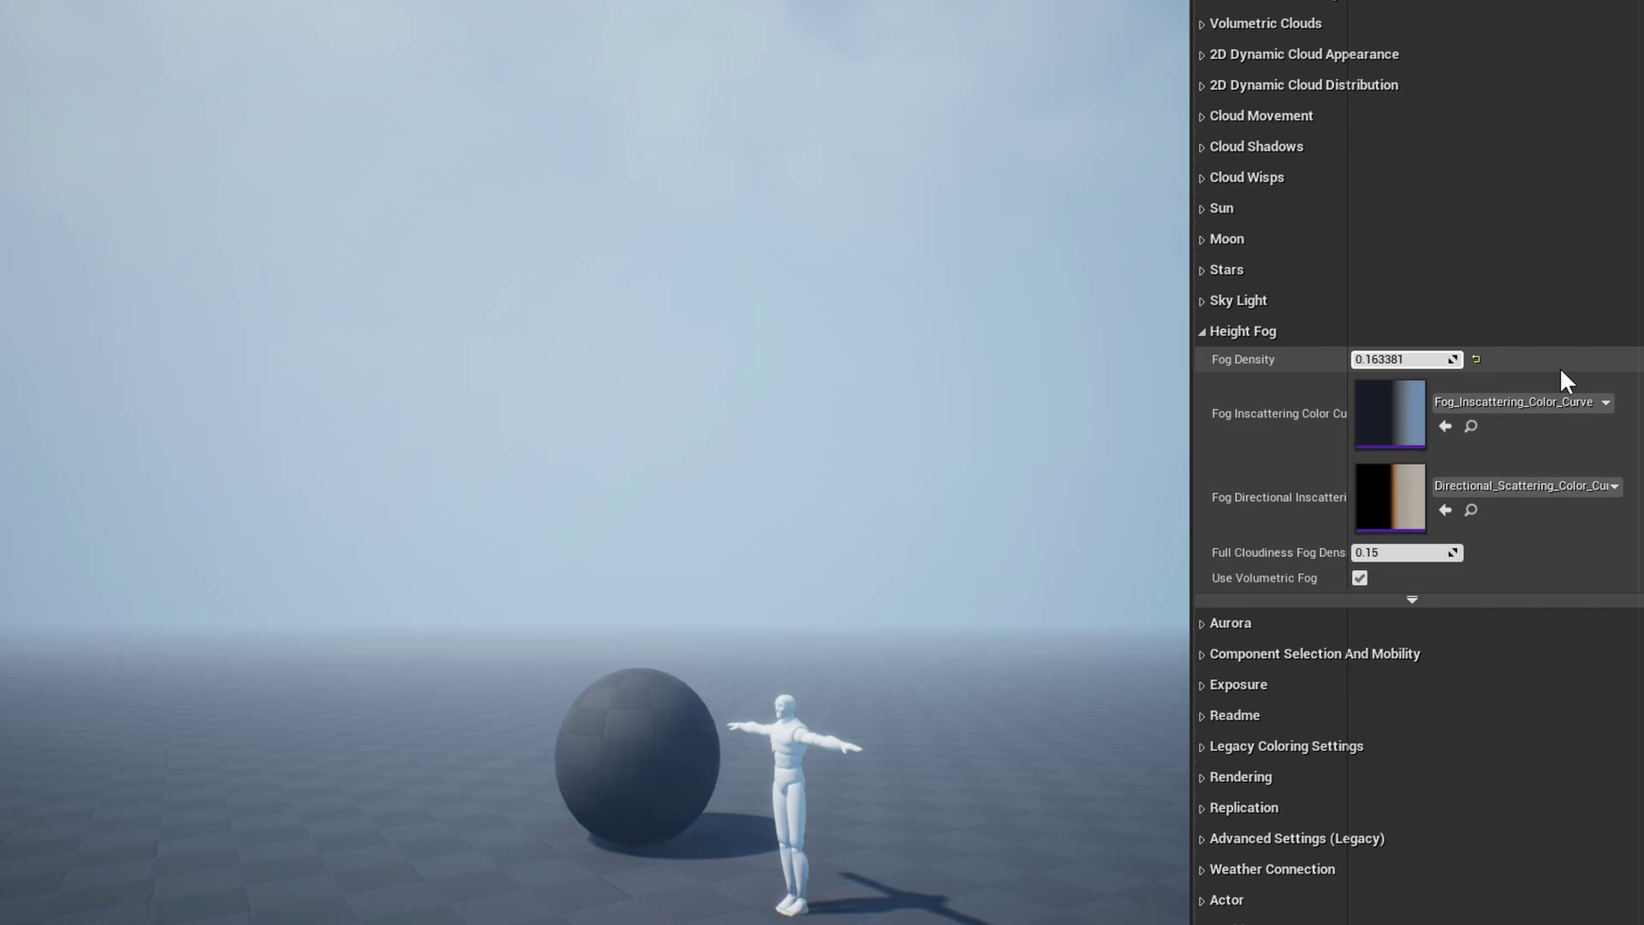
click(1477, 359)
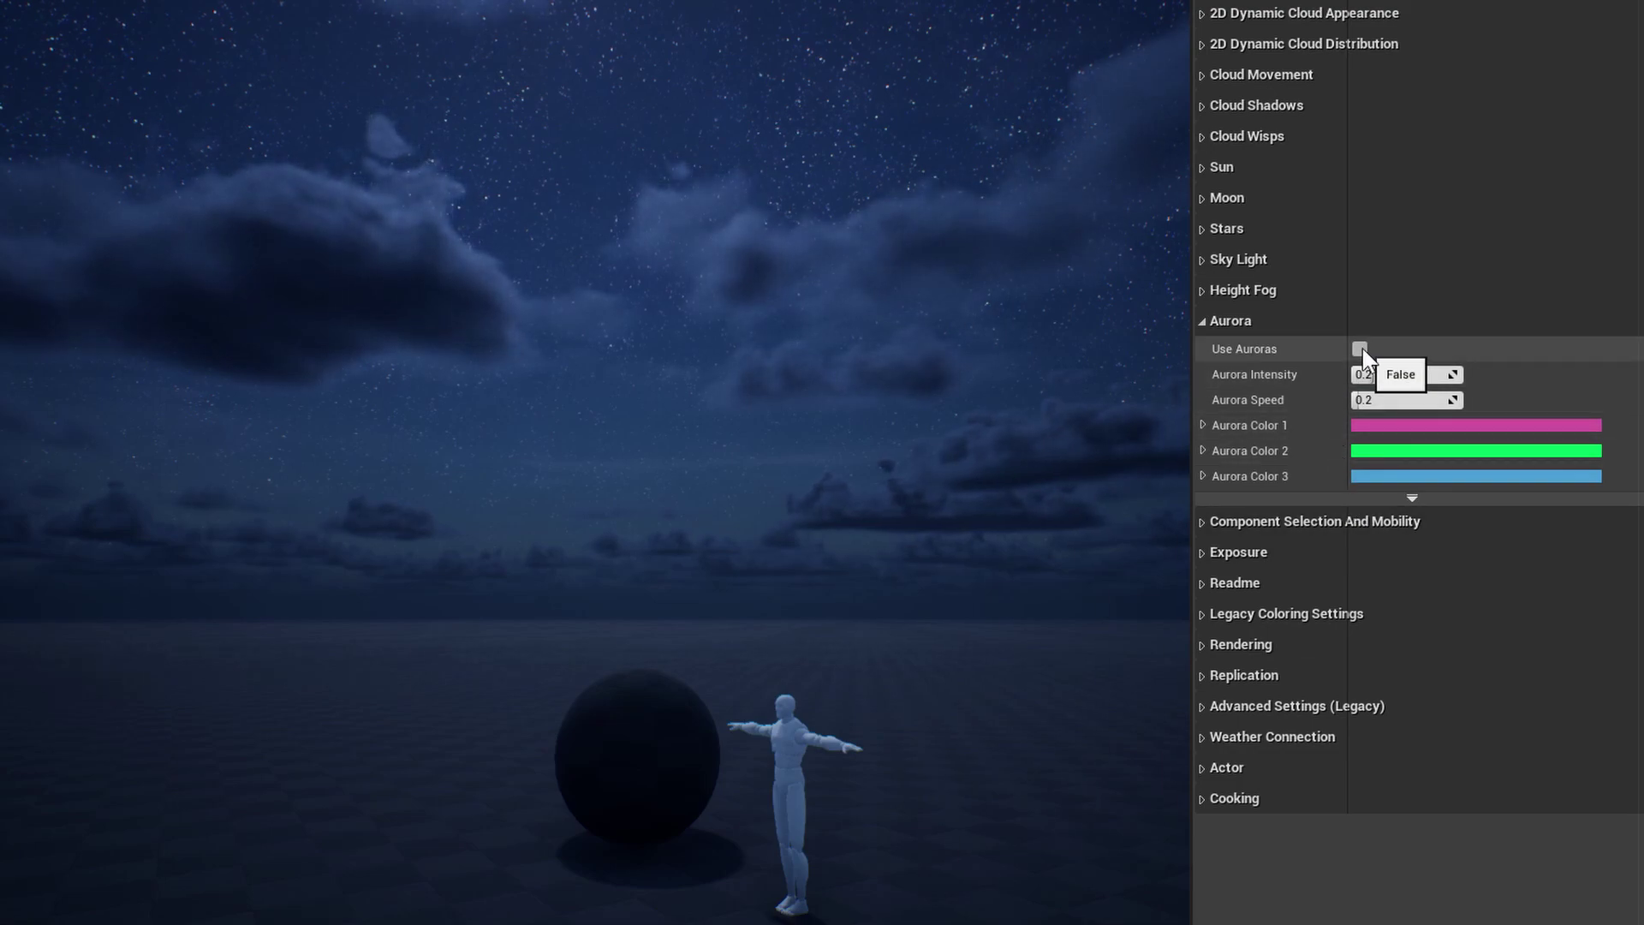
click(1360, 350)
click(1435, 450)
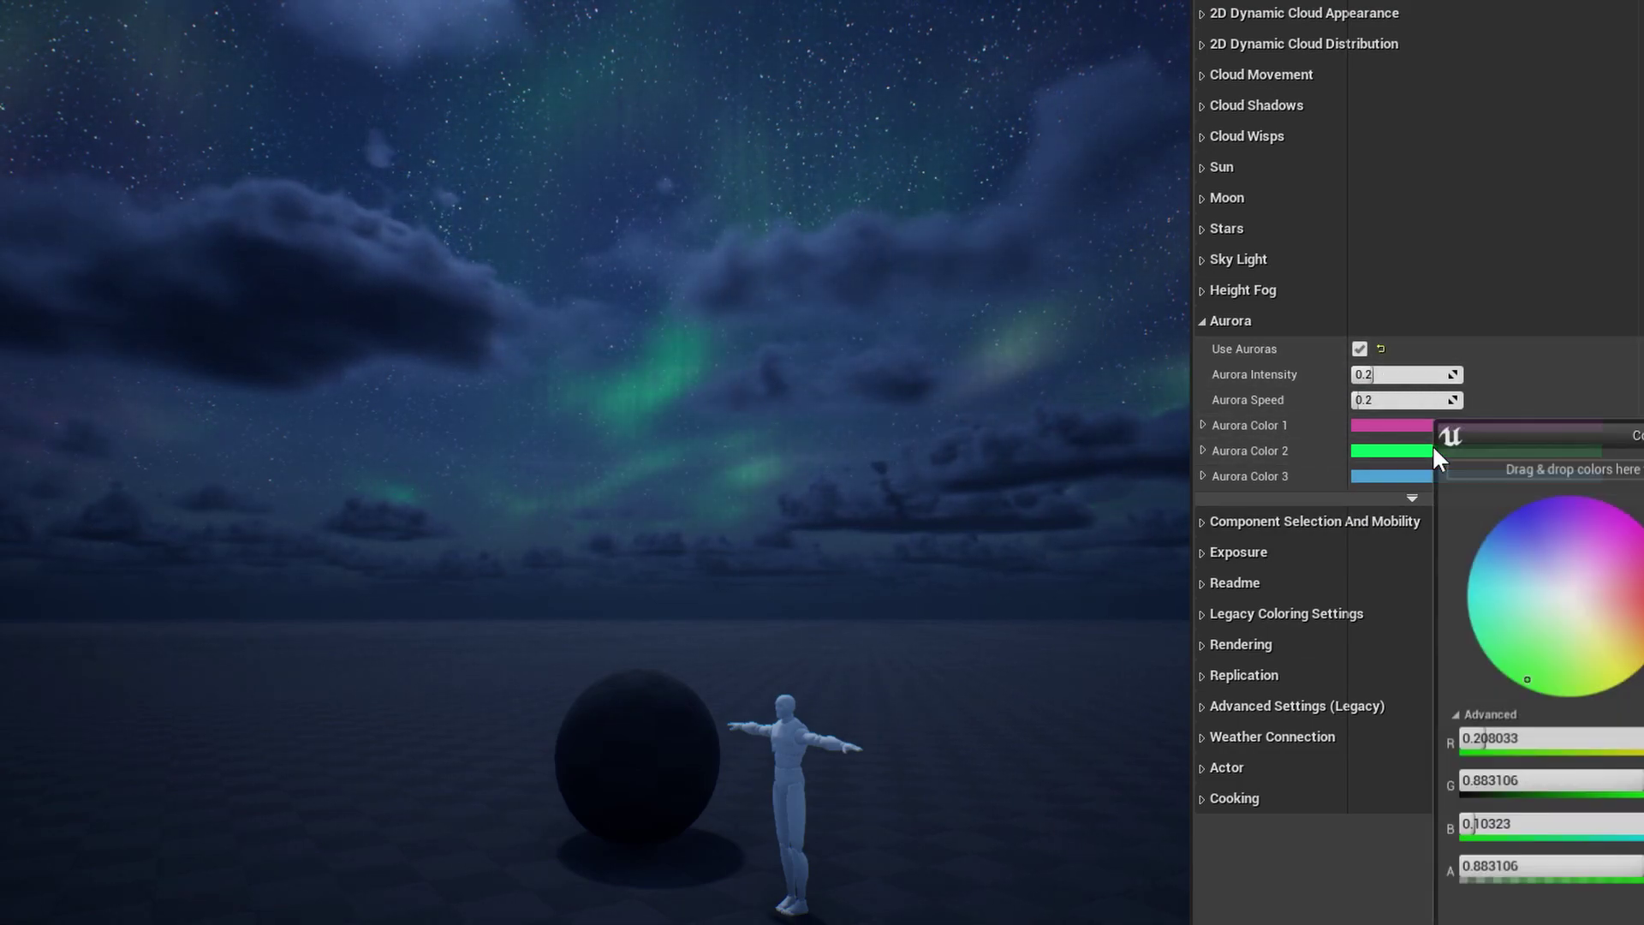
click(1488, 585)
drag(1488, 585, 1561, 572)
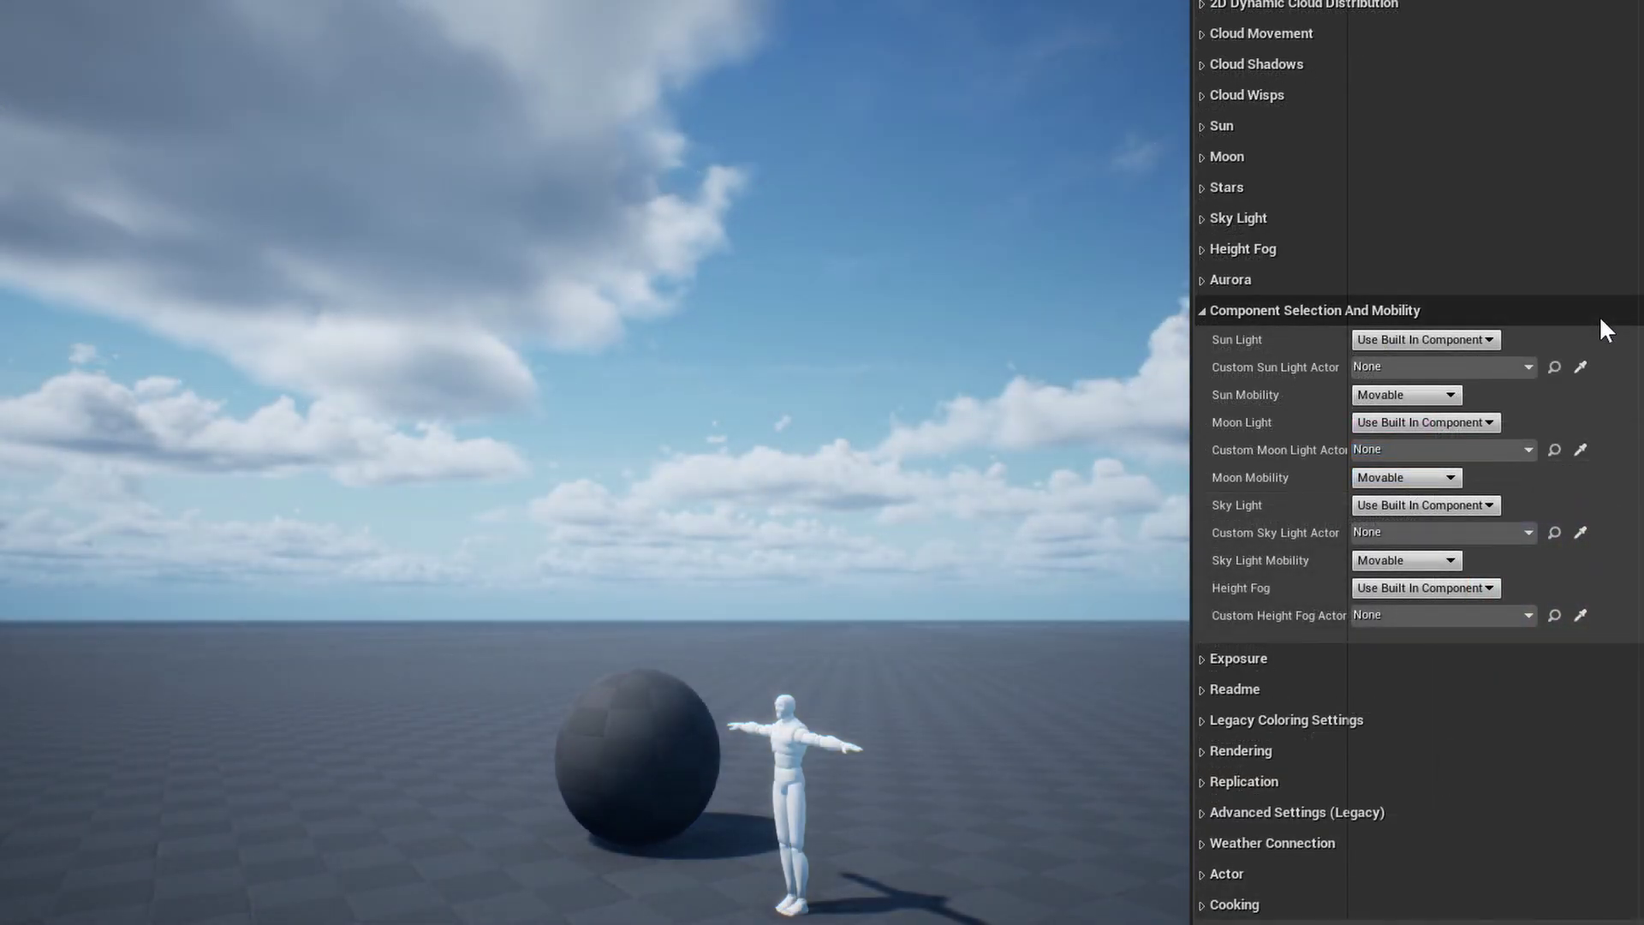
Disable the sky light completely and lower Exposure Max, then restore both, exposure back to 0.75.
click(1458, 505)
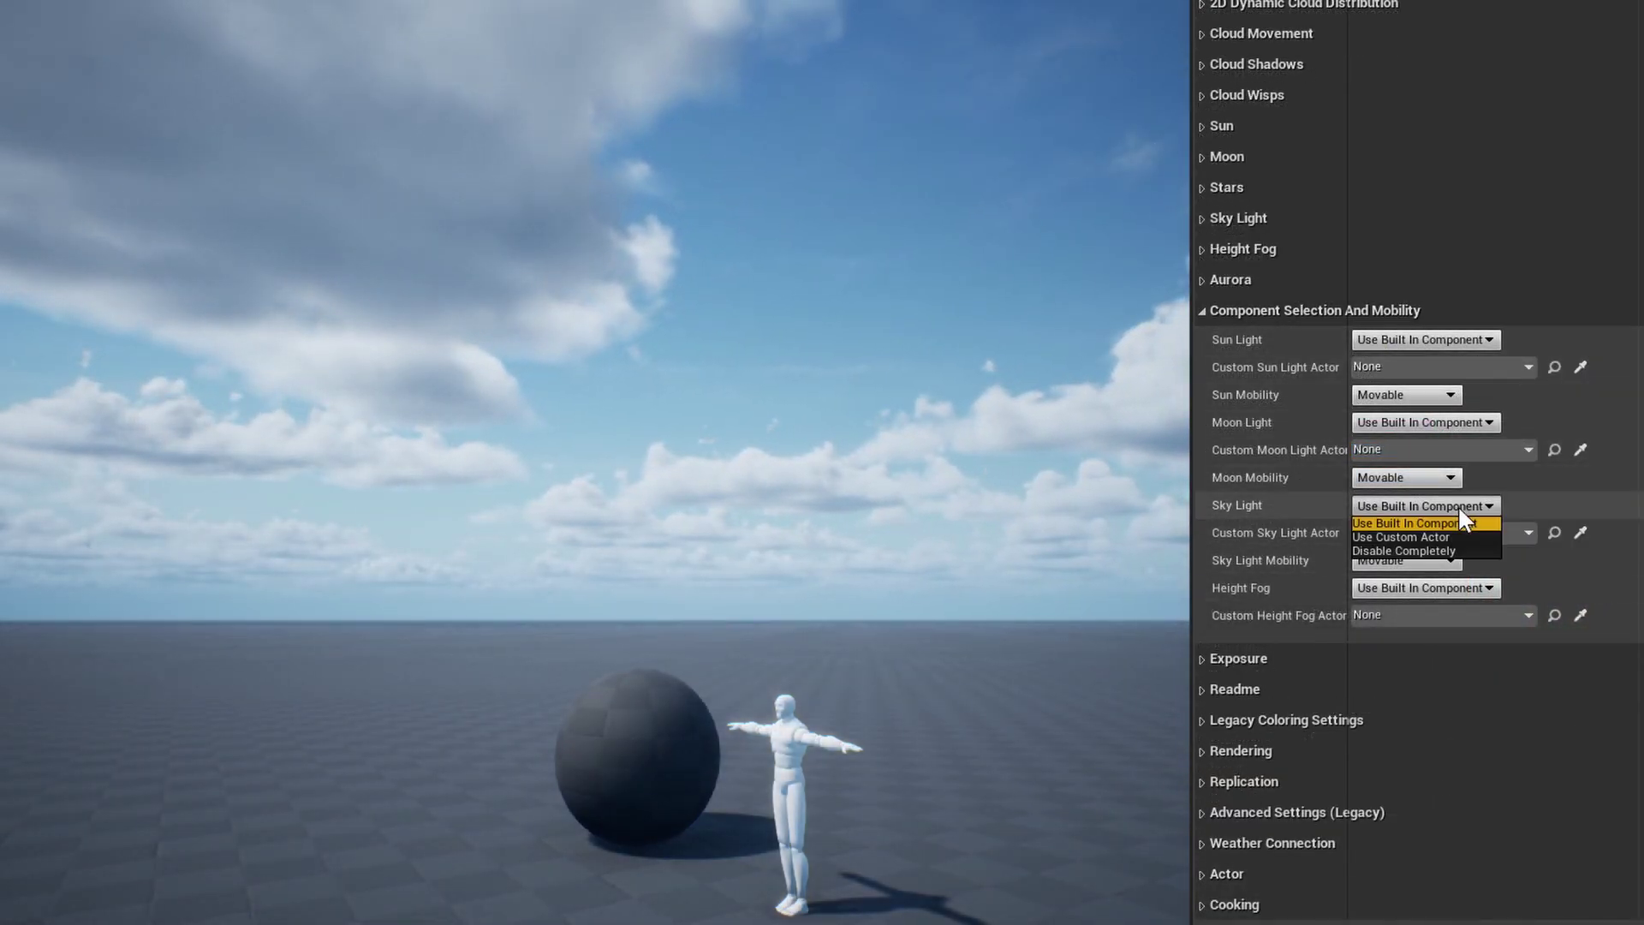
click(1435, 550)
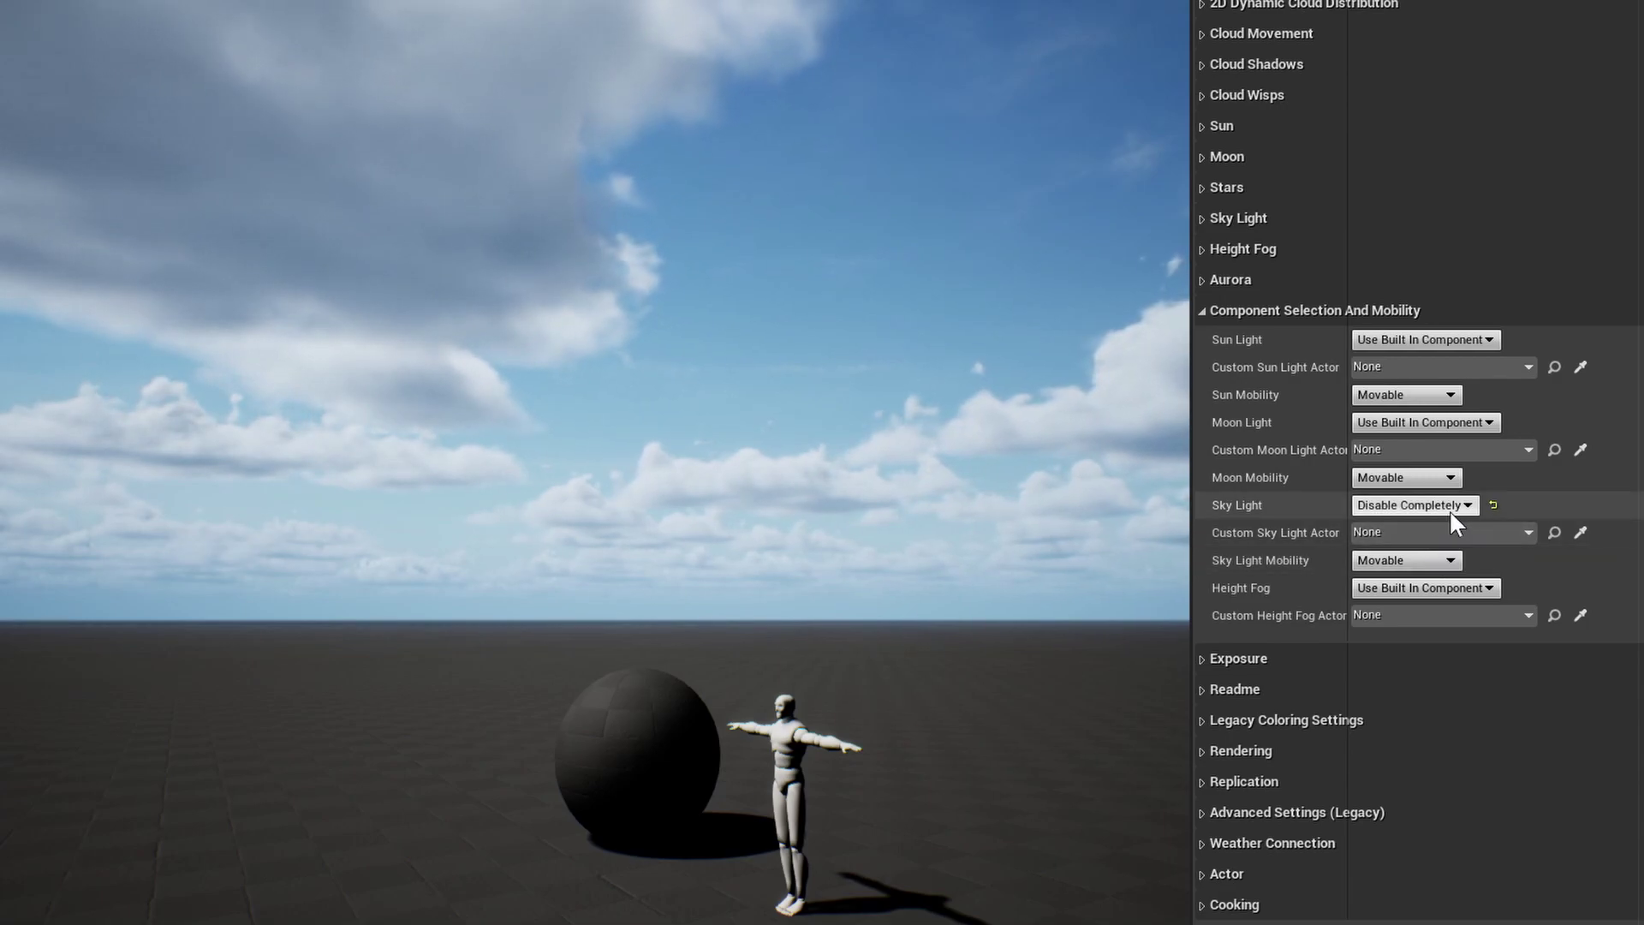
click(1494, 506)
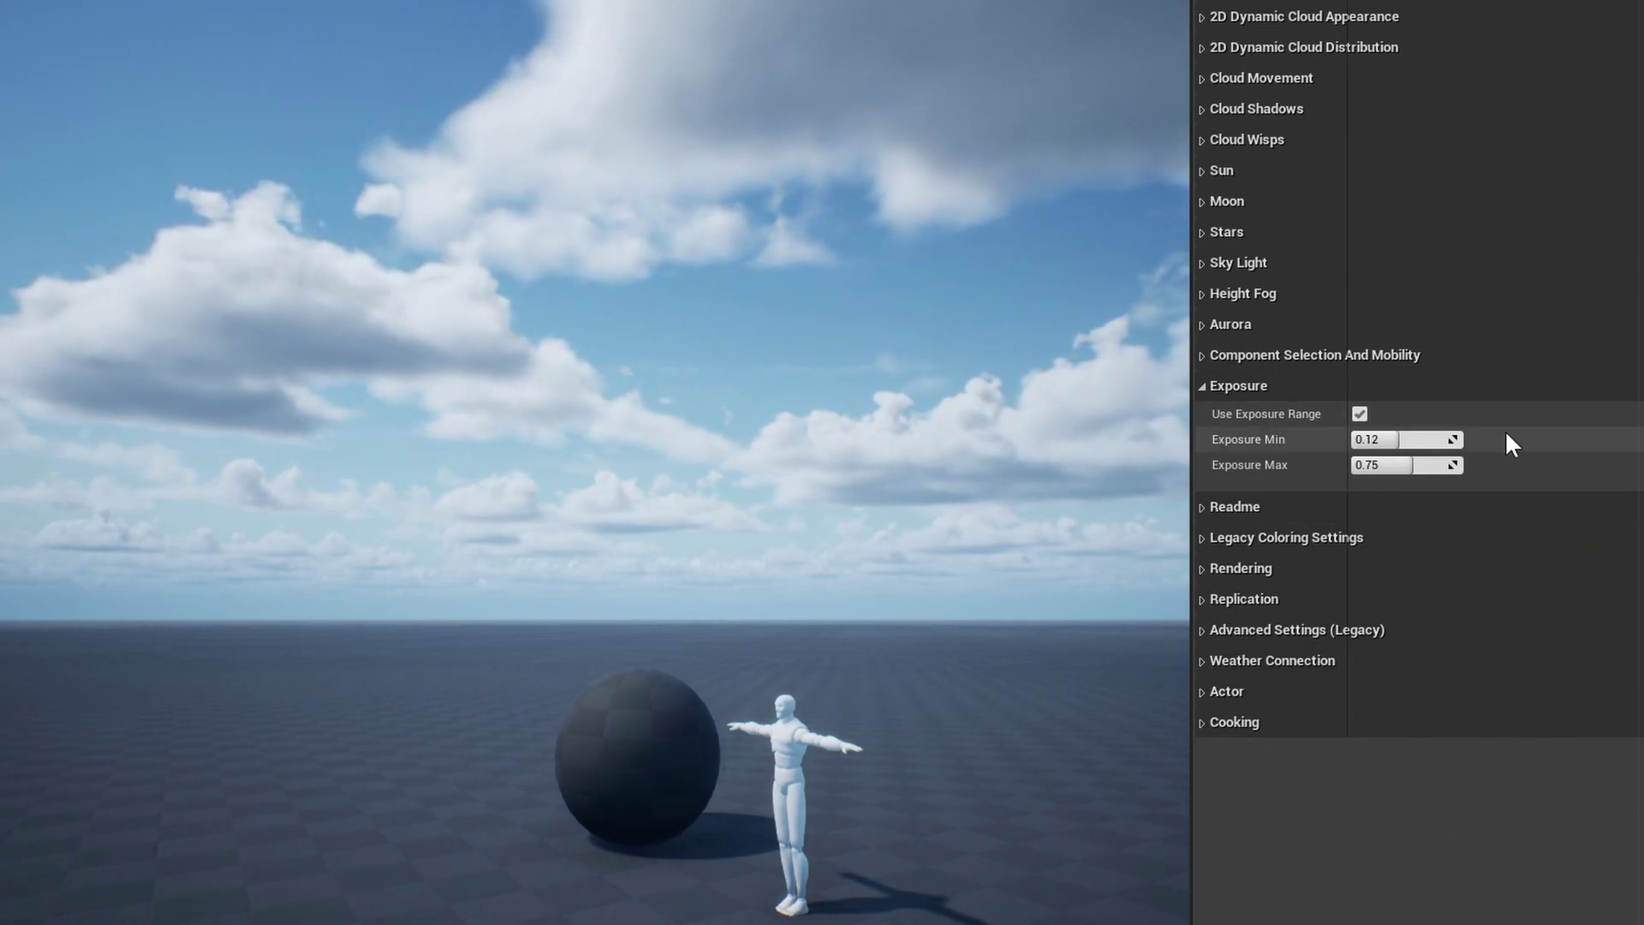
drag(1459, 466, 1459, 466)
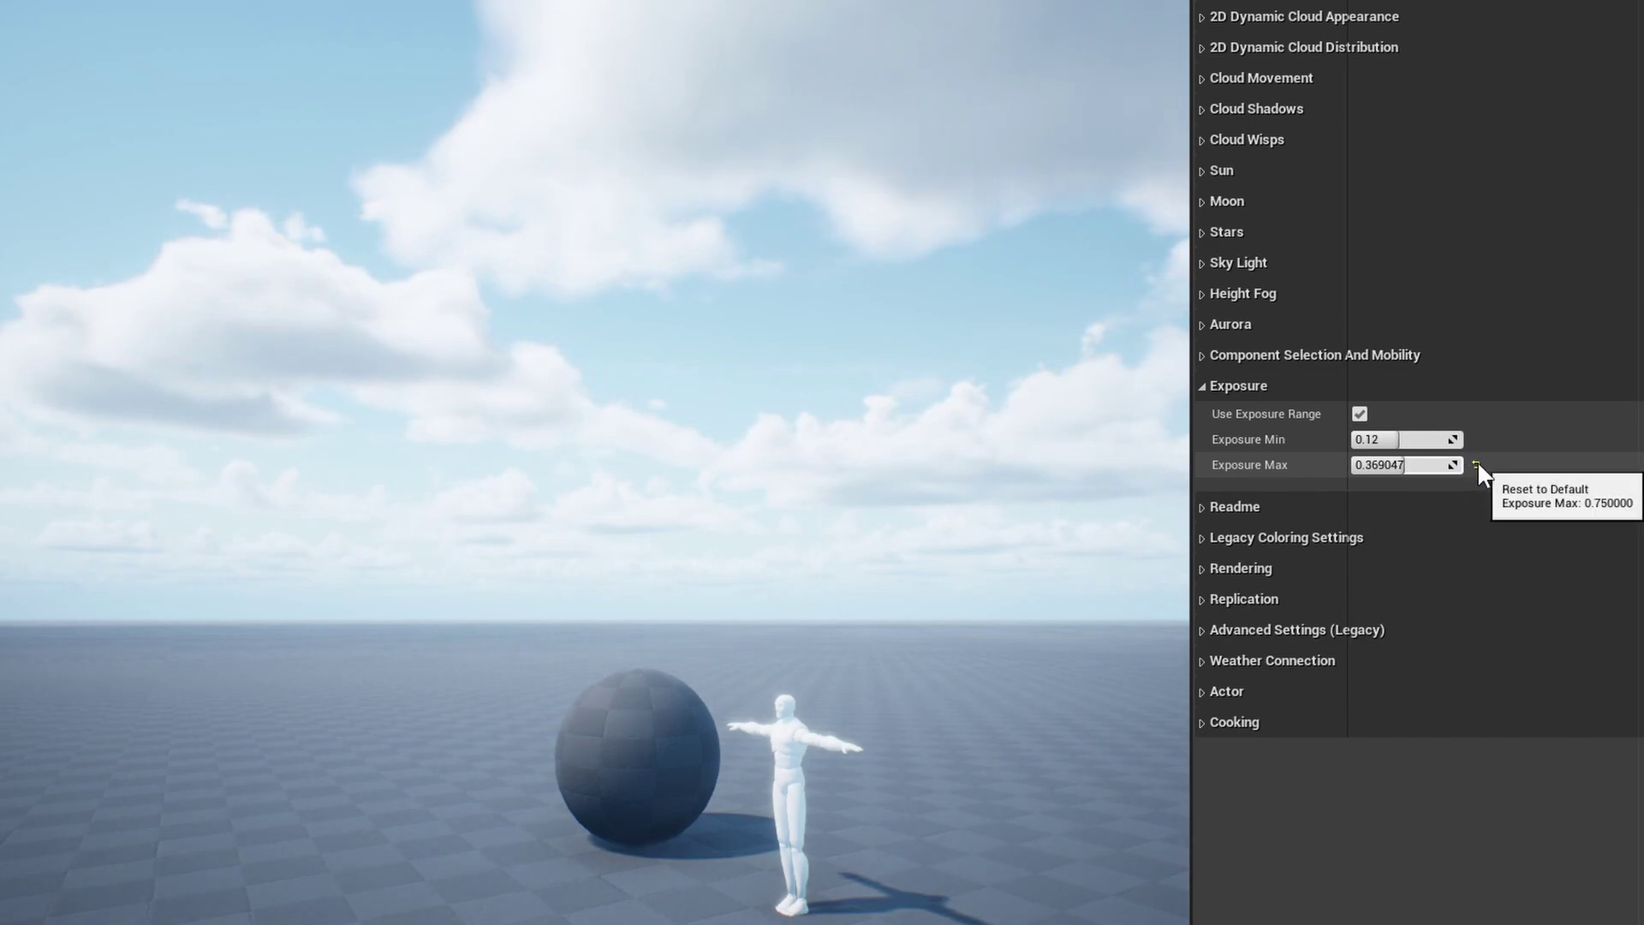
click(1475, 464)
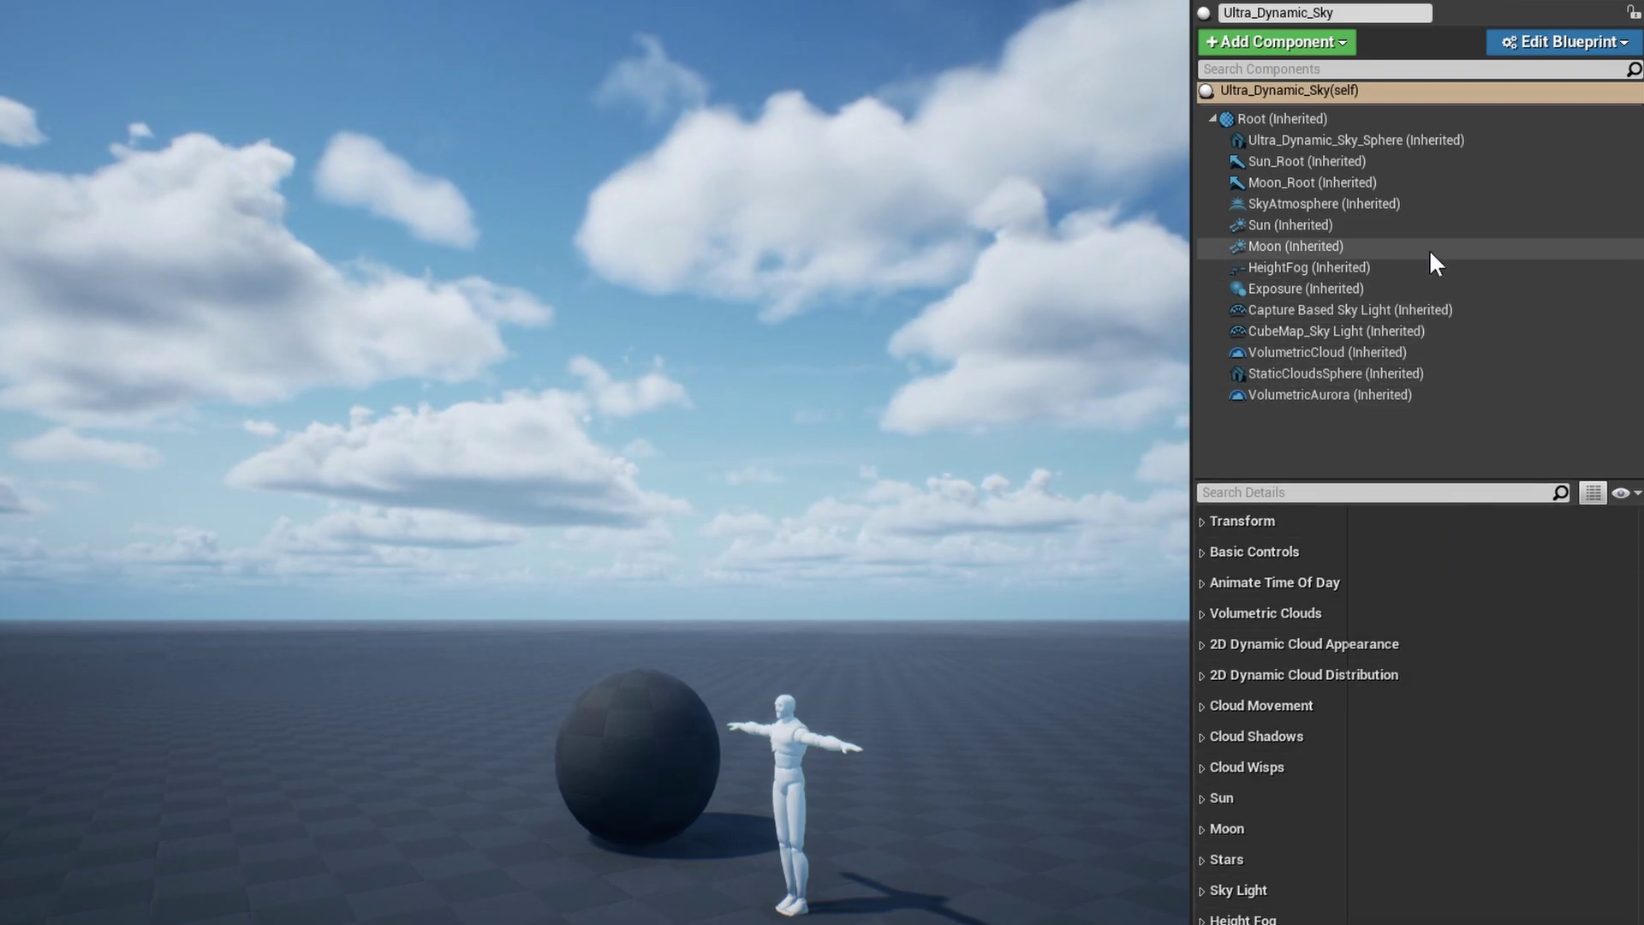
Select the inherited Sun component and scroll through its light settings.
click(1333, 222)
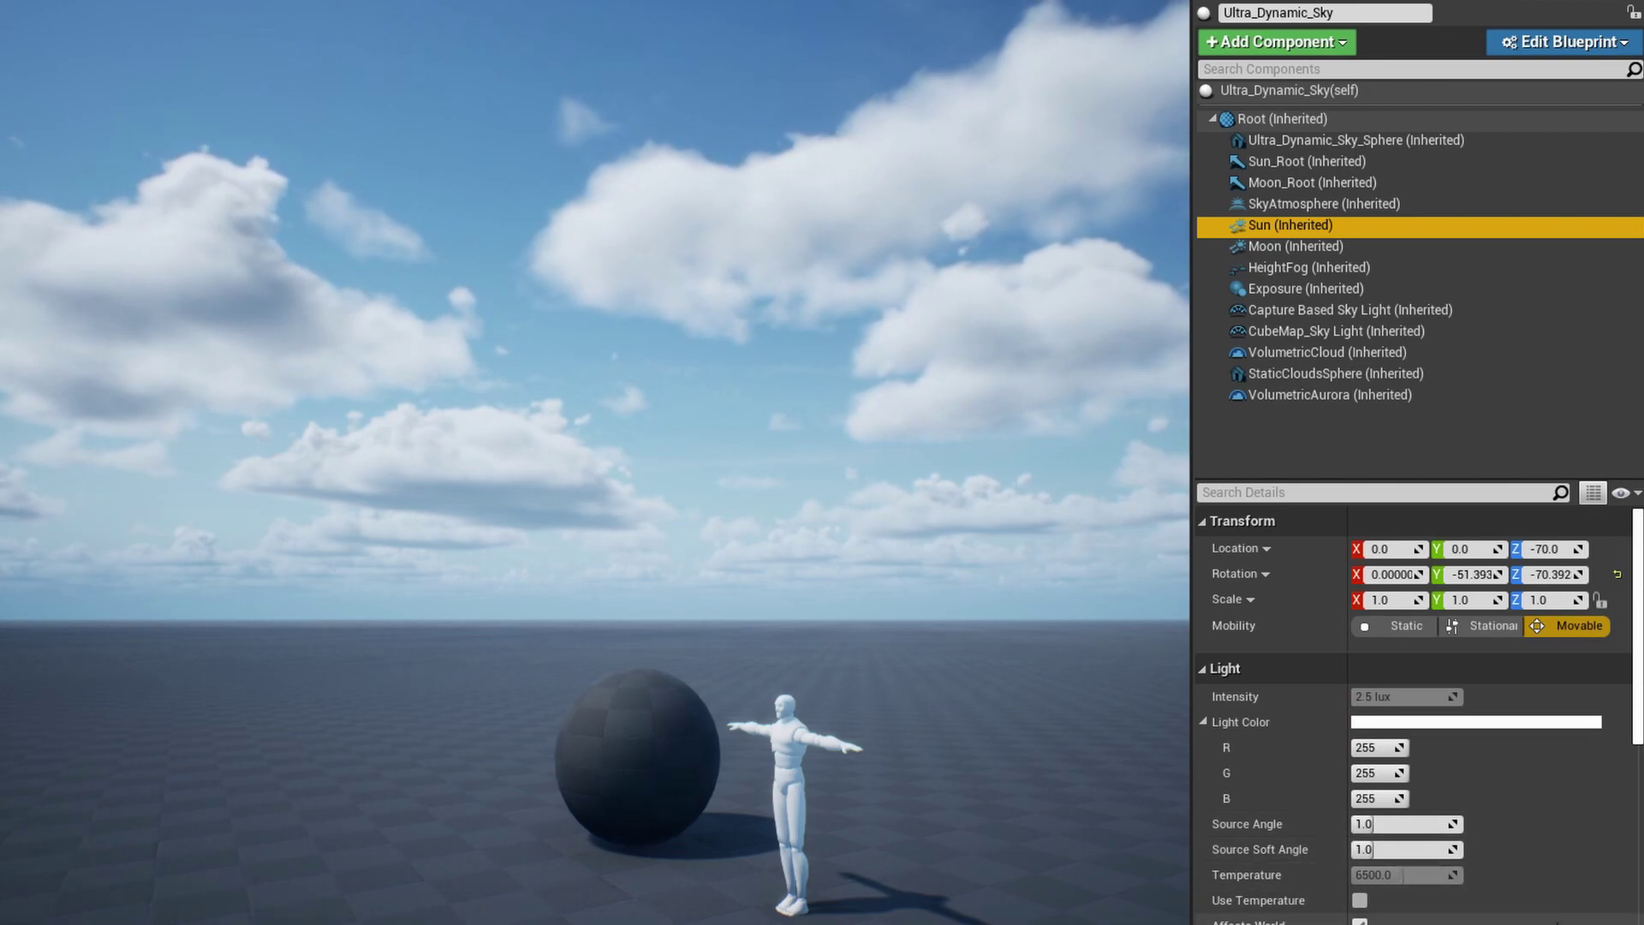
scroll(1413, 711, down, 10)
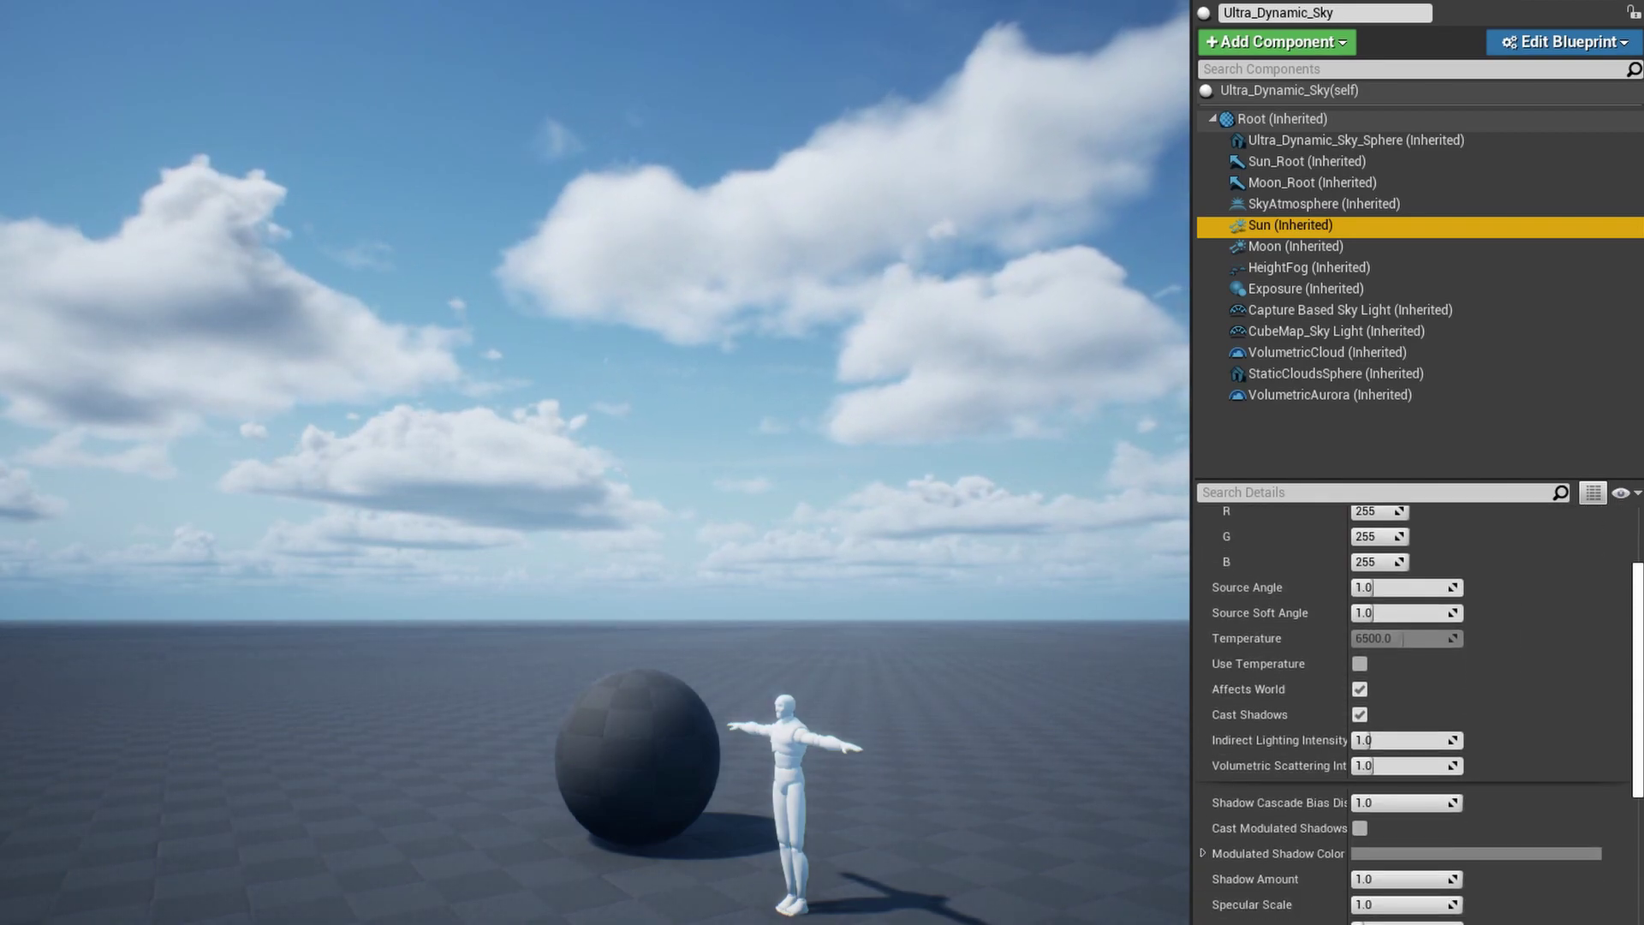
scroll(1417, 711, down, 3)
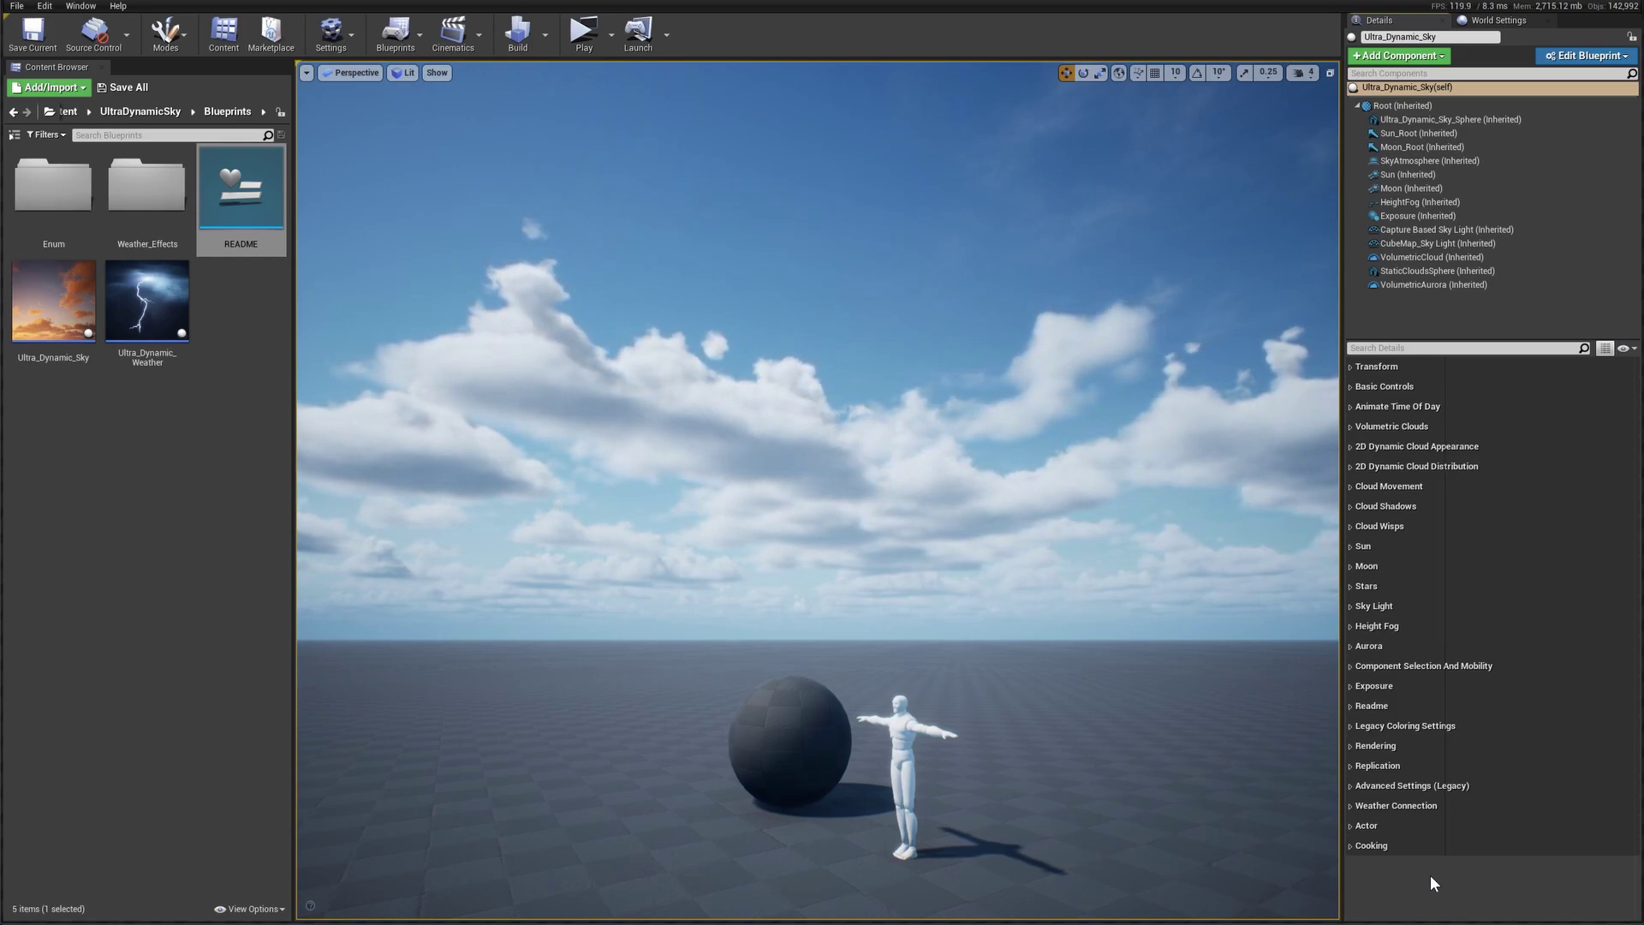
Run the README as an Editor Utility Widget and scroll through its sky basics text.
right_click(220, 173)
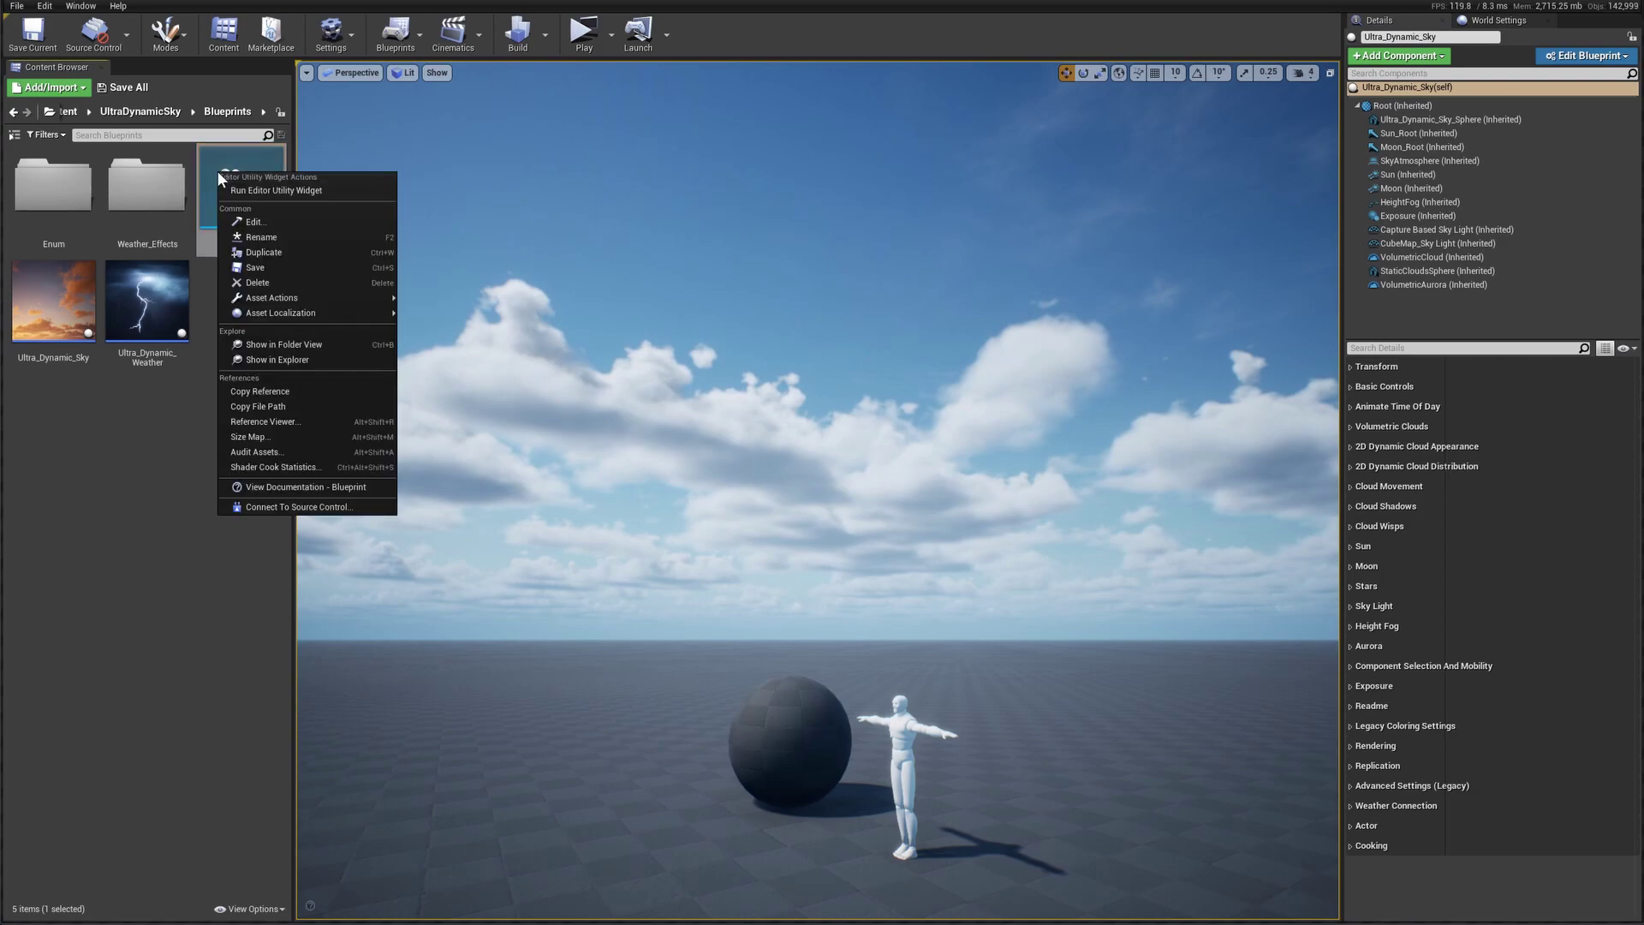
click(254, 190)
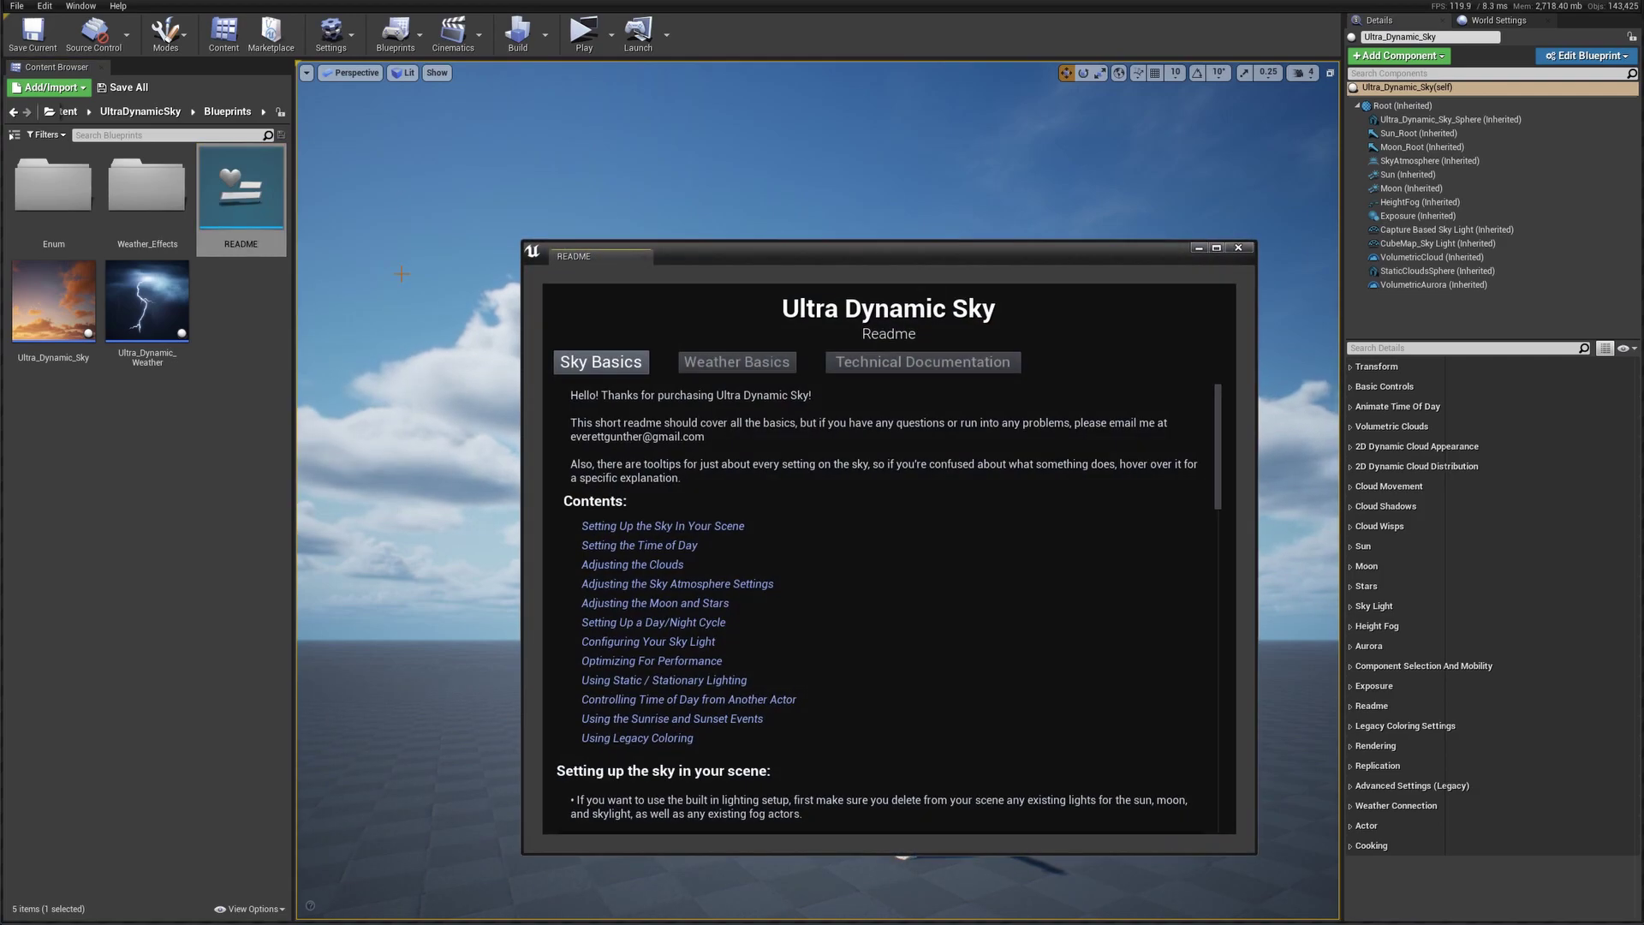
scroll(1092, 504, down, 5)
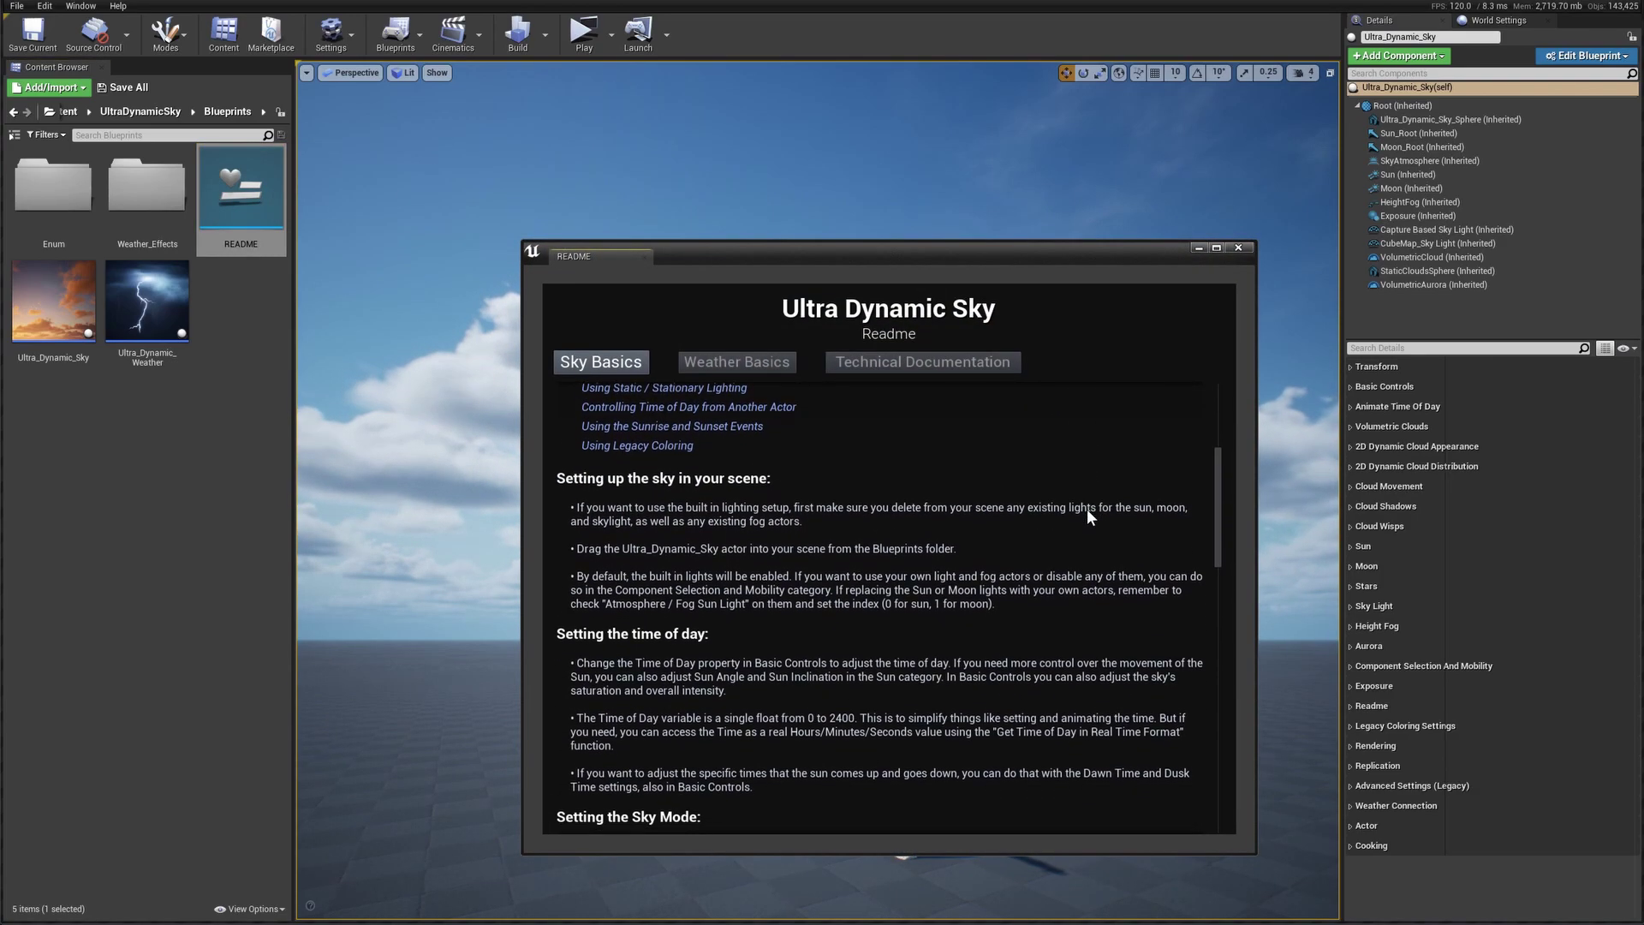
scroll(1086, 511, down, 4)
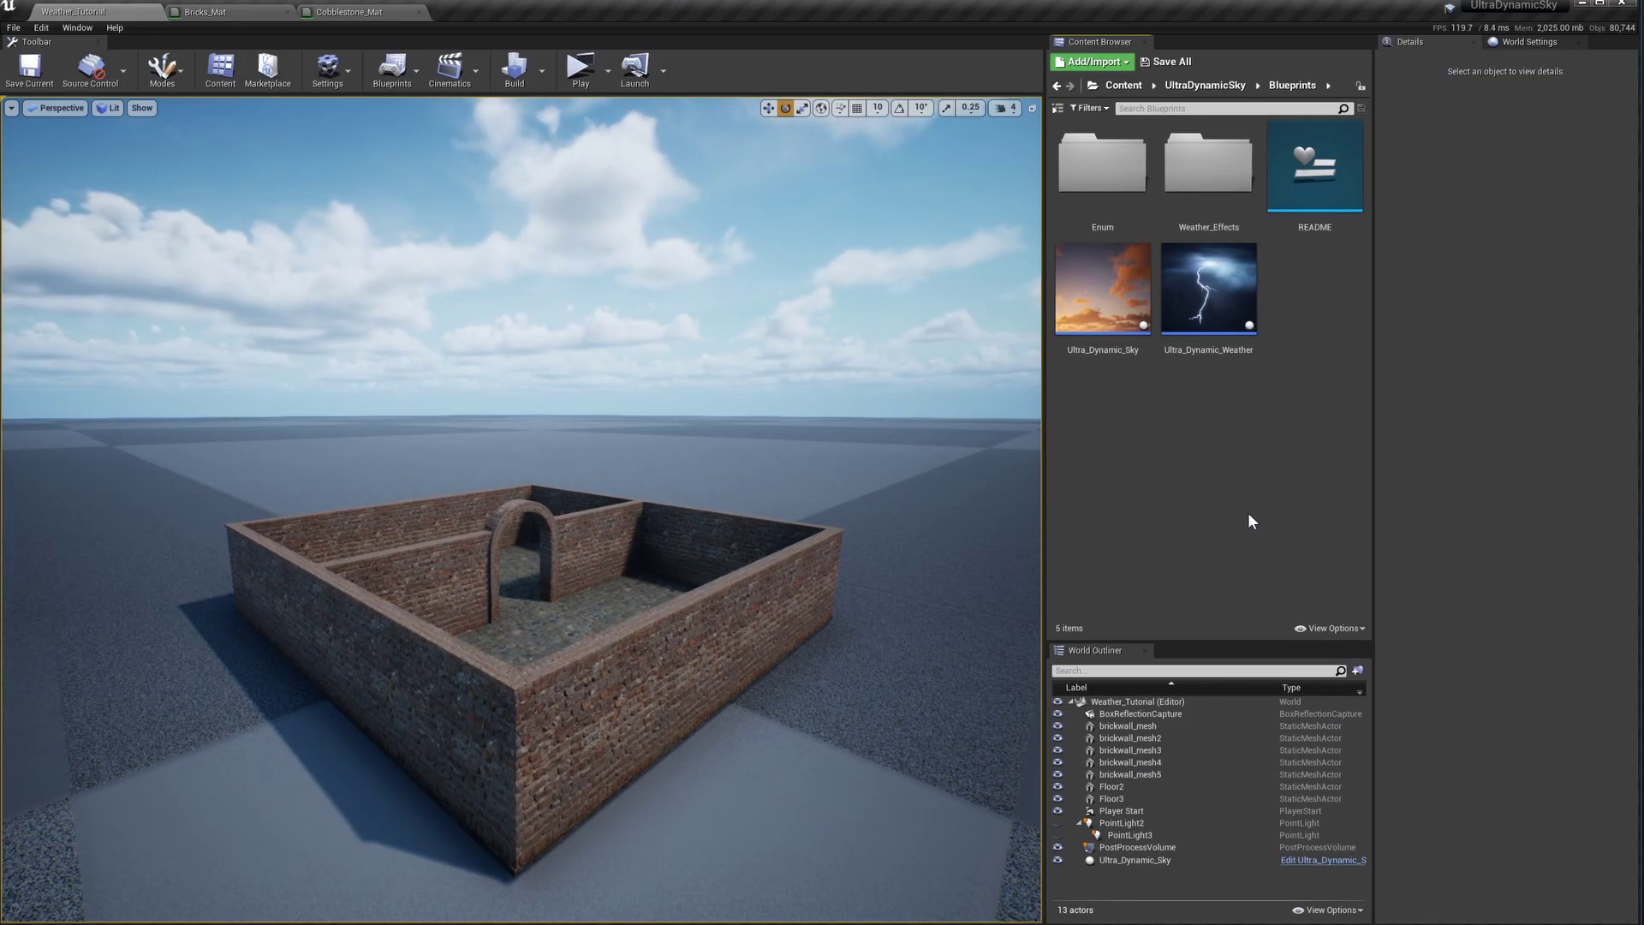
Fly the camera into the brick courtyard facing the arch and drop Ultra_Dynamic_Weather into the level.
key(w)
mouse_move(883, 547)
right_down()
mouse_move(865, 501)
mouse_move(917, 484)
mouse_move(865, 514)
mouse_move(883, 547)
right_up()
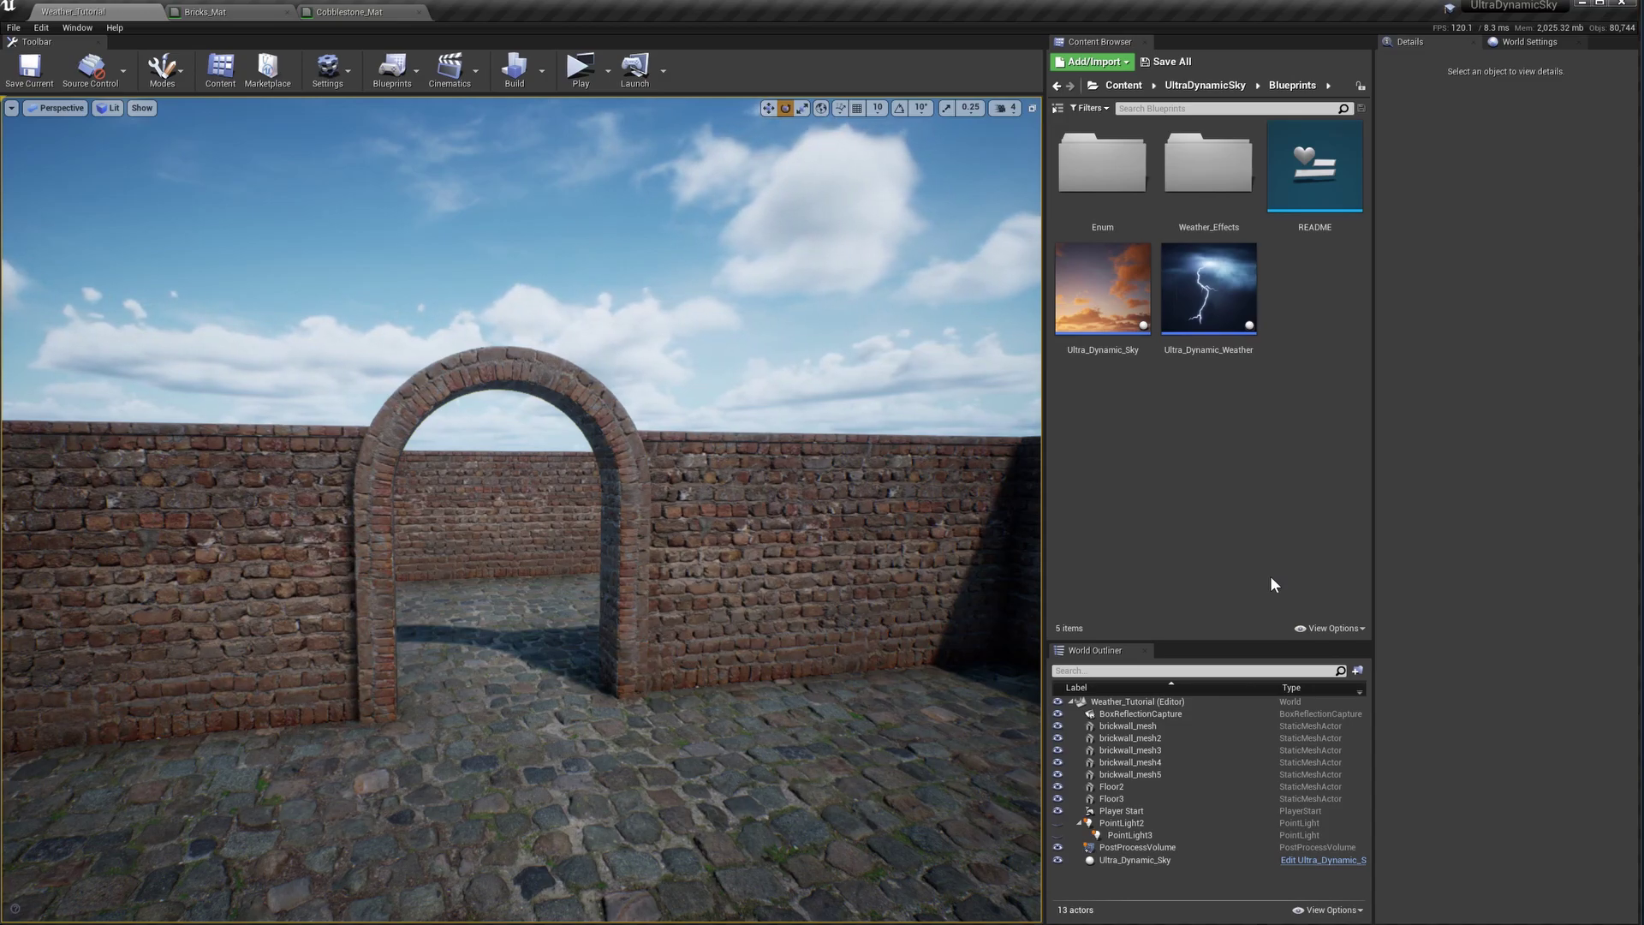
drag(1220, 299, 514, 753)
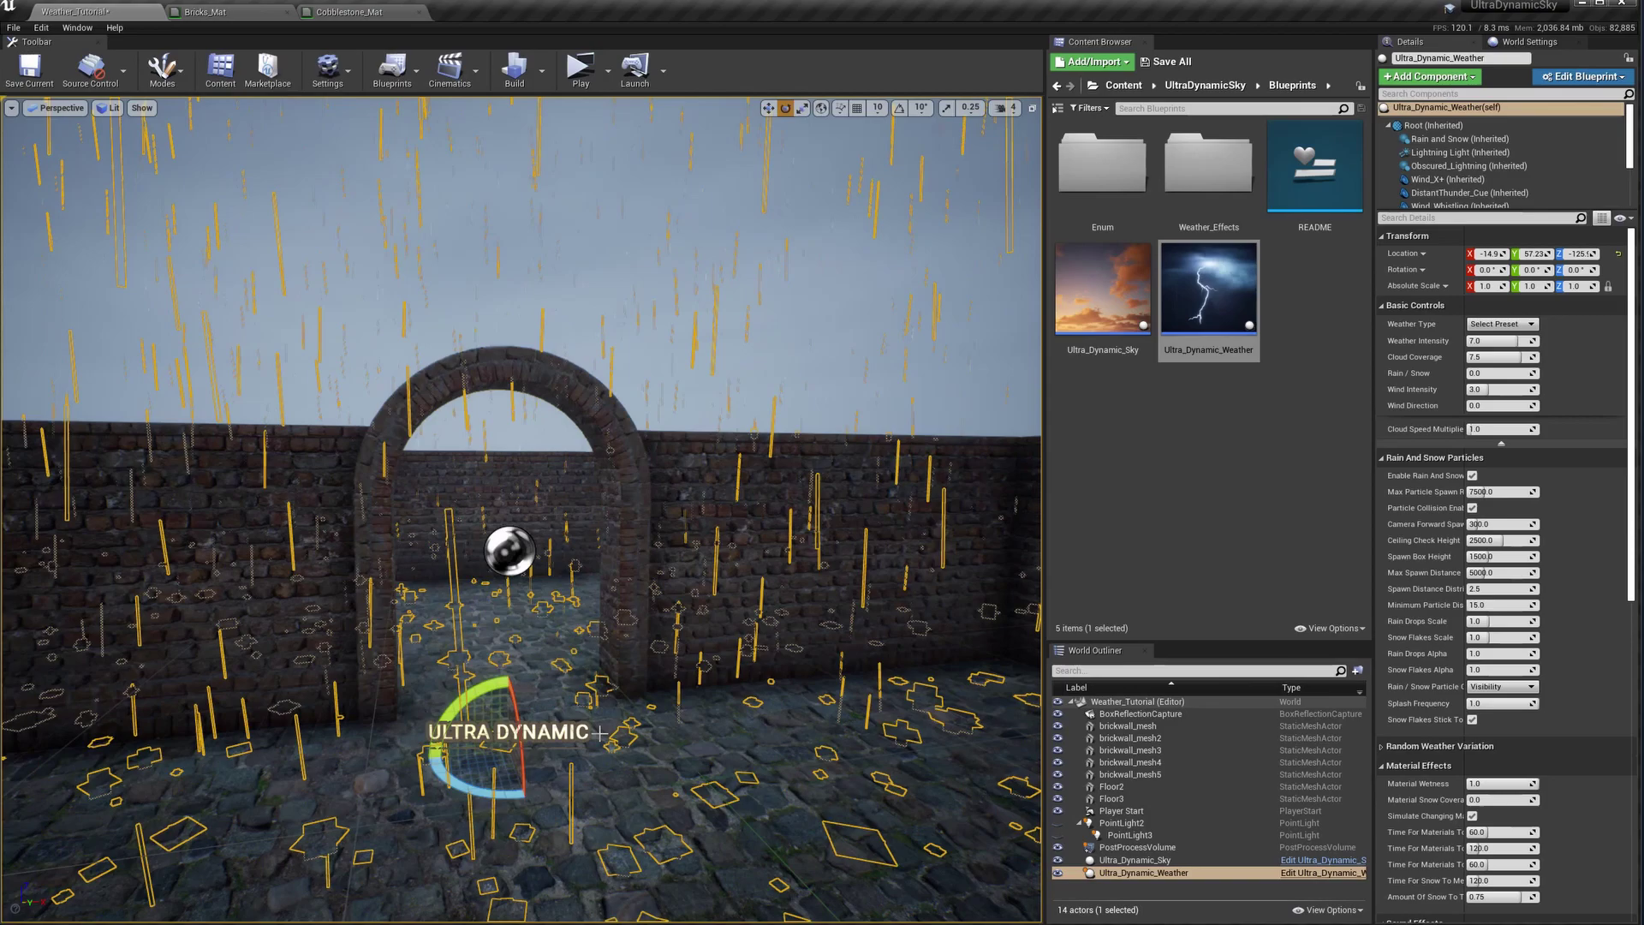
right_drag(593, 740, 526, 689)
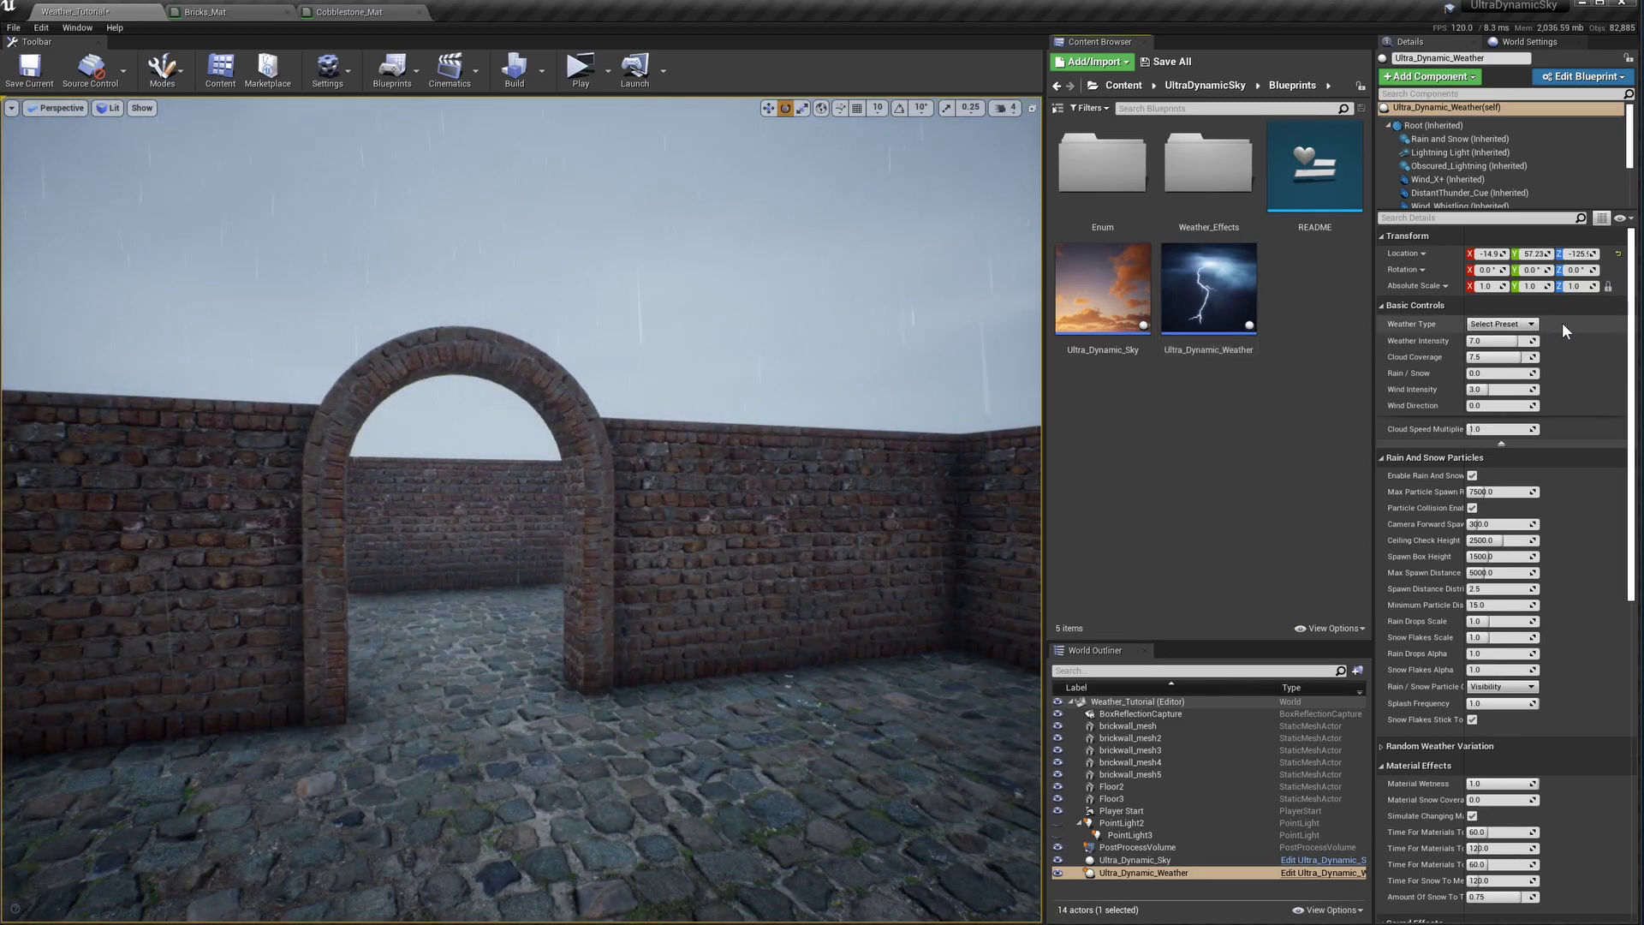
click(1533, 324)
click(1516, 340)
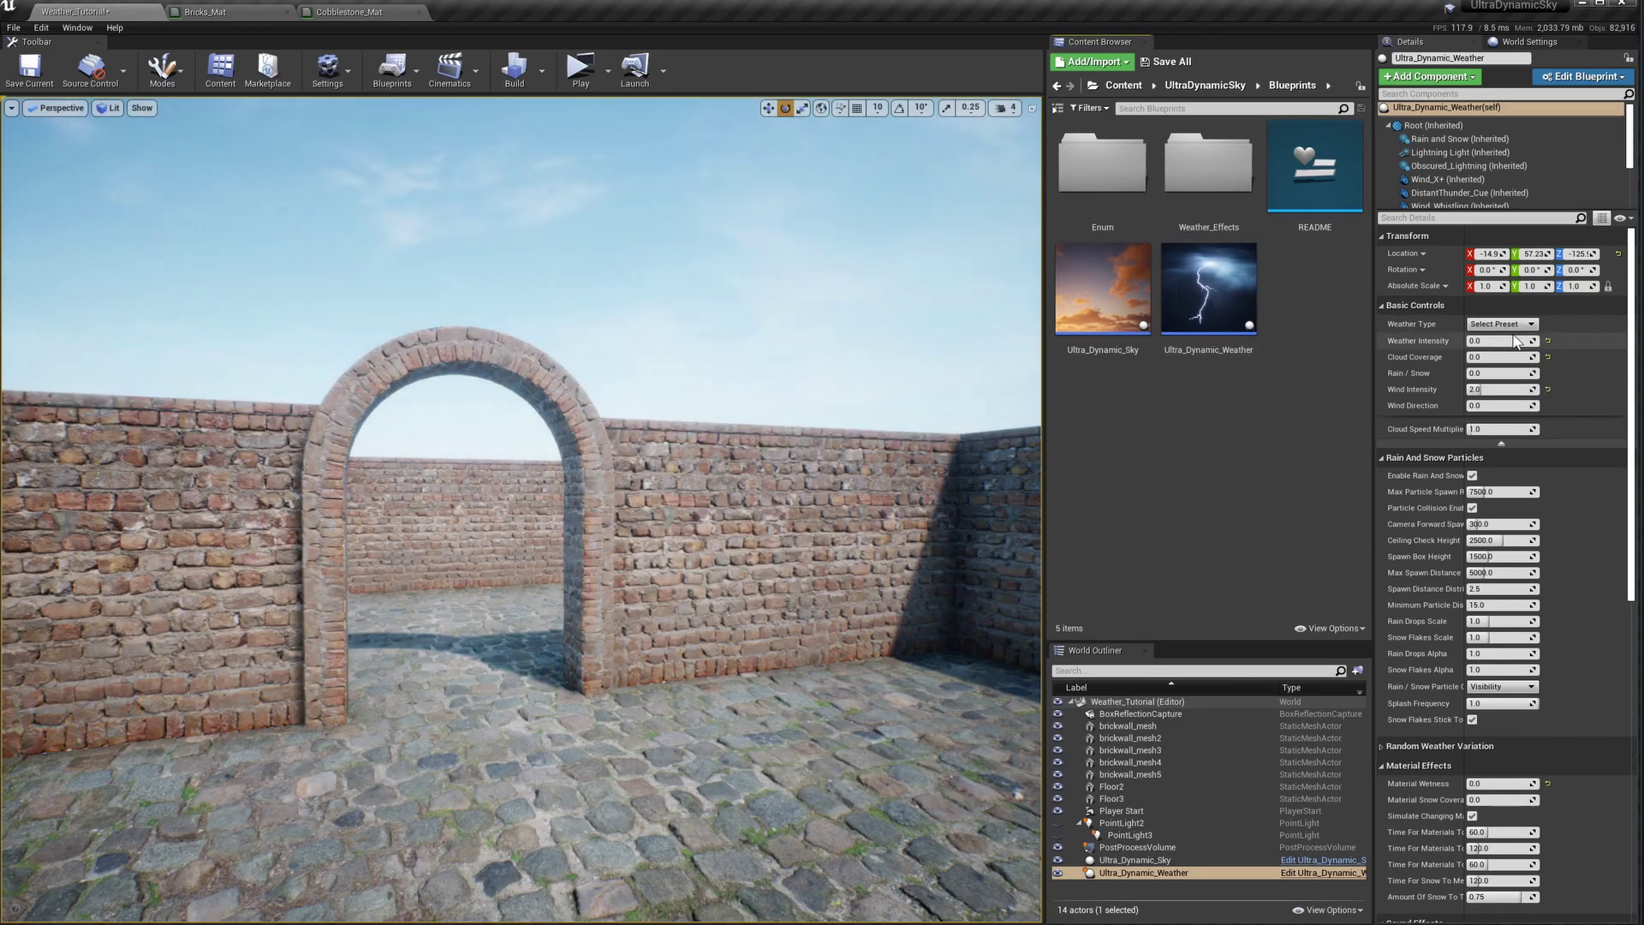
click(1532, 325)
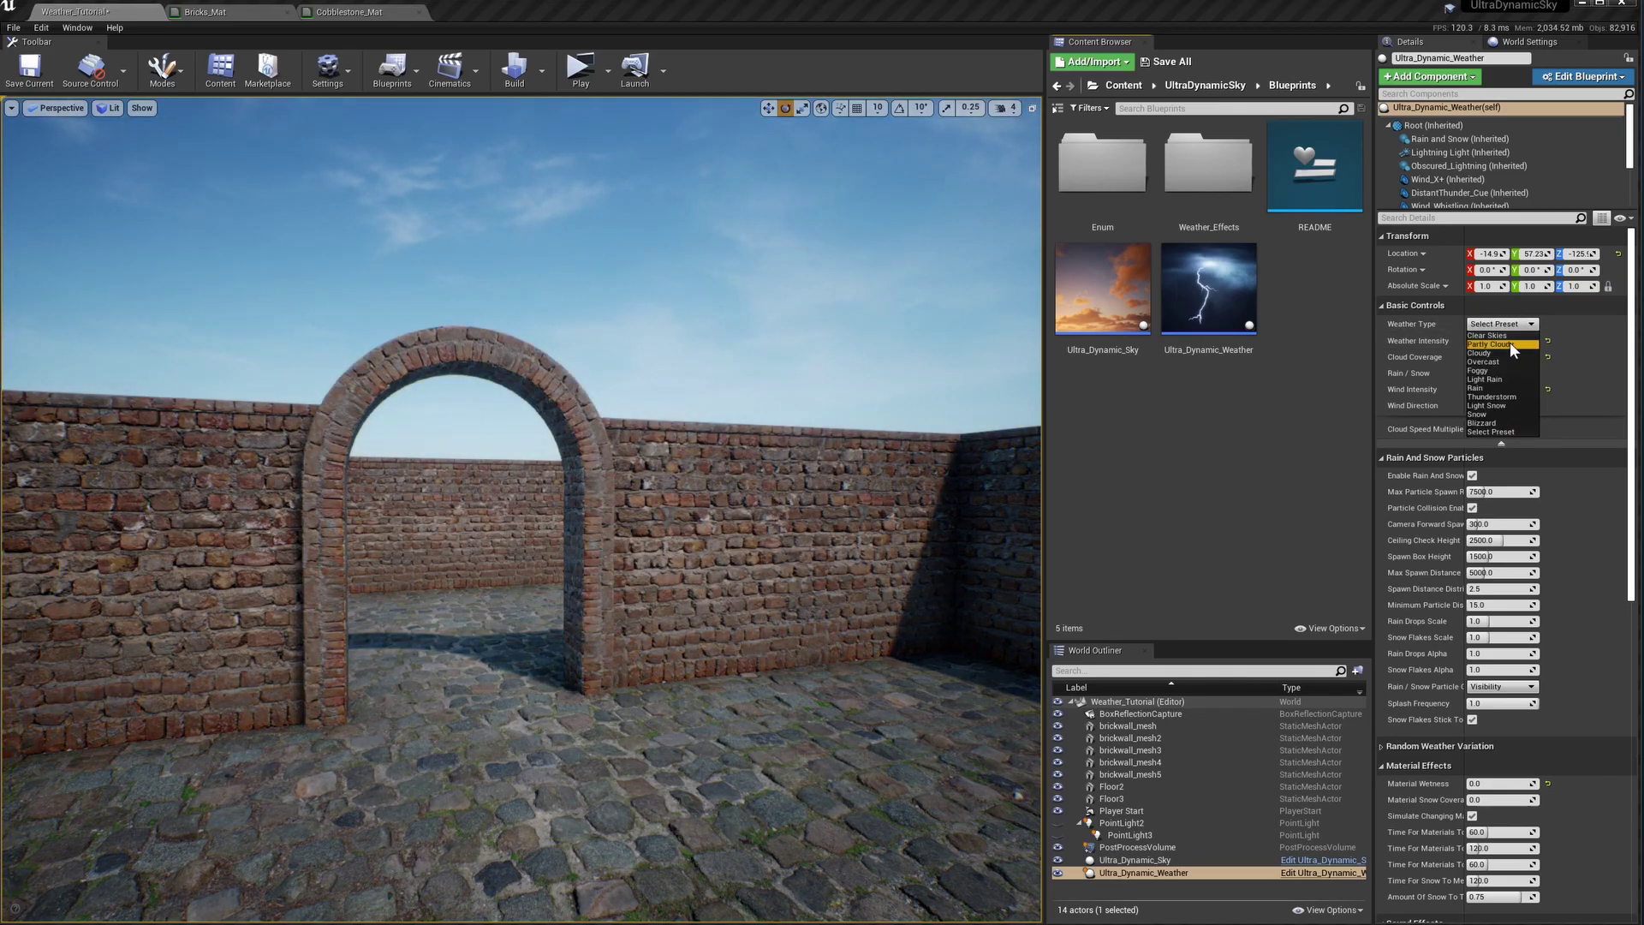
click(1509, 342)
click(1526, 325)
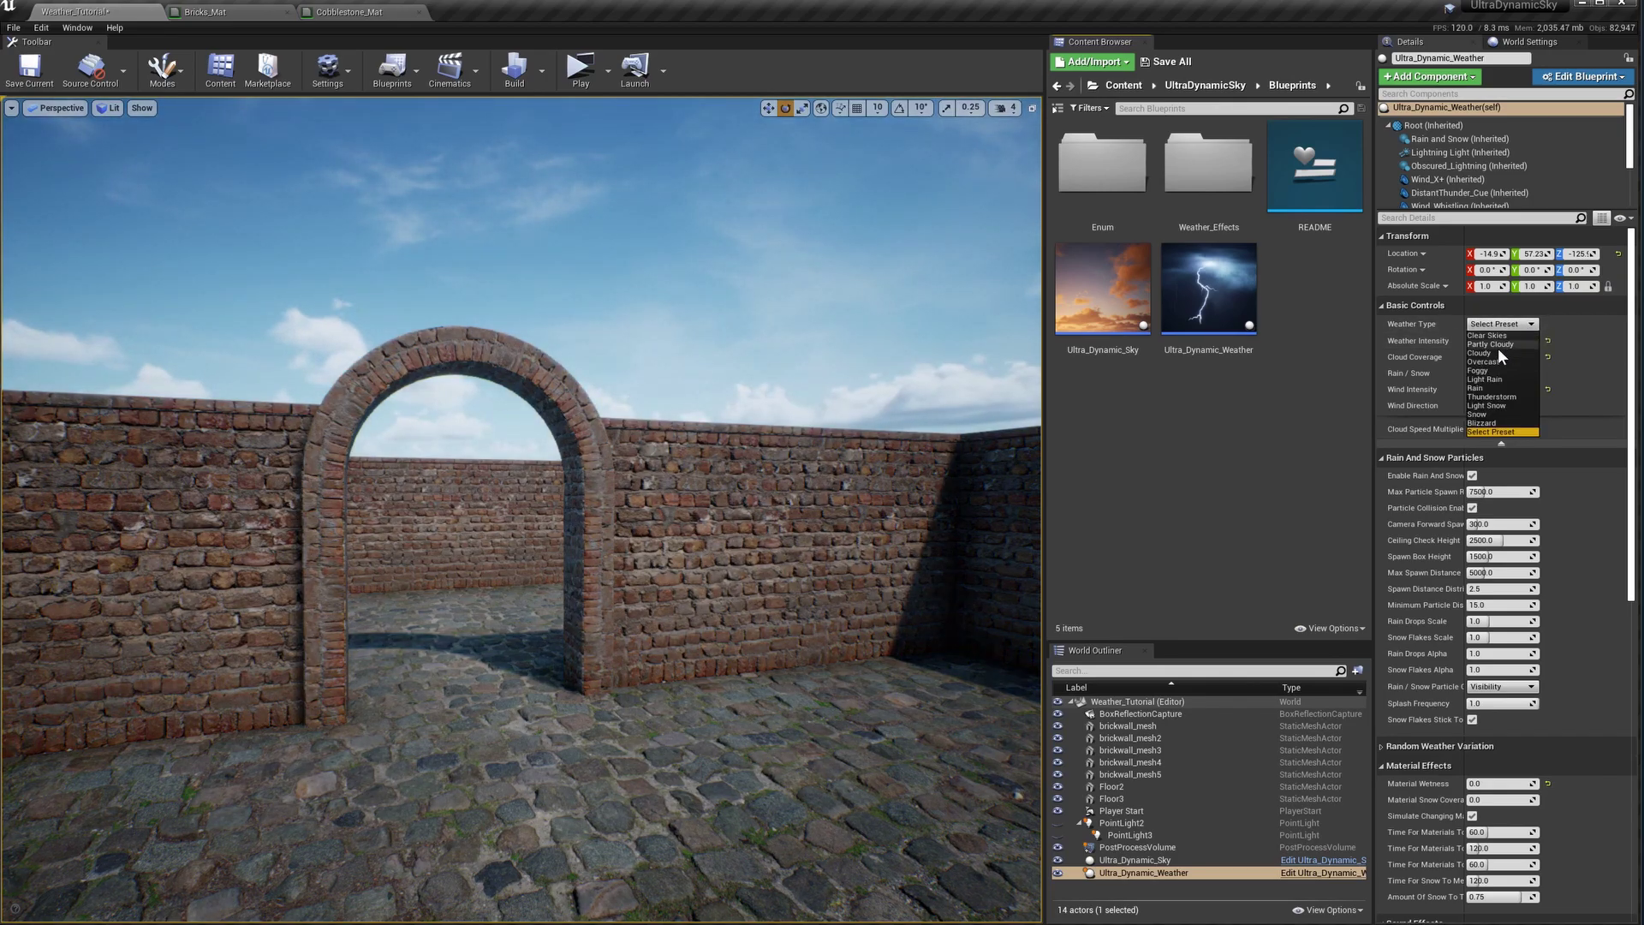
click(1498, 349)
click(1529, 326)
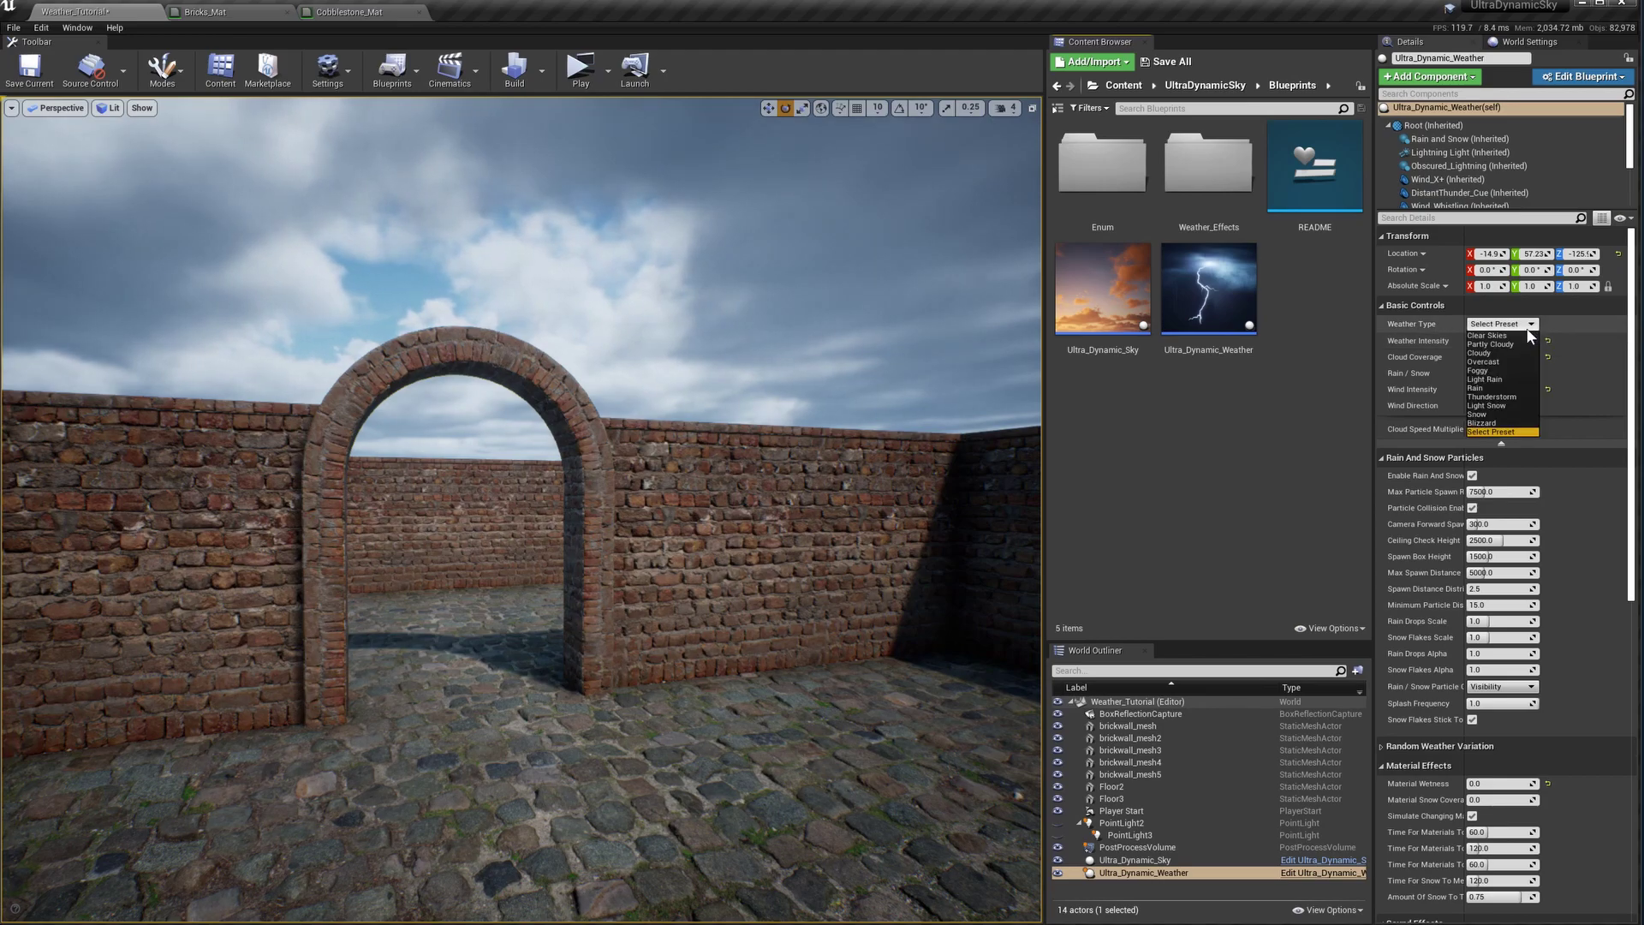
click(1488, 361)
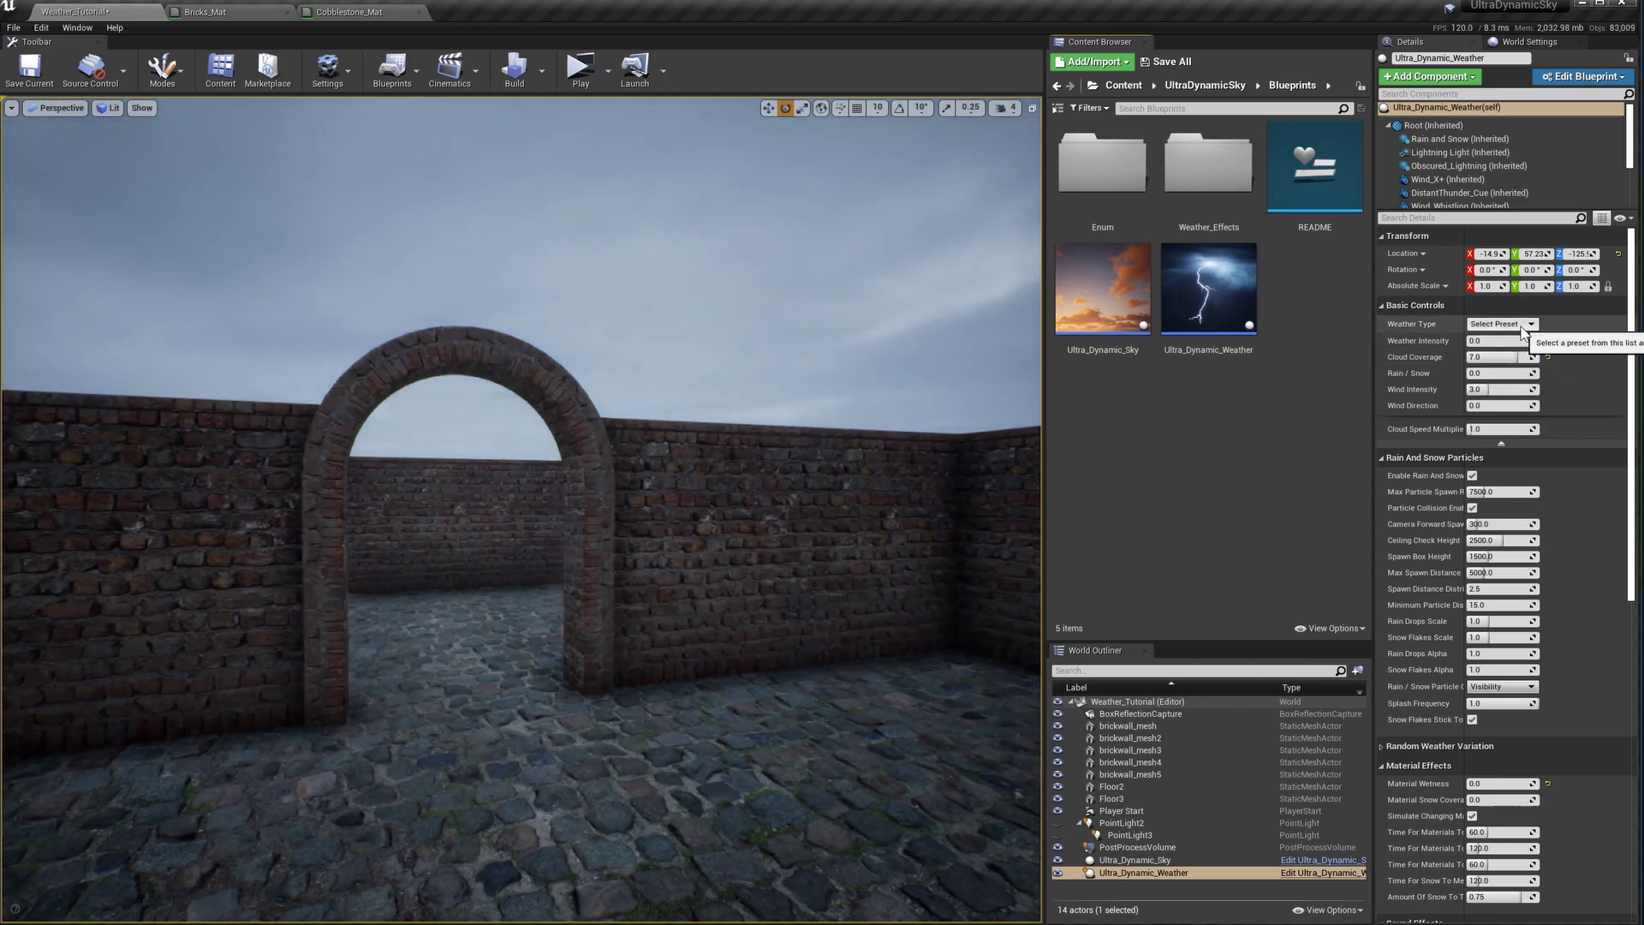
click(1523, 327)
click(1492, 364)
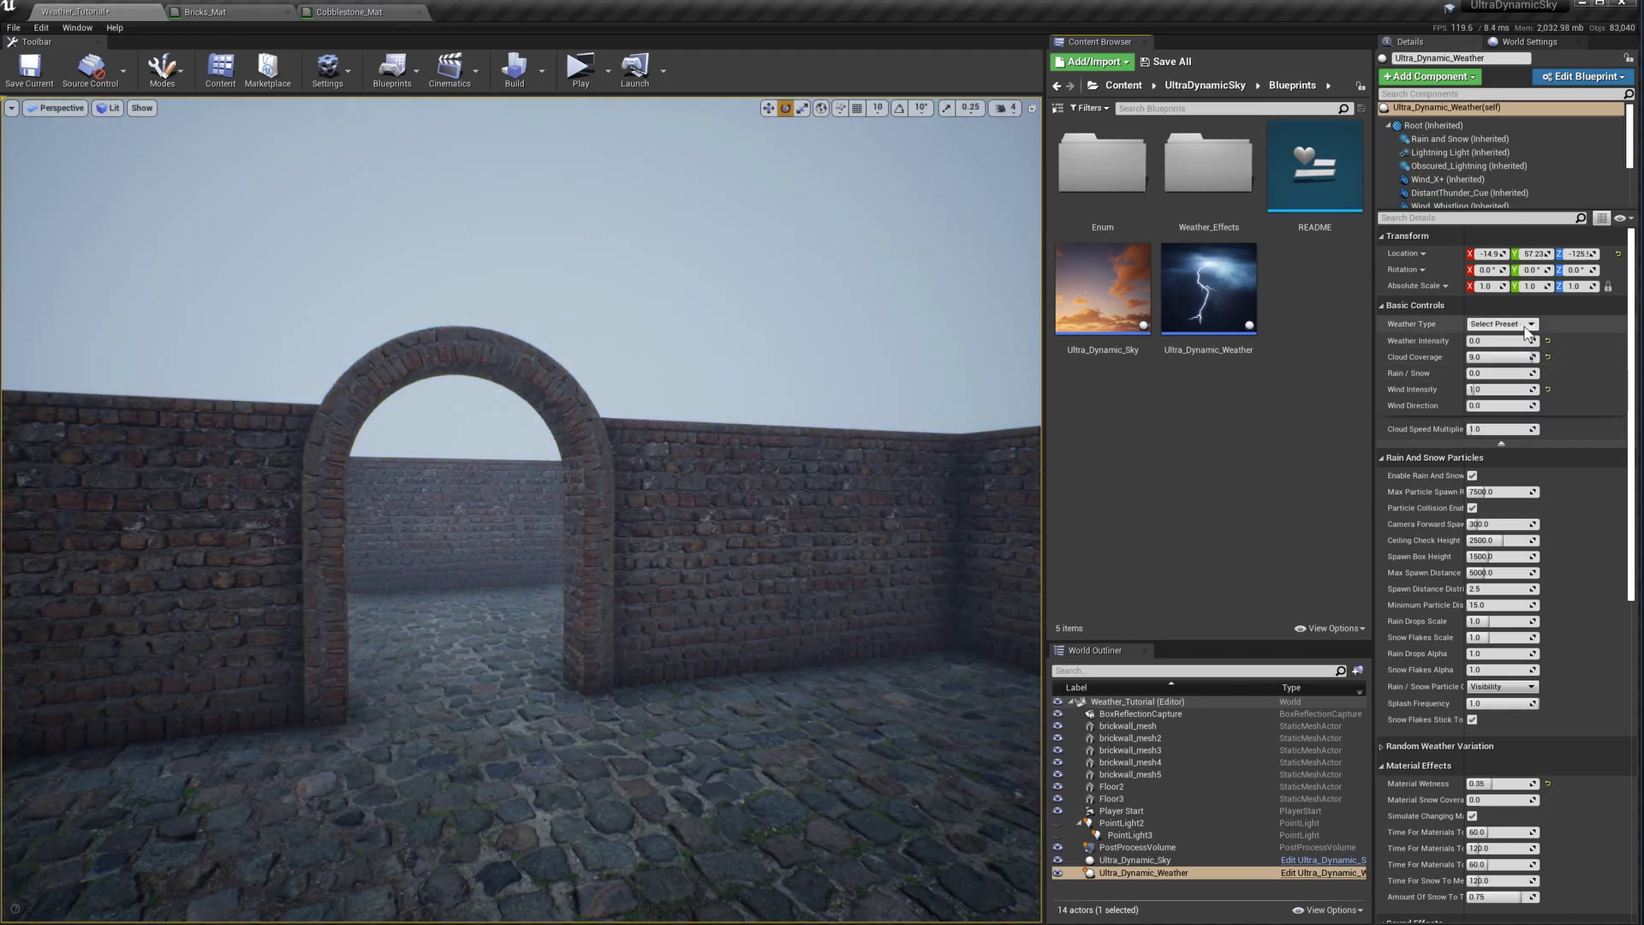
click(1494, 369)
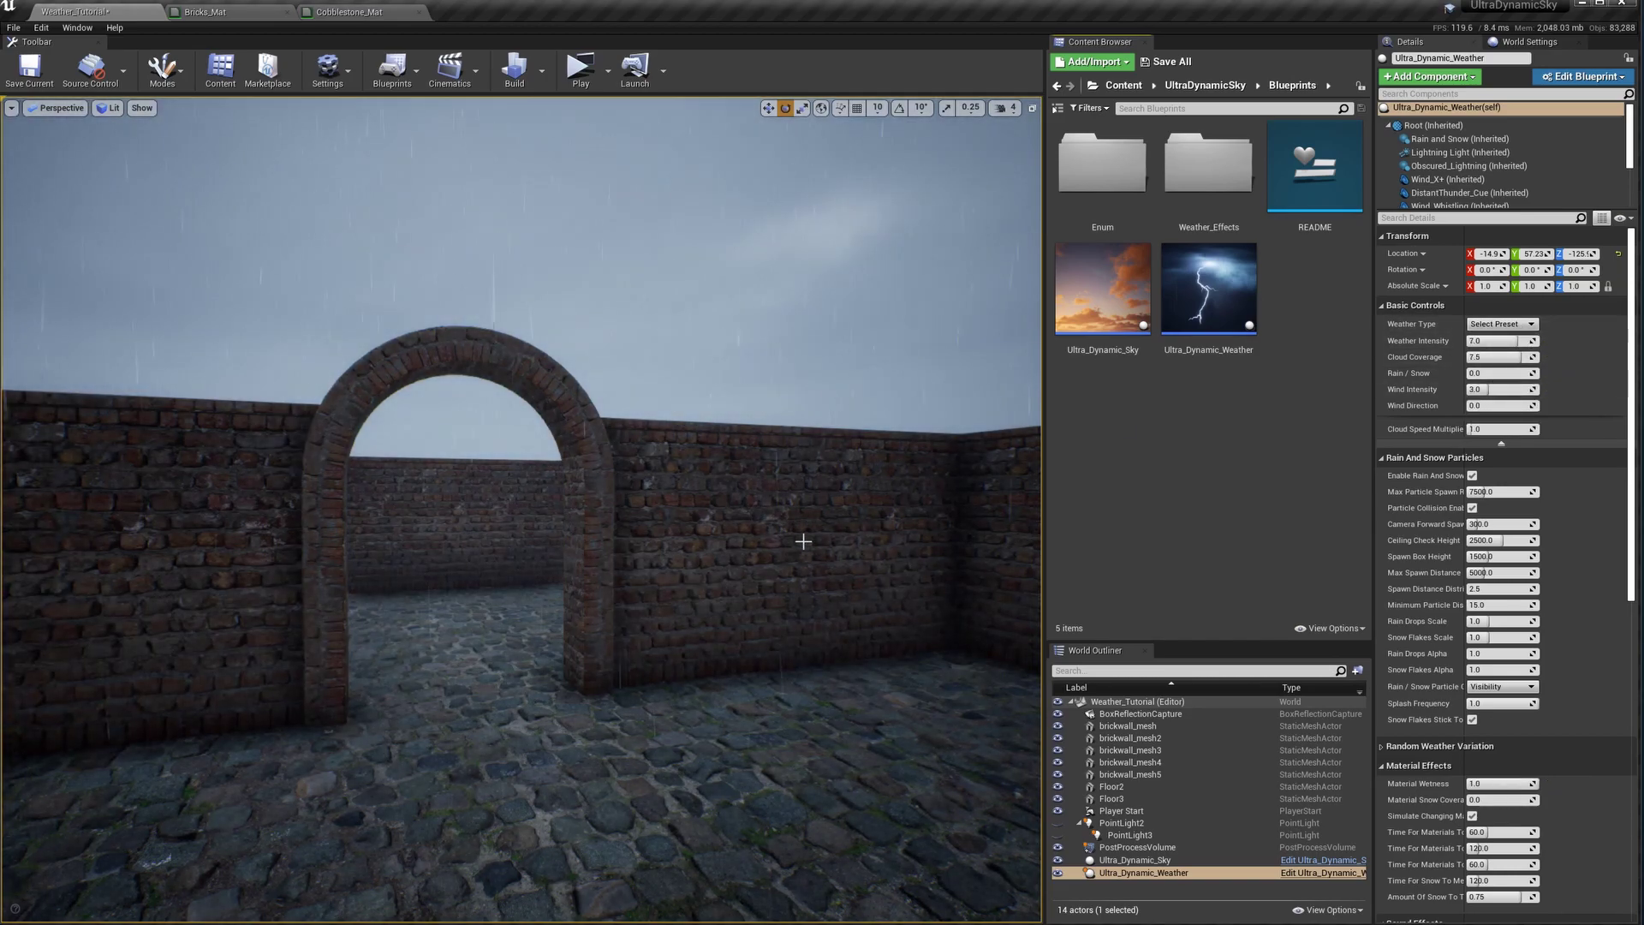
right_drag(812, 555, 755, 507)
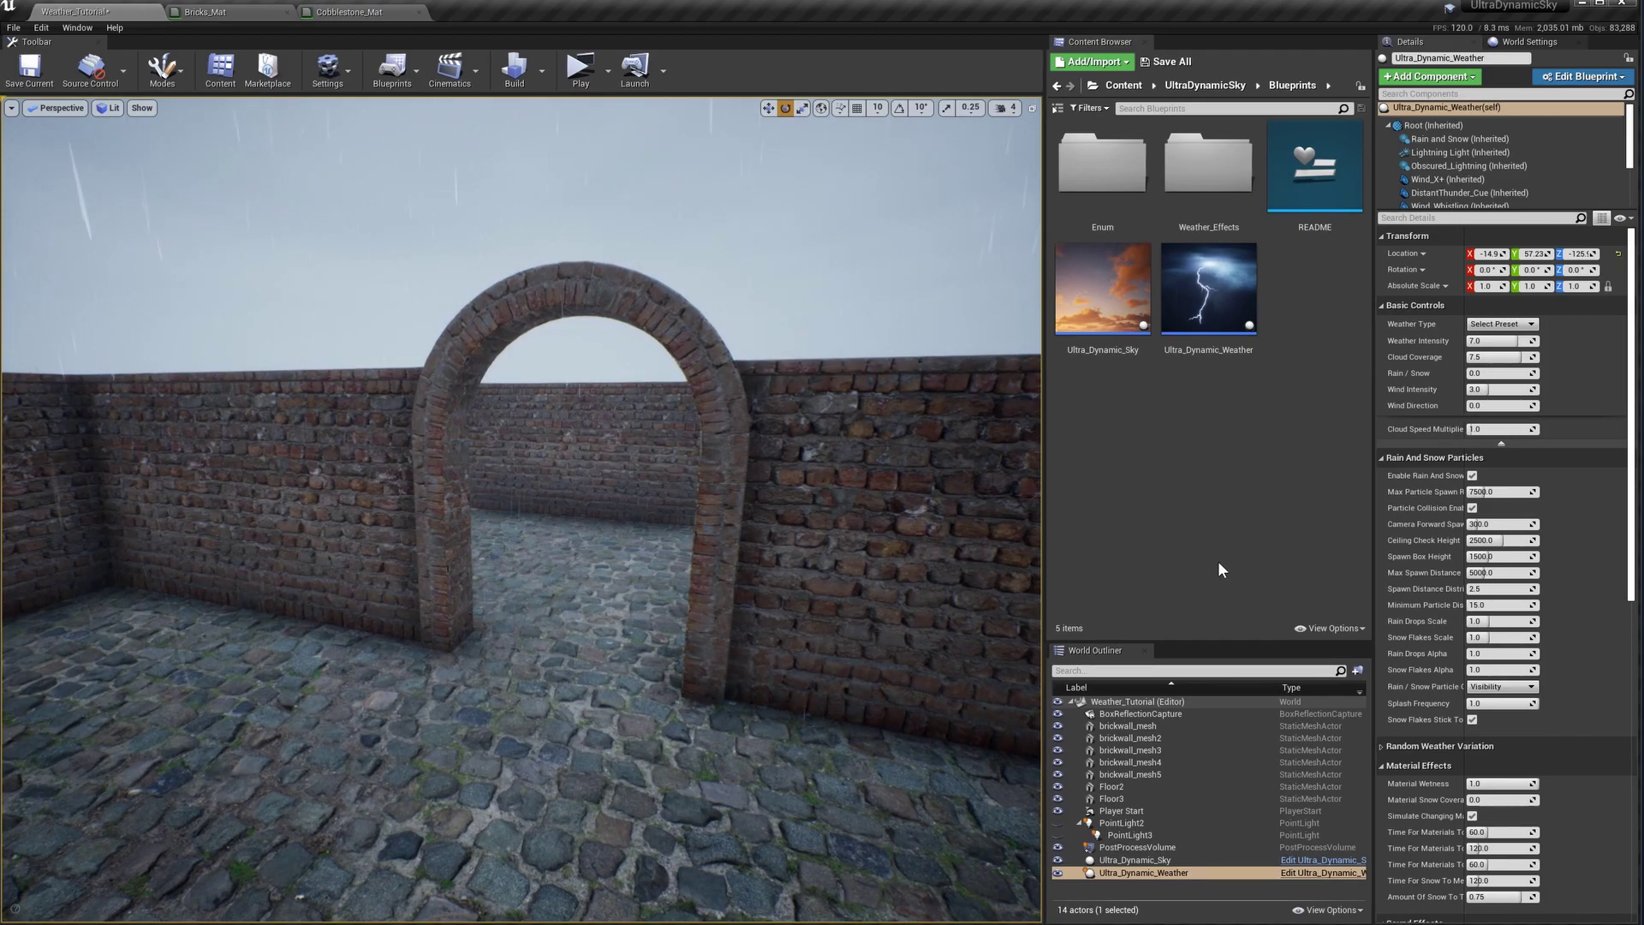
Add a Wet_Weather_Effects node to the Cobblestone_Mat graph, lined up with the texture samples.
click(362, 15)
right_drag(1241, 484, 1189, 502)
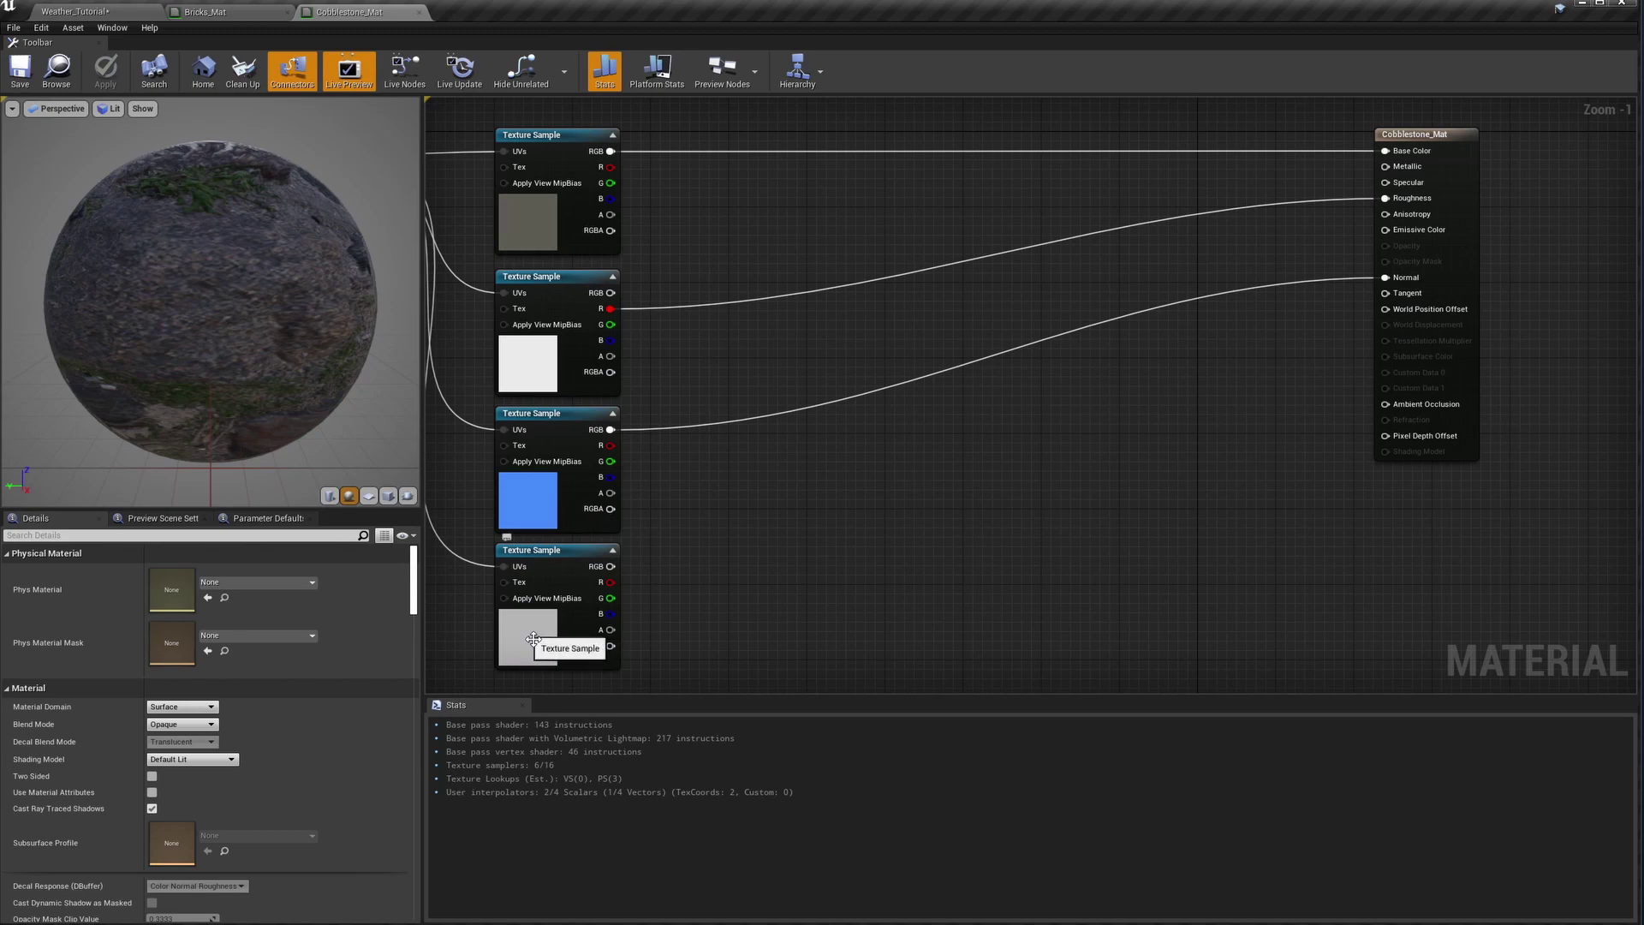
right_click(963, 442)
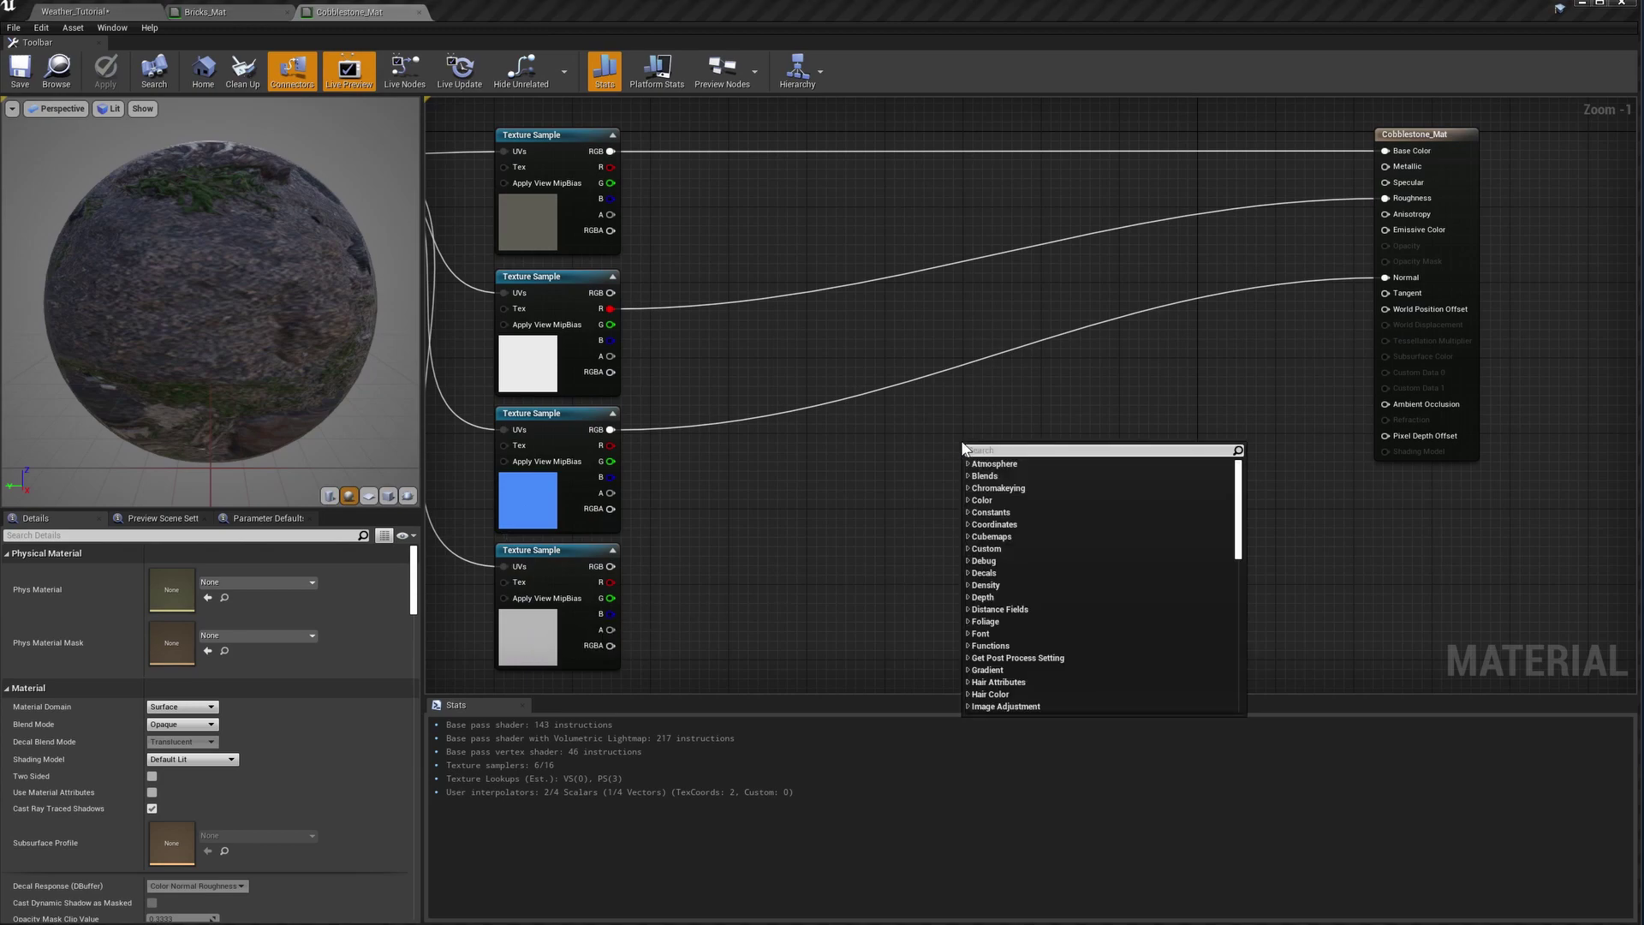
text(wea)
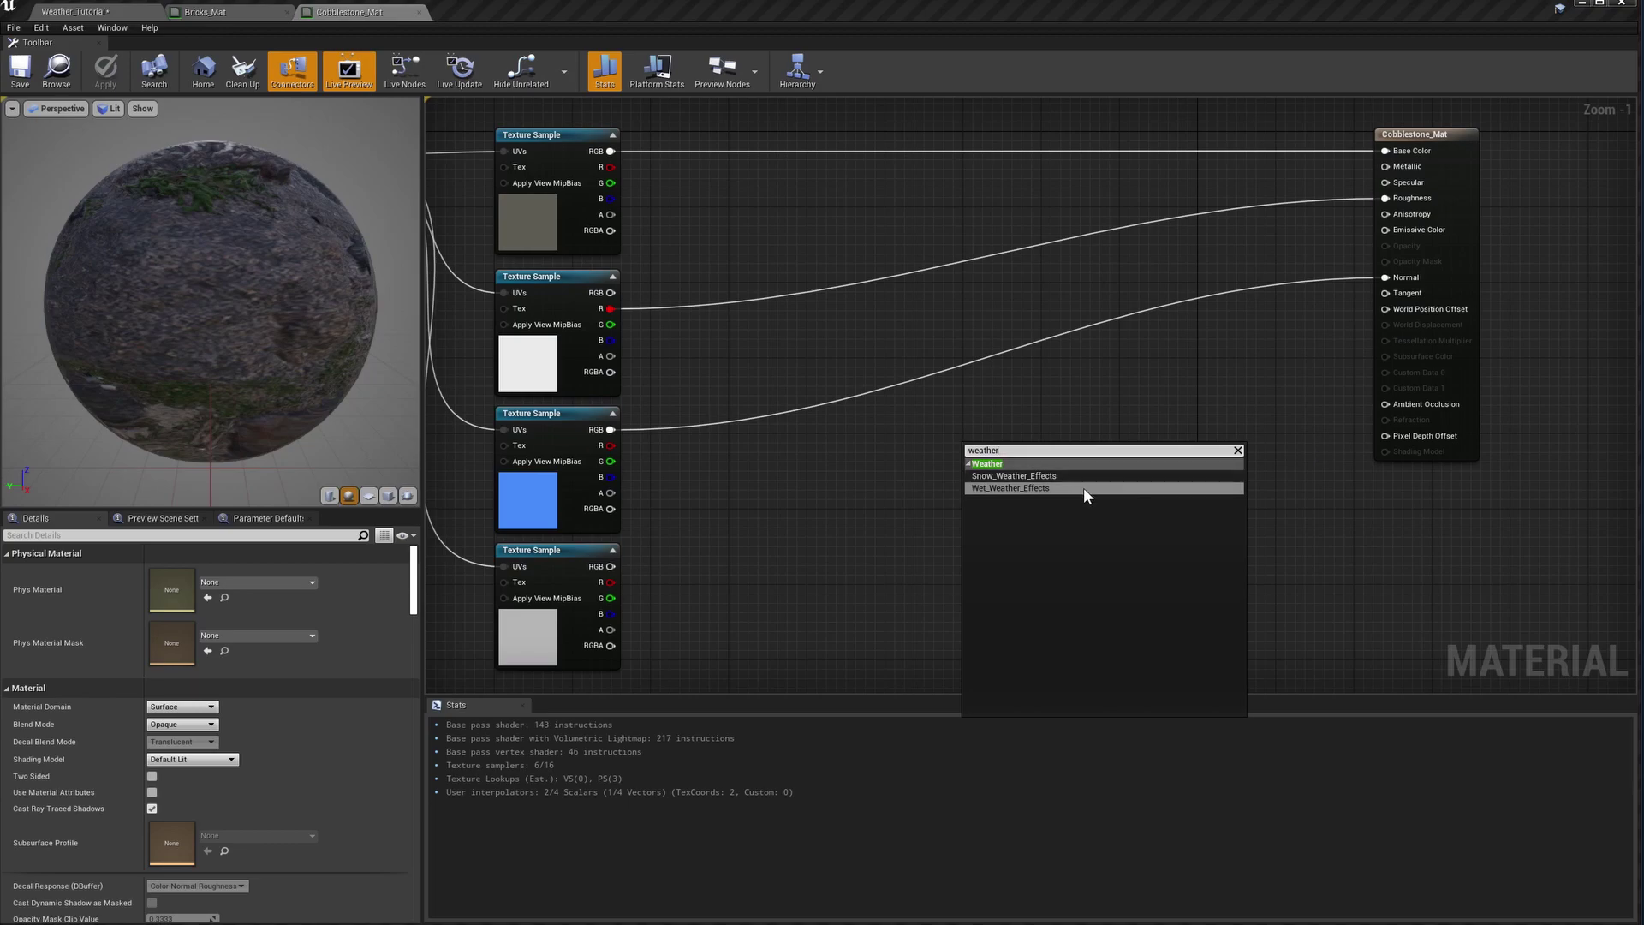
text(ther)
click(1034, 488)
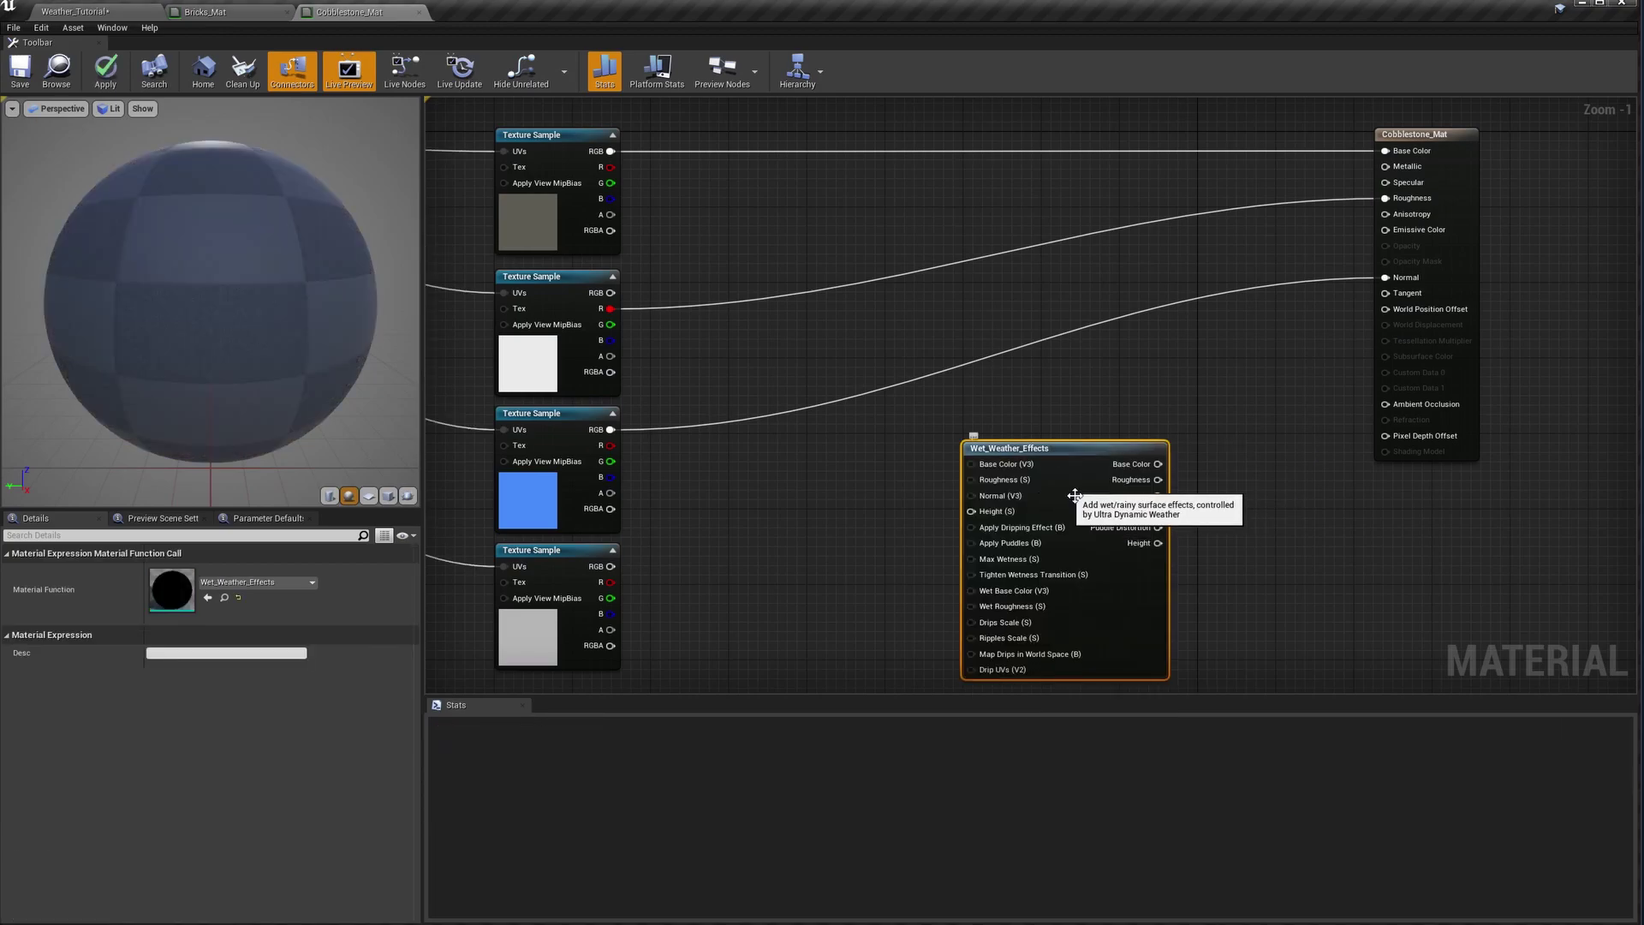
drag(1071, 488, 972, 175)
click(784, 226)
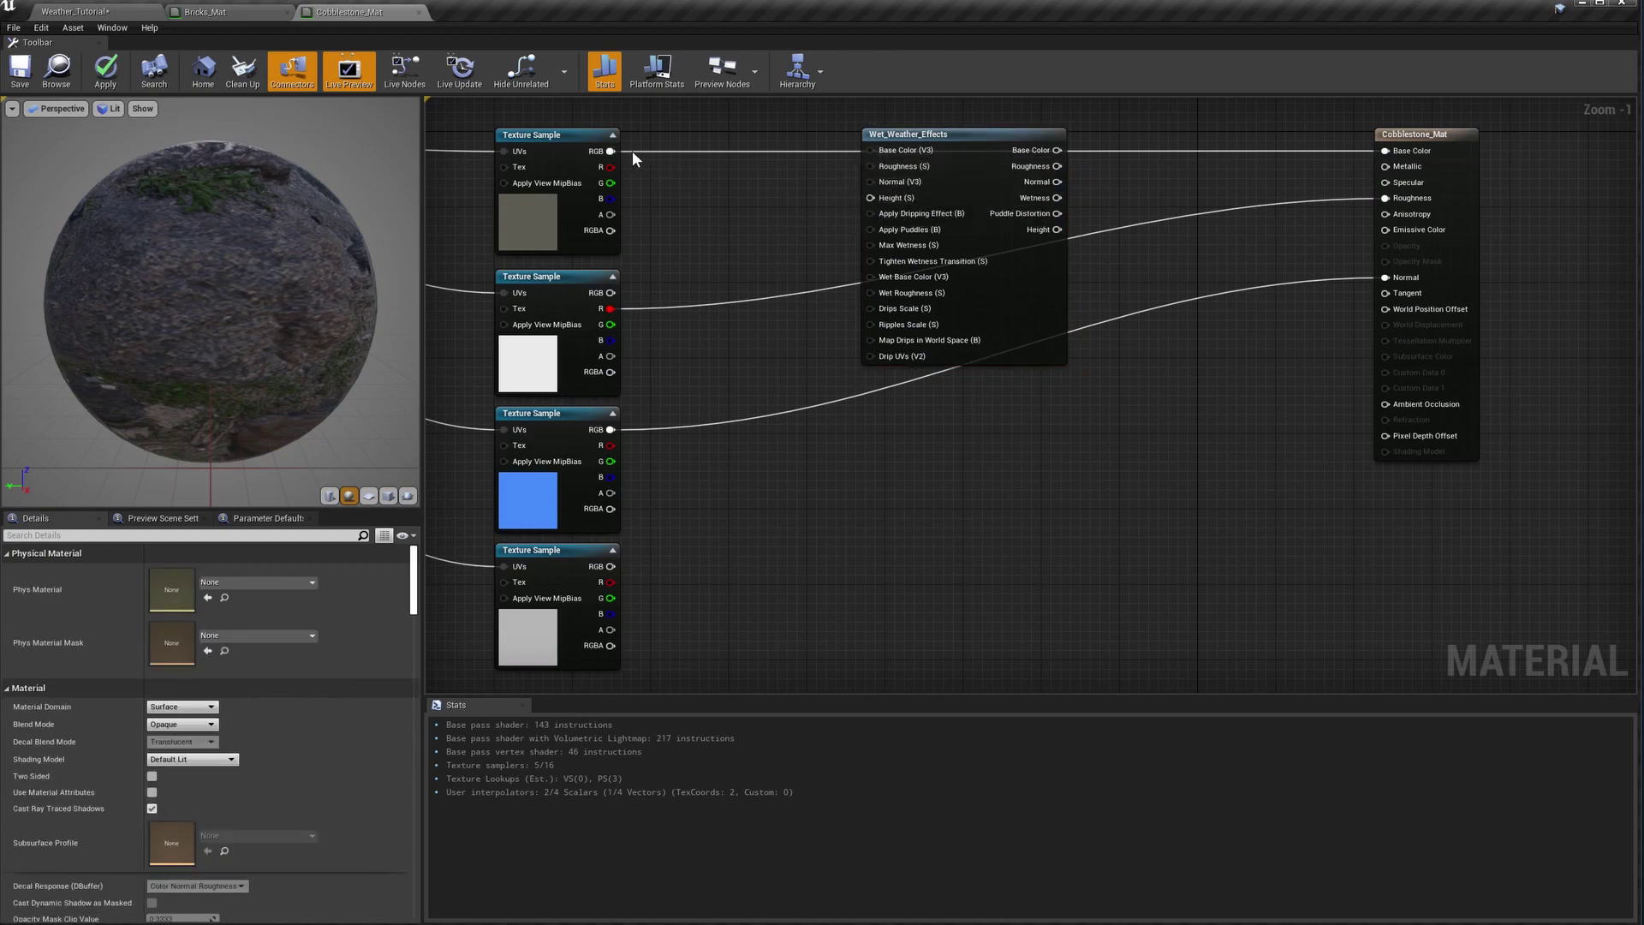
Feed the colour, roughness, normal and height textures into the Wet_Weather_Effects inputs.
drag(611, 152, 870, 151)
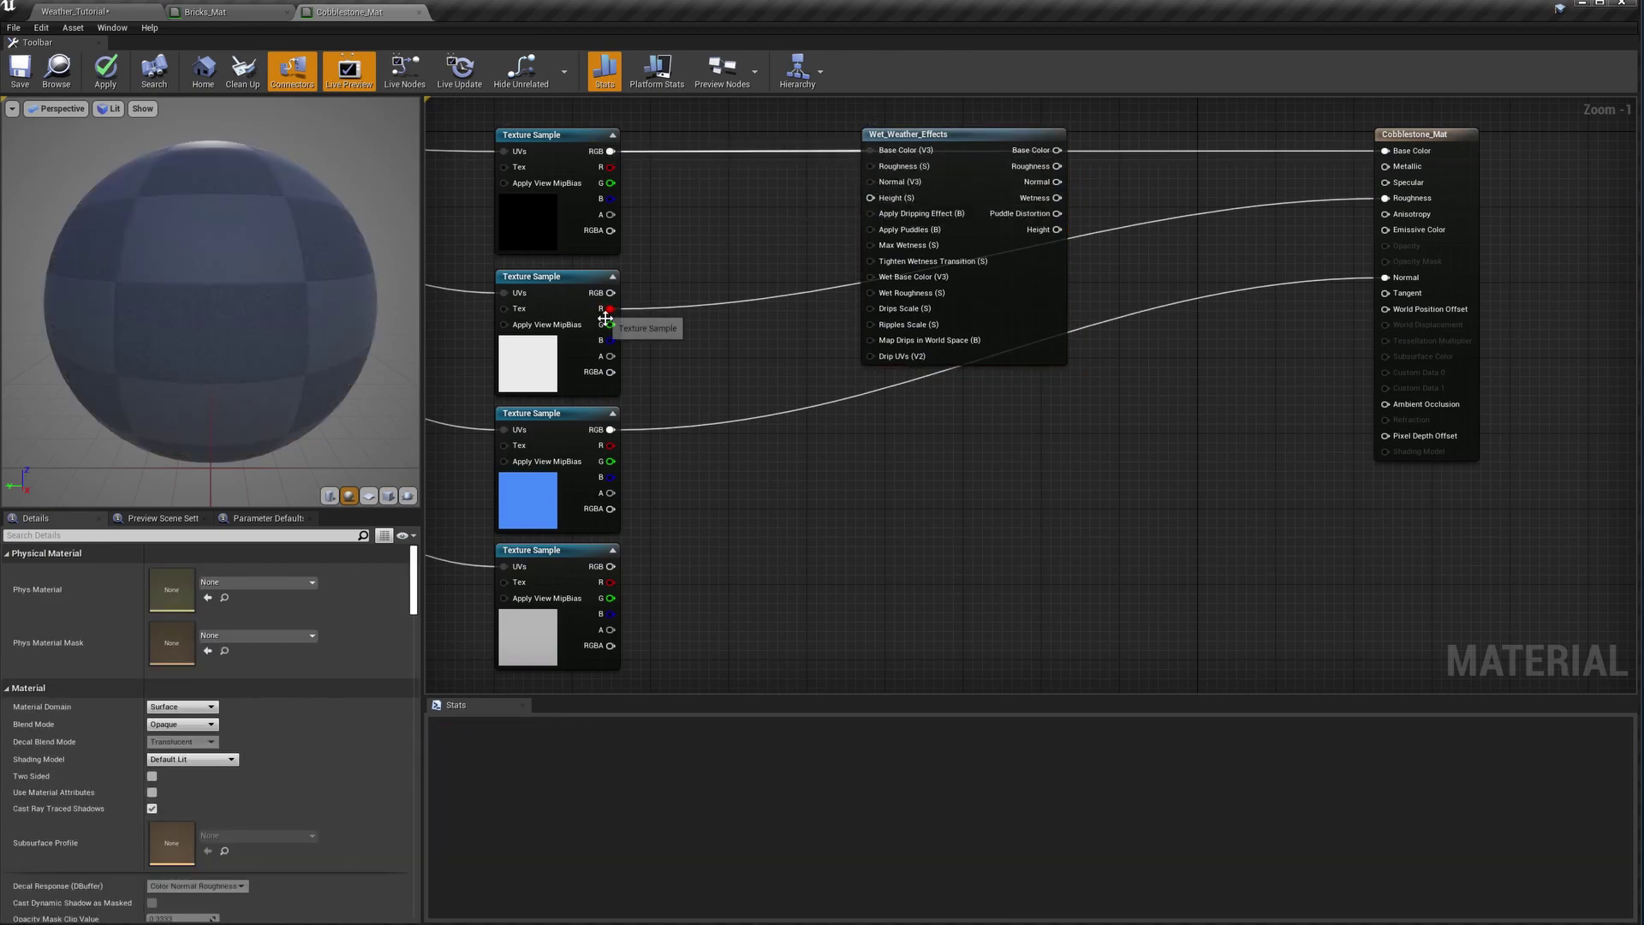
drag(609, 309, 871, 166)
drag(611, 429, 634, 430)
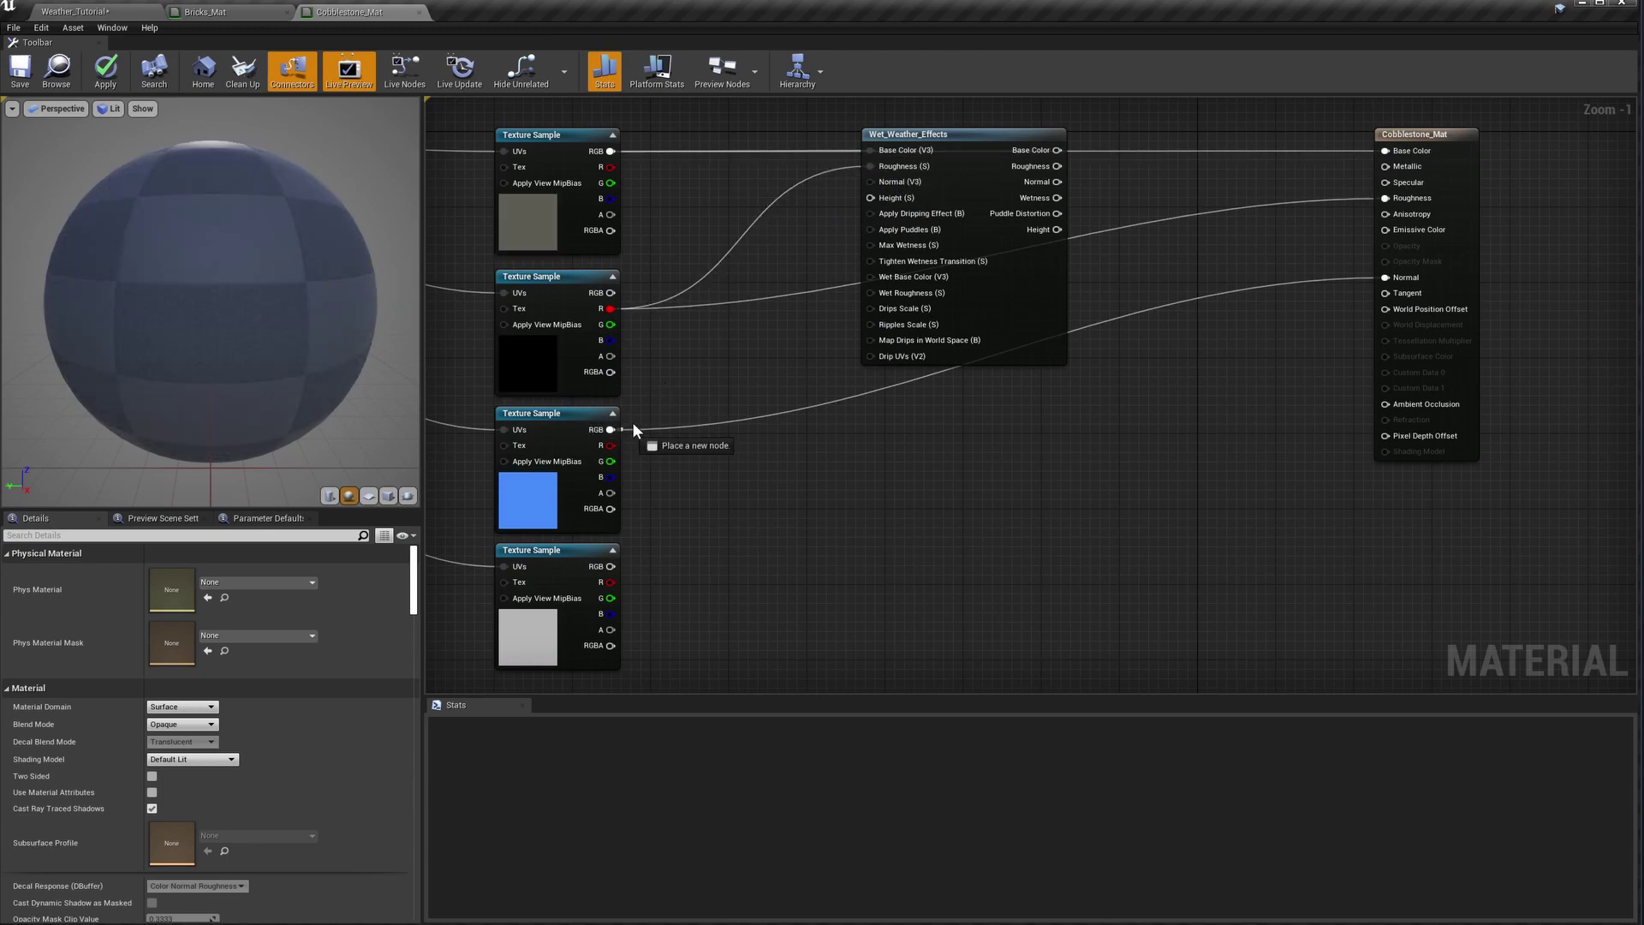
drag(843, 190, 871, 181)
drag(610, 583, 871, 197)
Connect the wet Base Color, Roughness and Normal outputs to the material node.
drag(1057, 149, 1387, 199)
drag(1057, 181, 1250, 233)
drag(1397, 280, 1396, 279)
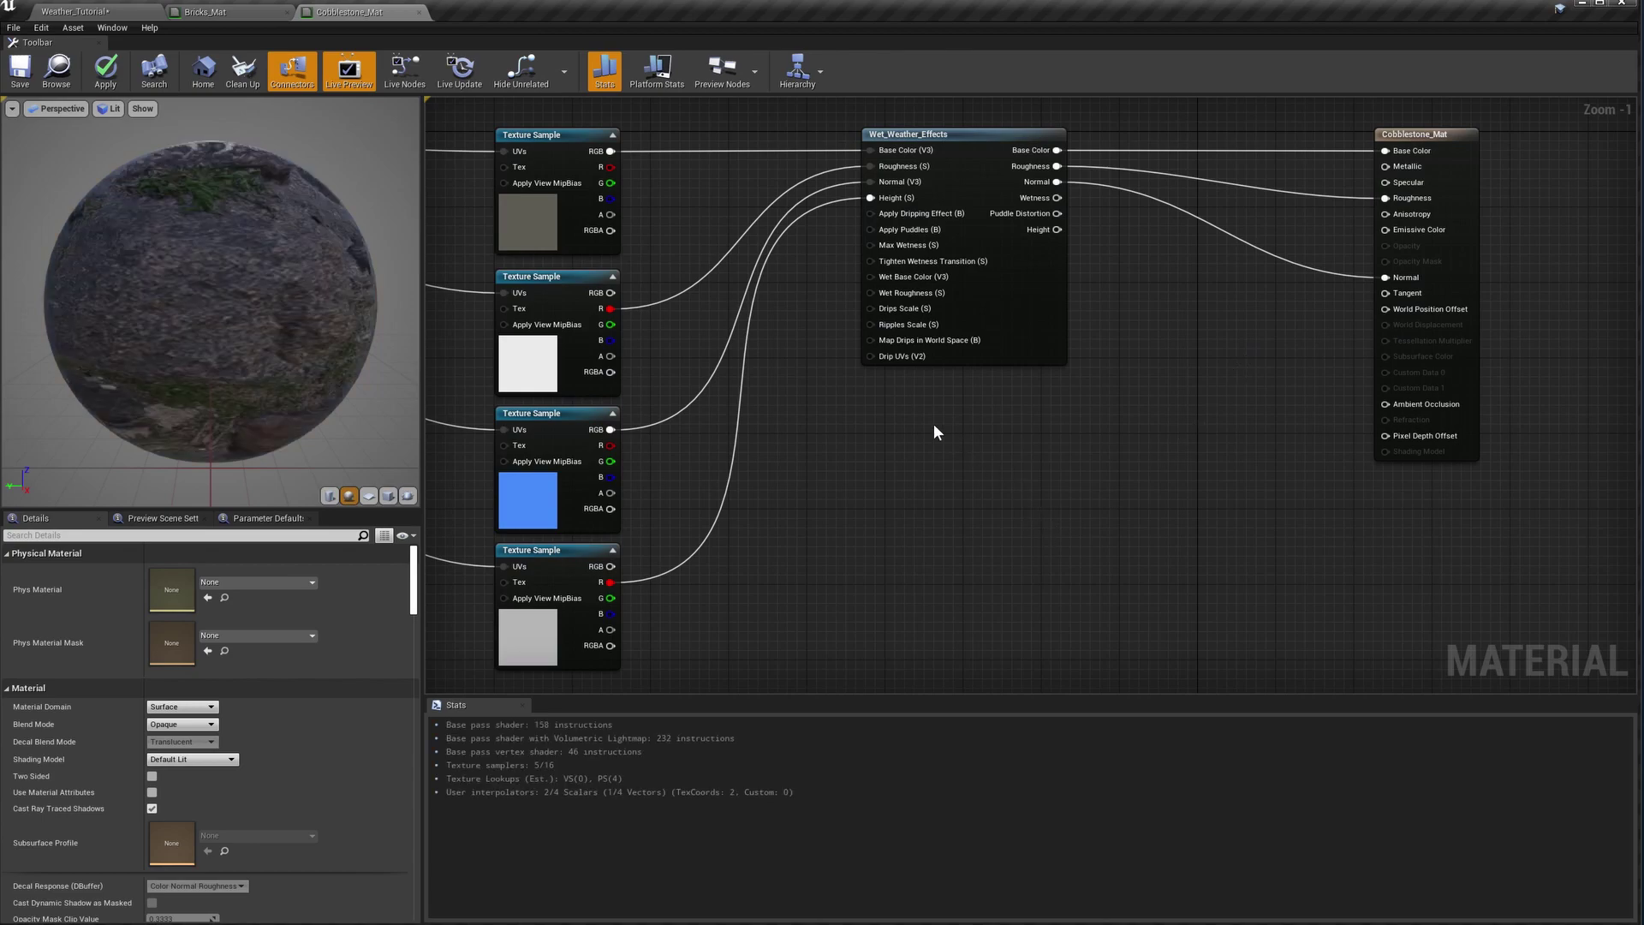
Add a Static Bool set to true and wire it into Apply Puddles.
right_click(840, 427)
text(static bool)
key(Return)
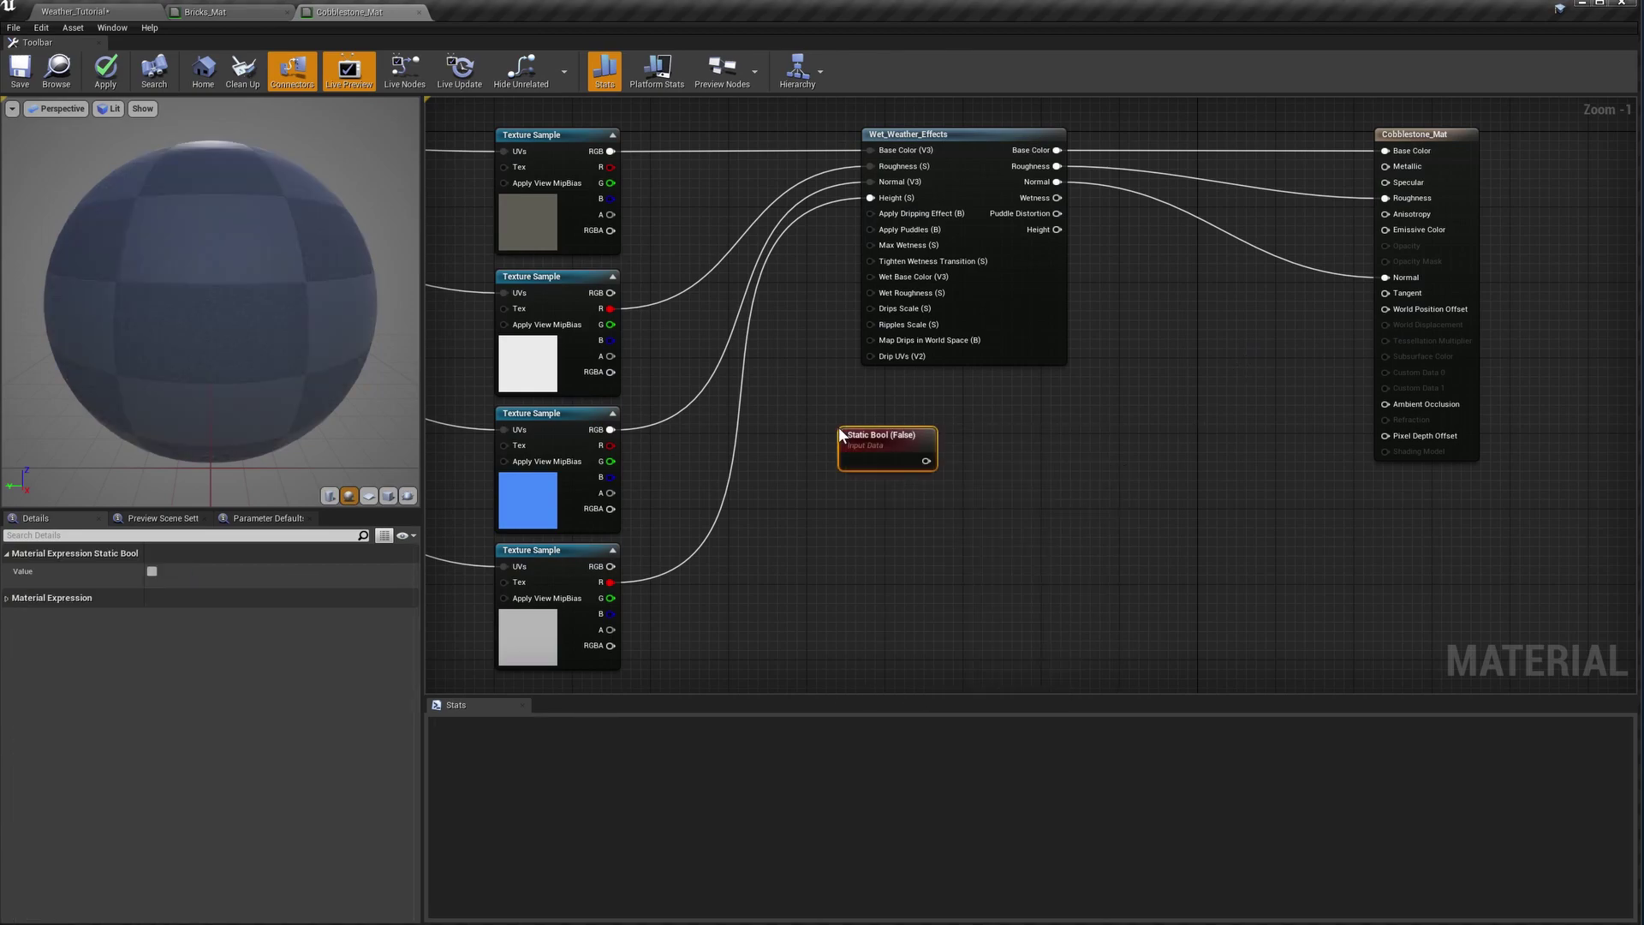
click(151, 571)
drag(882, 437, 824, 298)
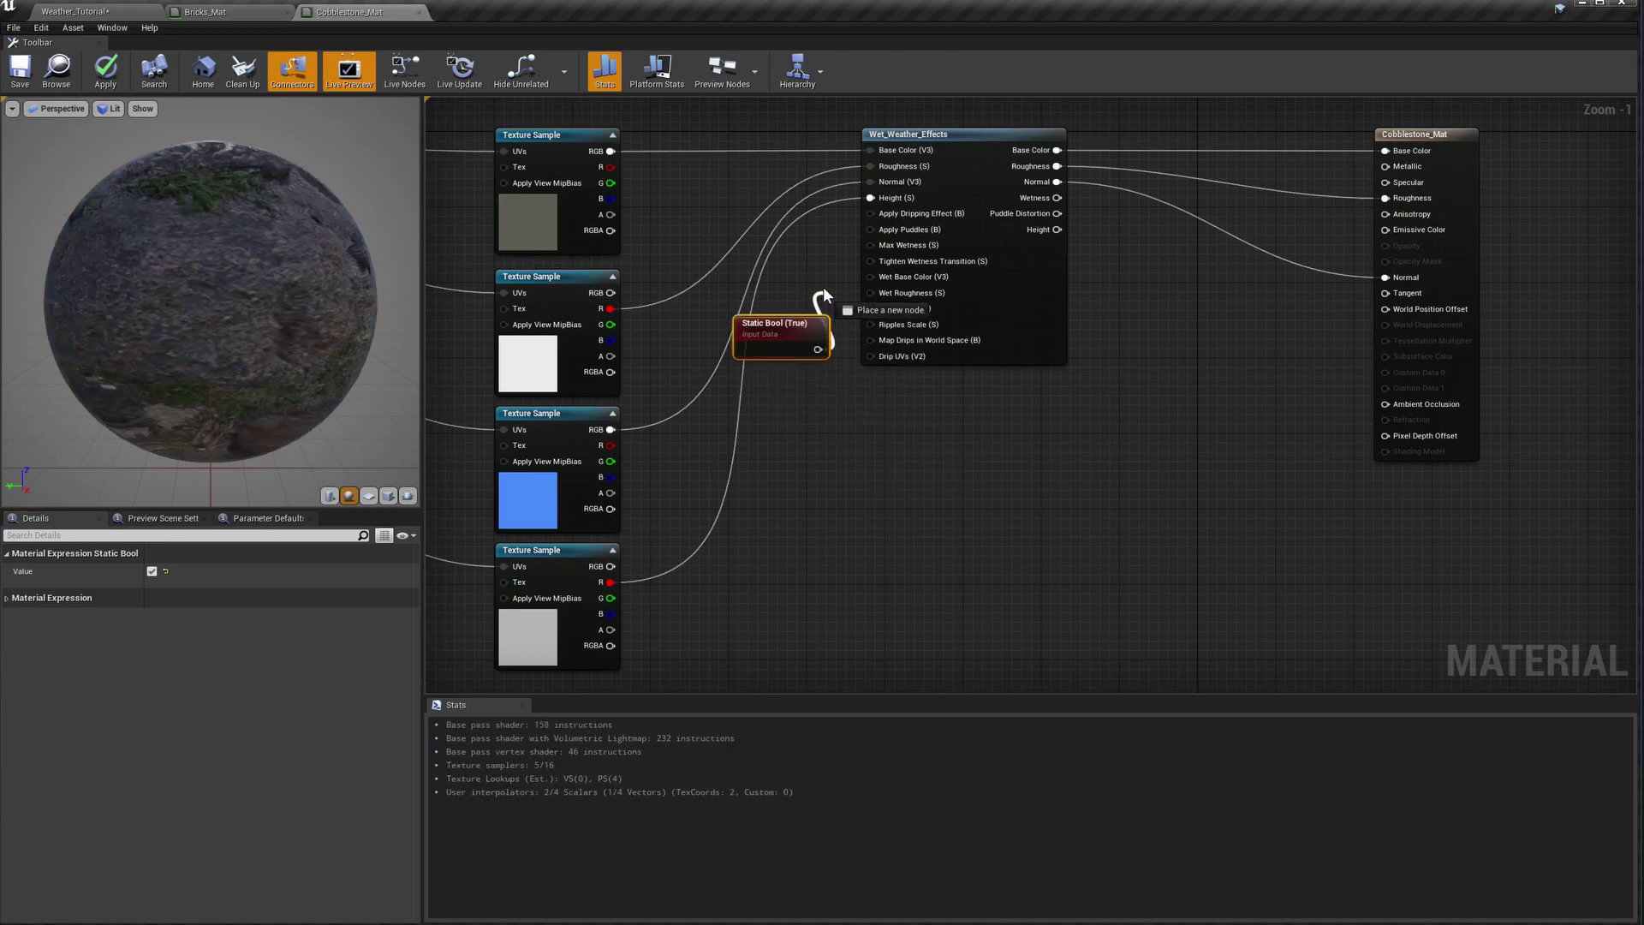
drag(863, 230, 870, 229)
Apply the Cobblestone_Mat changes and return to the Weather_Tutorial level.
click(697, 360)
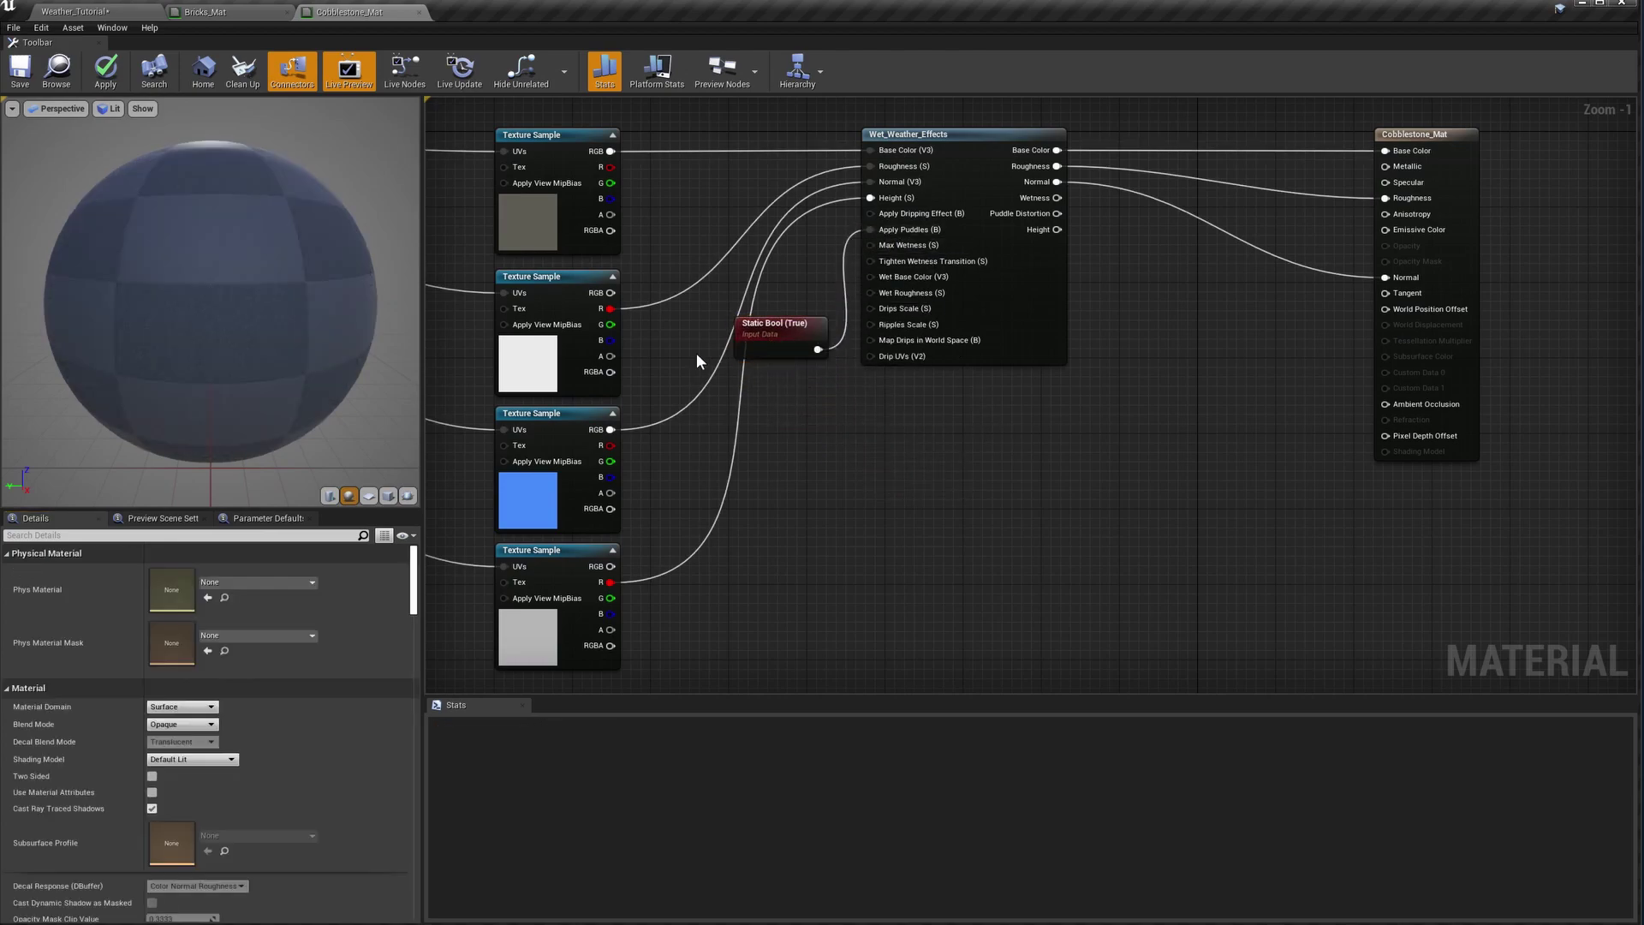
click(19, 69)
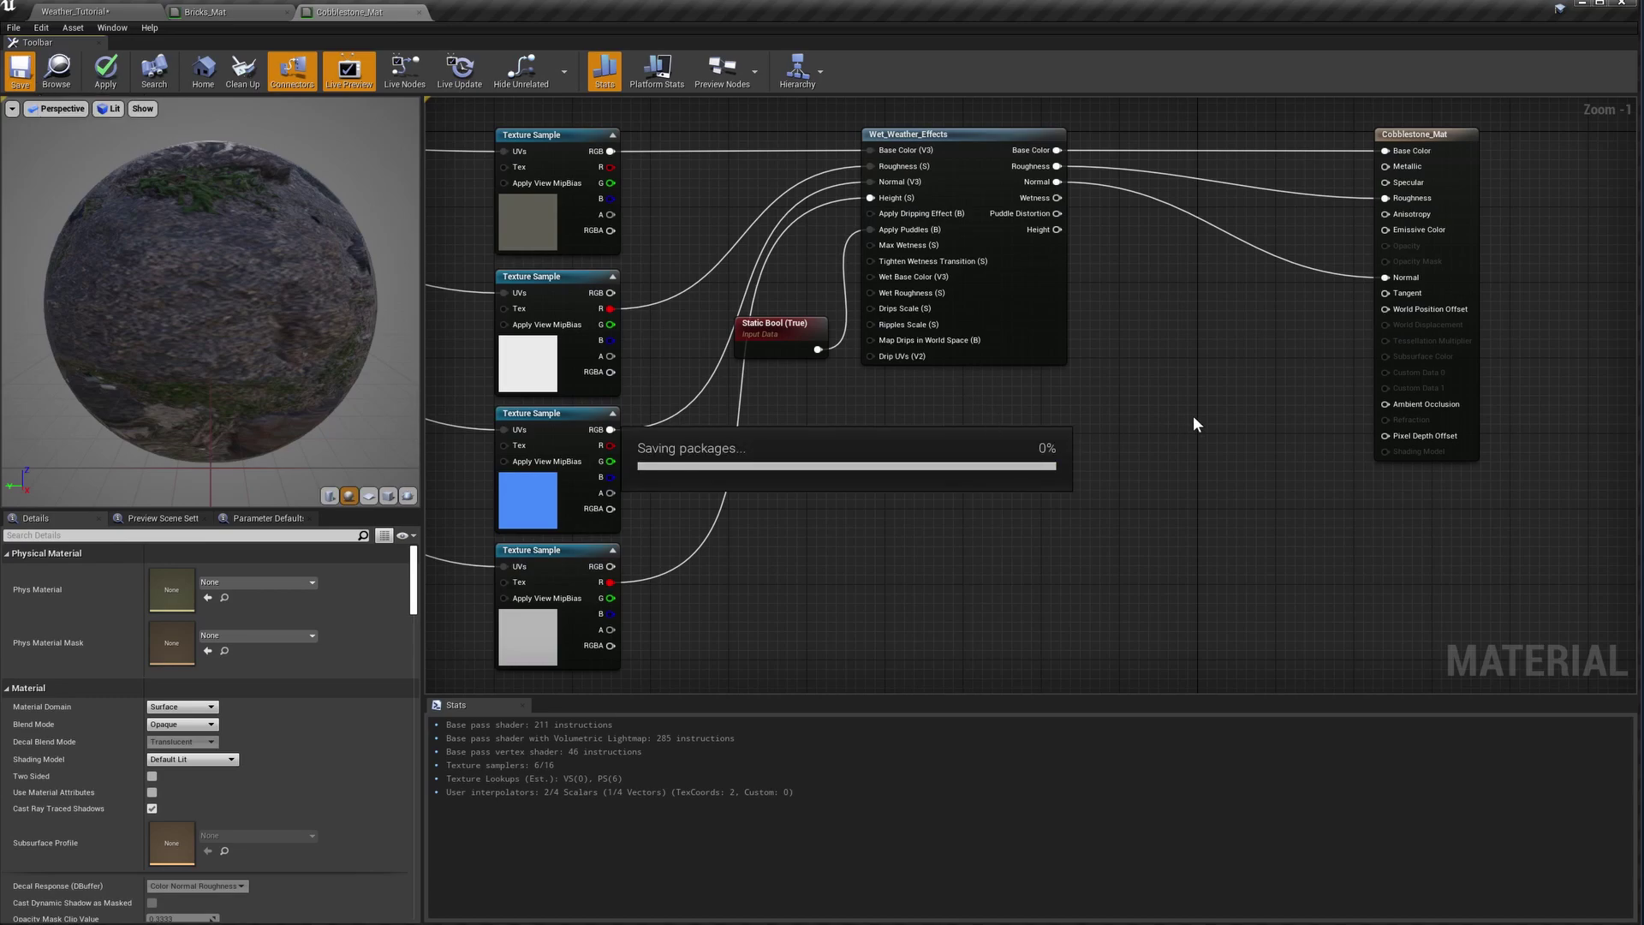
click(75, 11)
Turn on PointLight2 to light the wet cobblestone floor beyond the arch.
right_drag(615, 558, 615, 651)
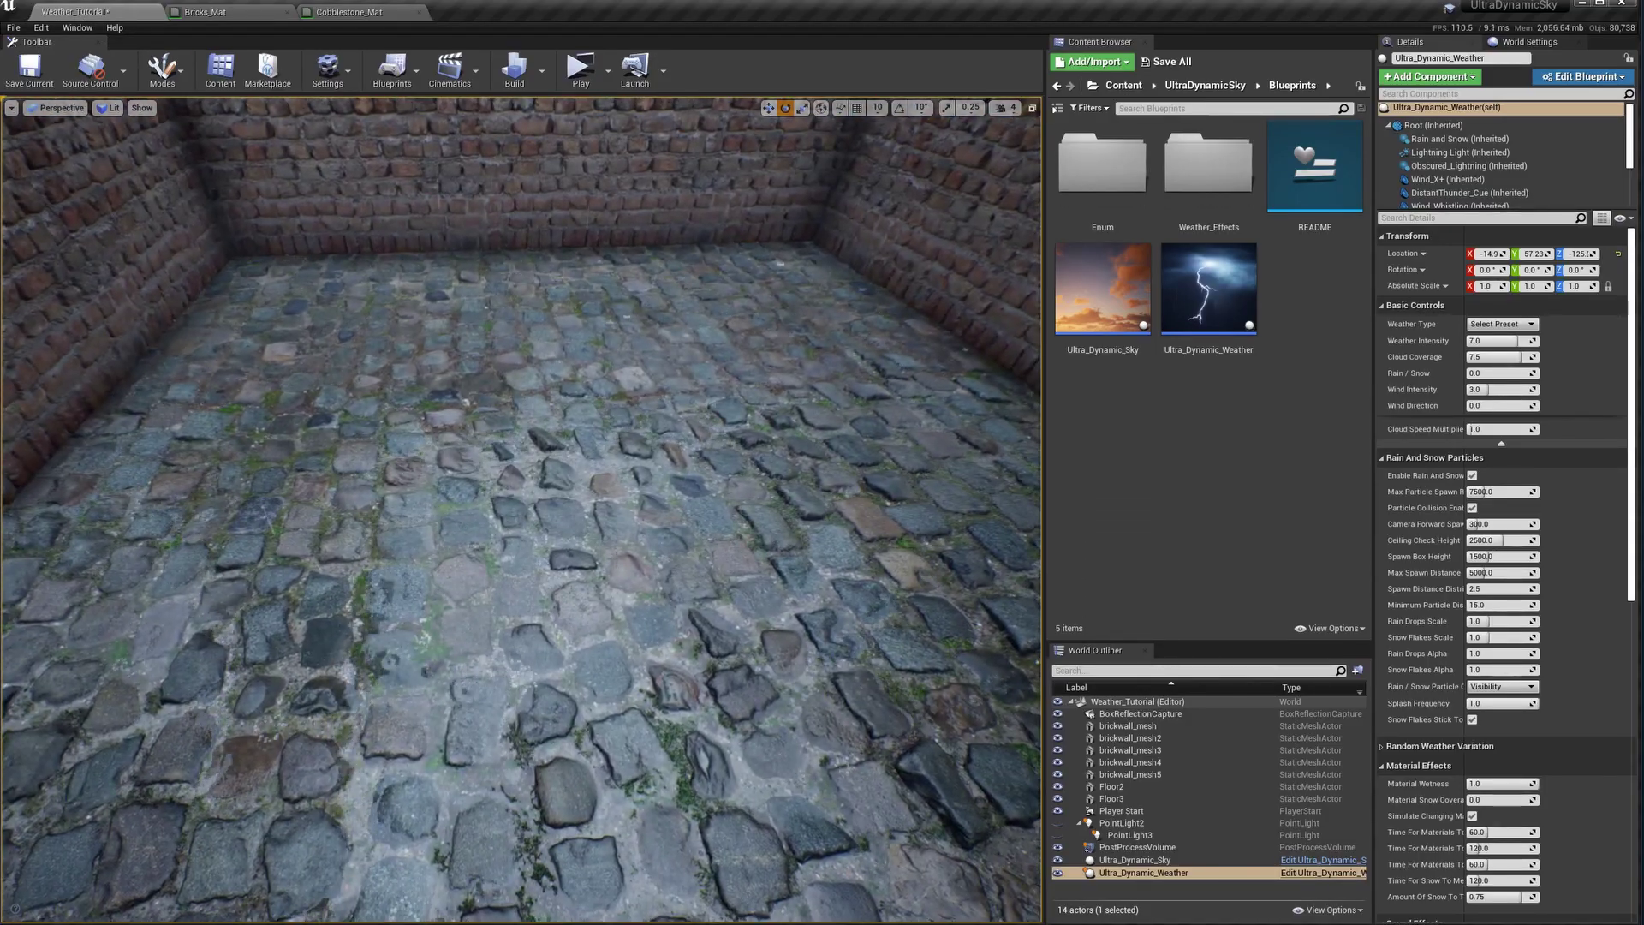
click(1058, 829)
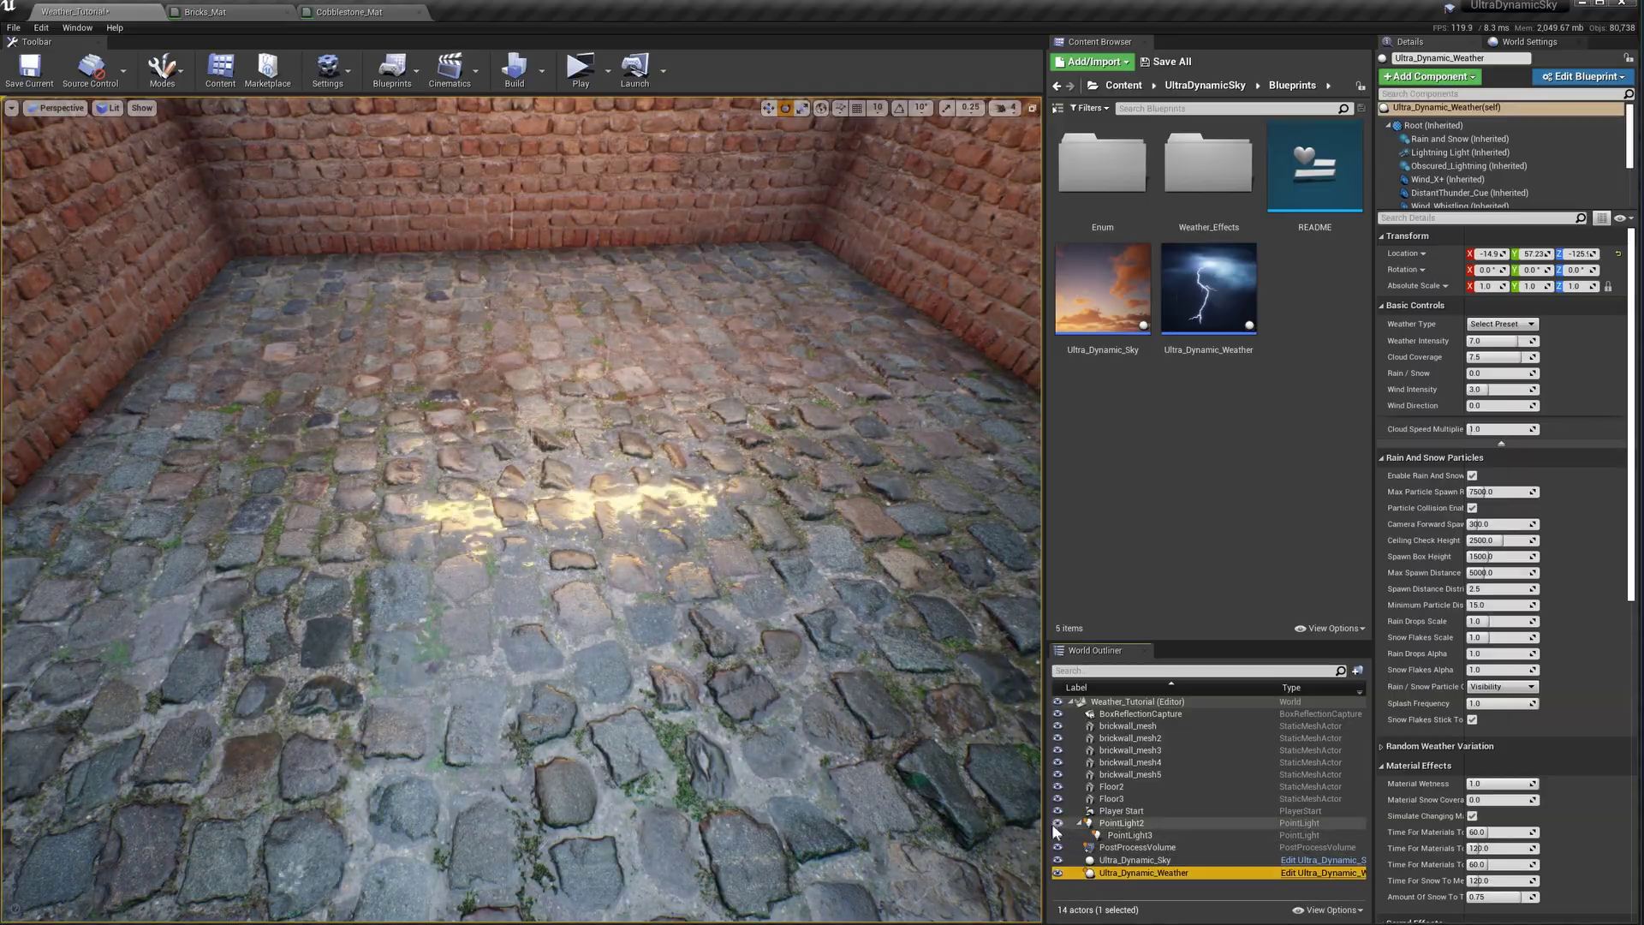
right_drag(521, 514, 750, 616)
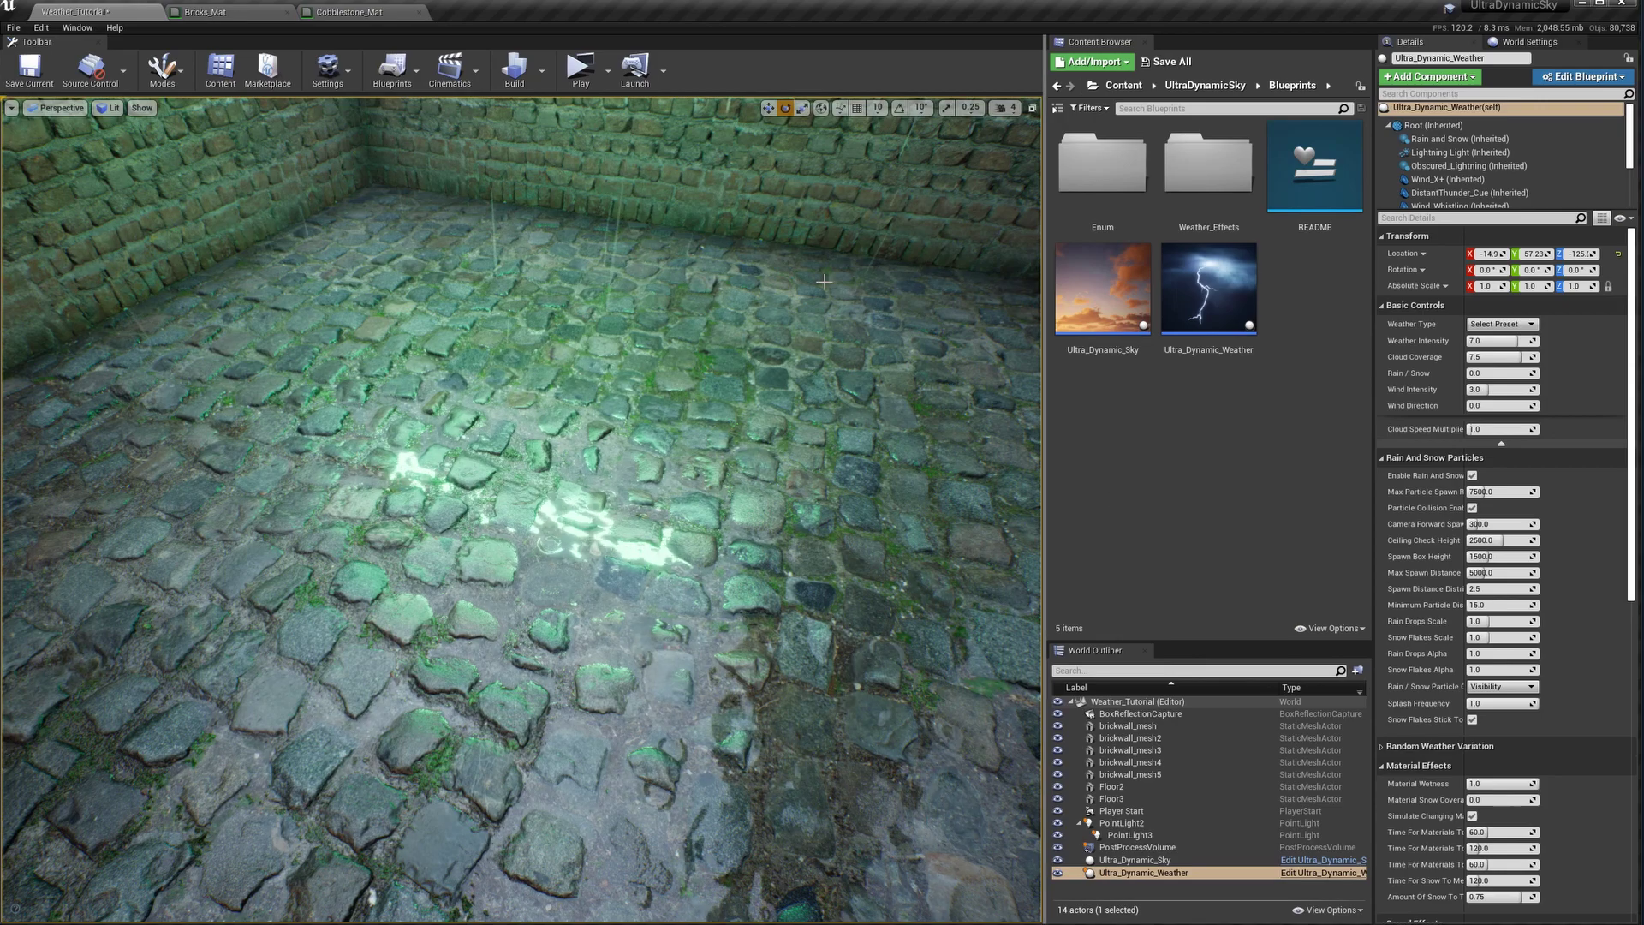
Add a Wet_Weather_Effects node at the top of the Bricks_Mat graph.
click(214, 12)
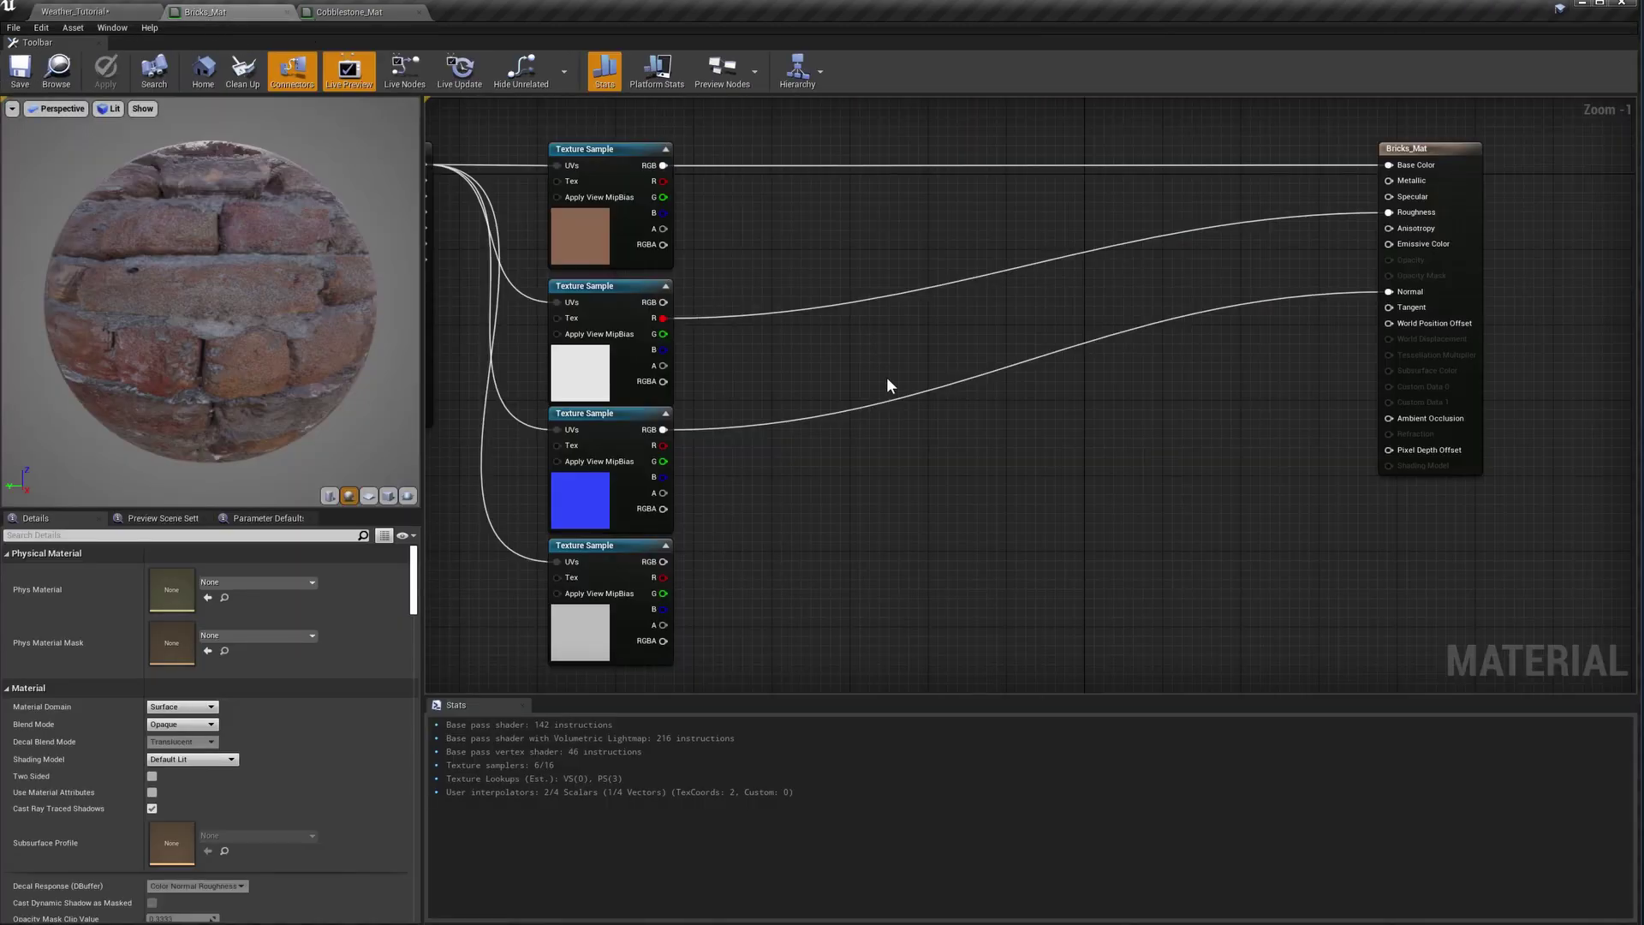
right_click(861, 362)
text(weathe)
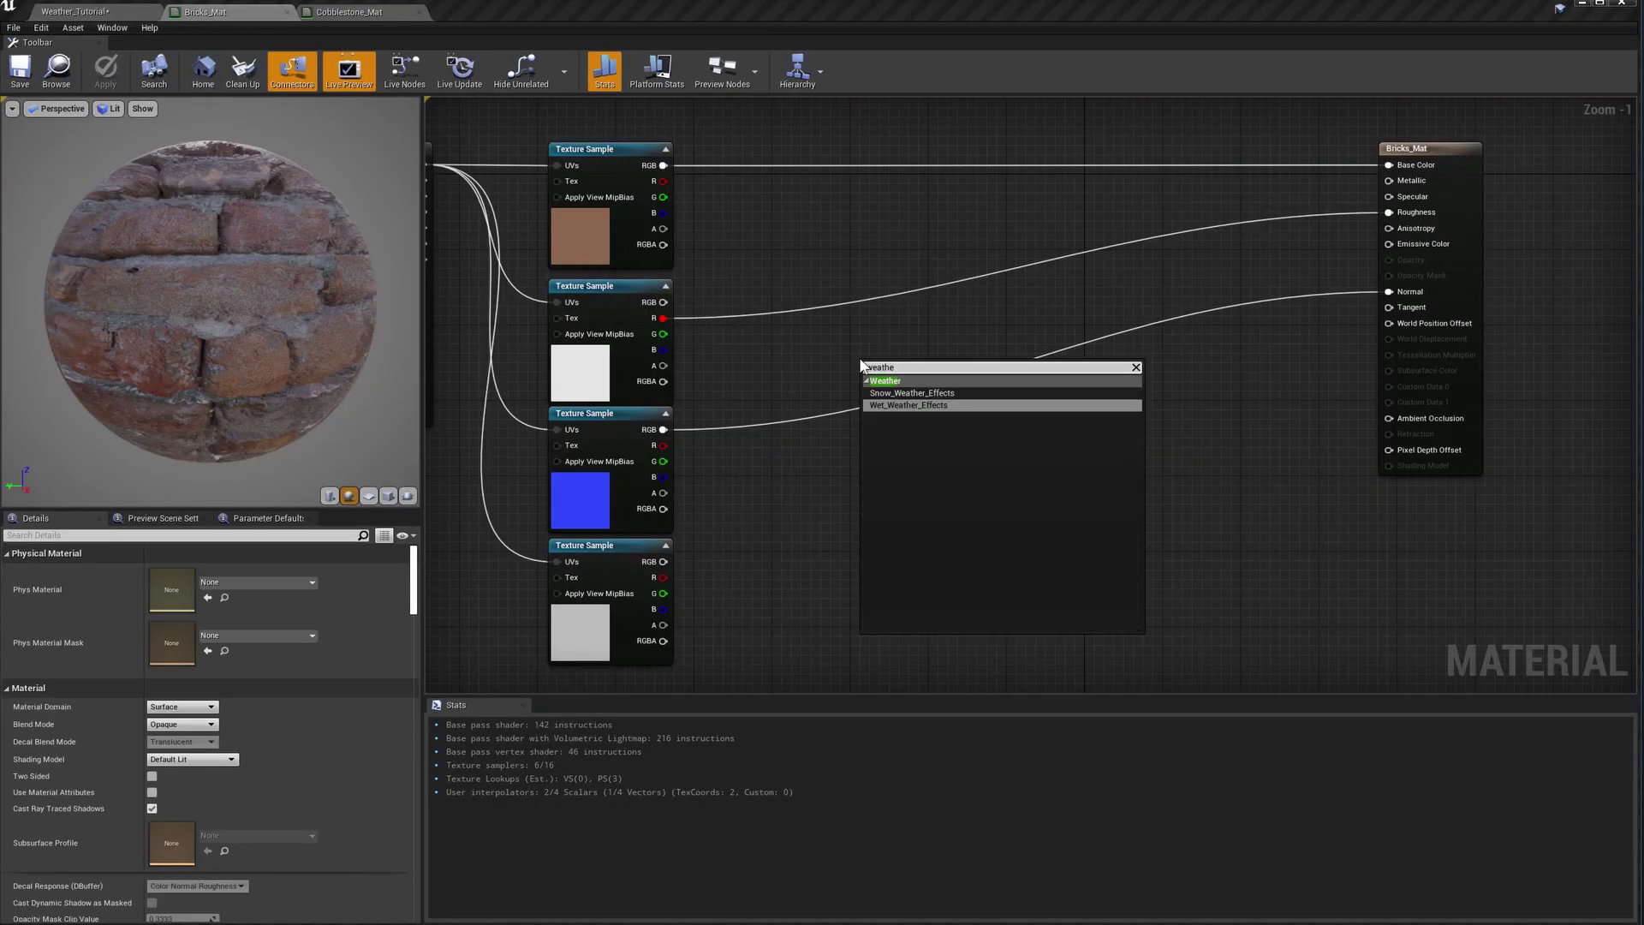
key(Return)
drag(942, 363, 990, 151)
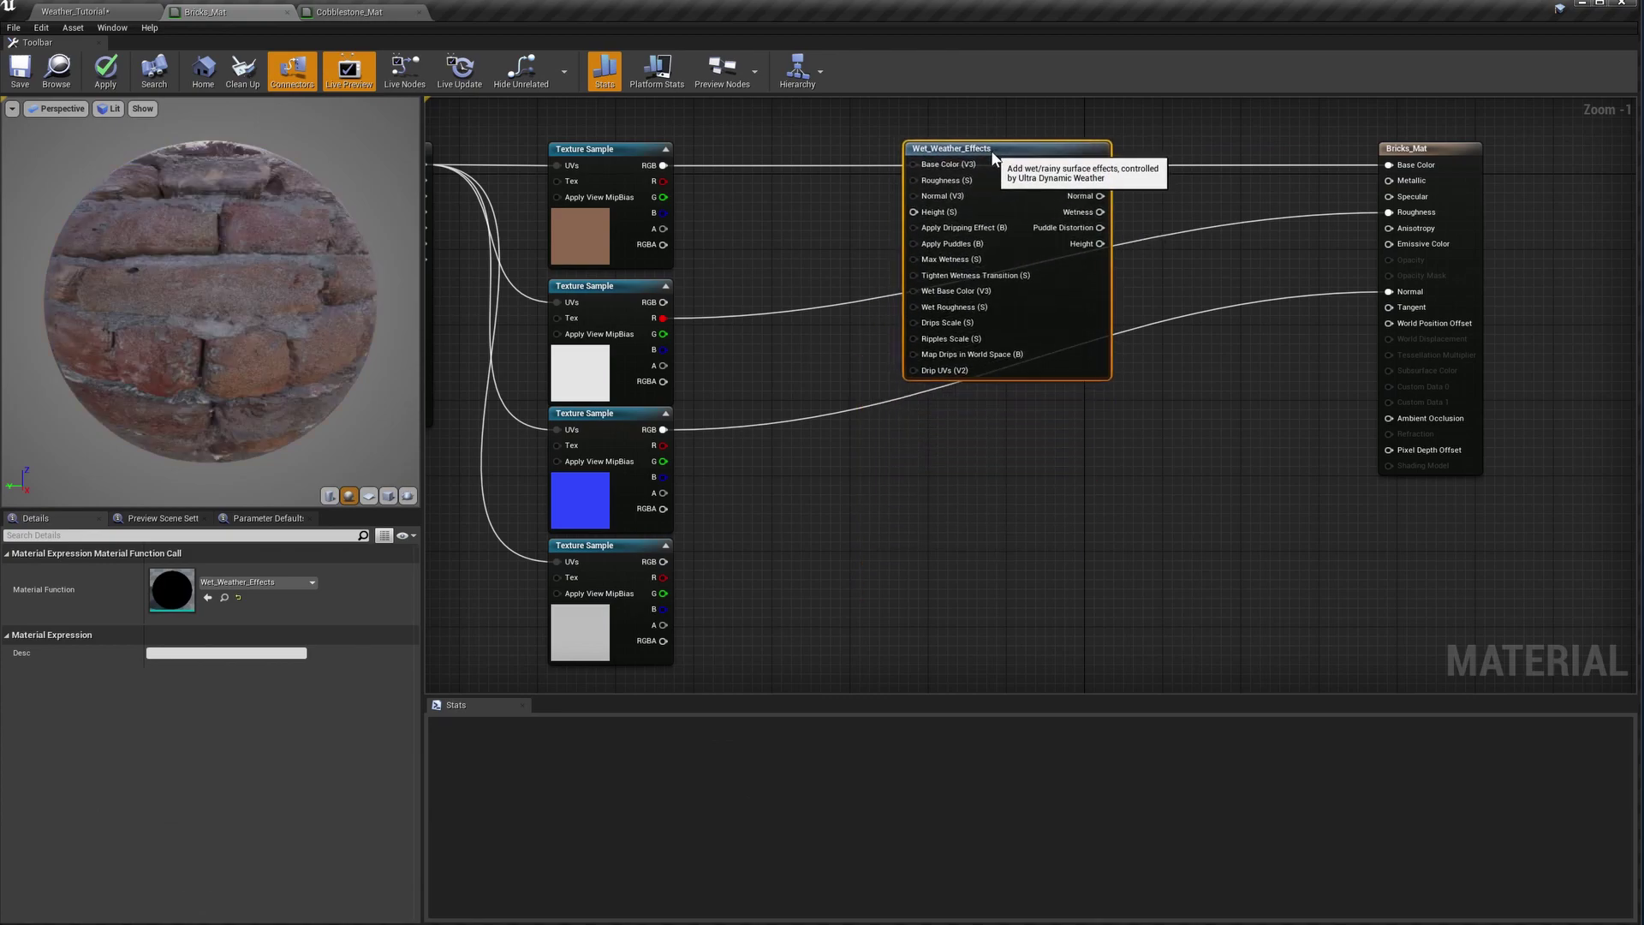
Wire the brick textures into the node and its outputs into Bricks_Mat Base Color, Roughness, Normal.
drag(664, 165, 664, 318)
drag(664, 429, 677, 430)
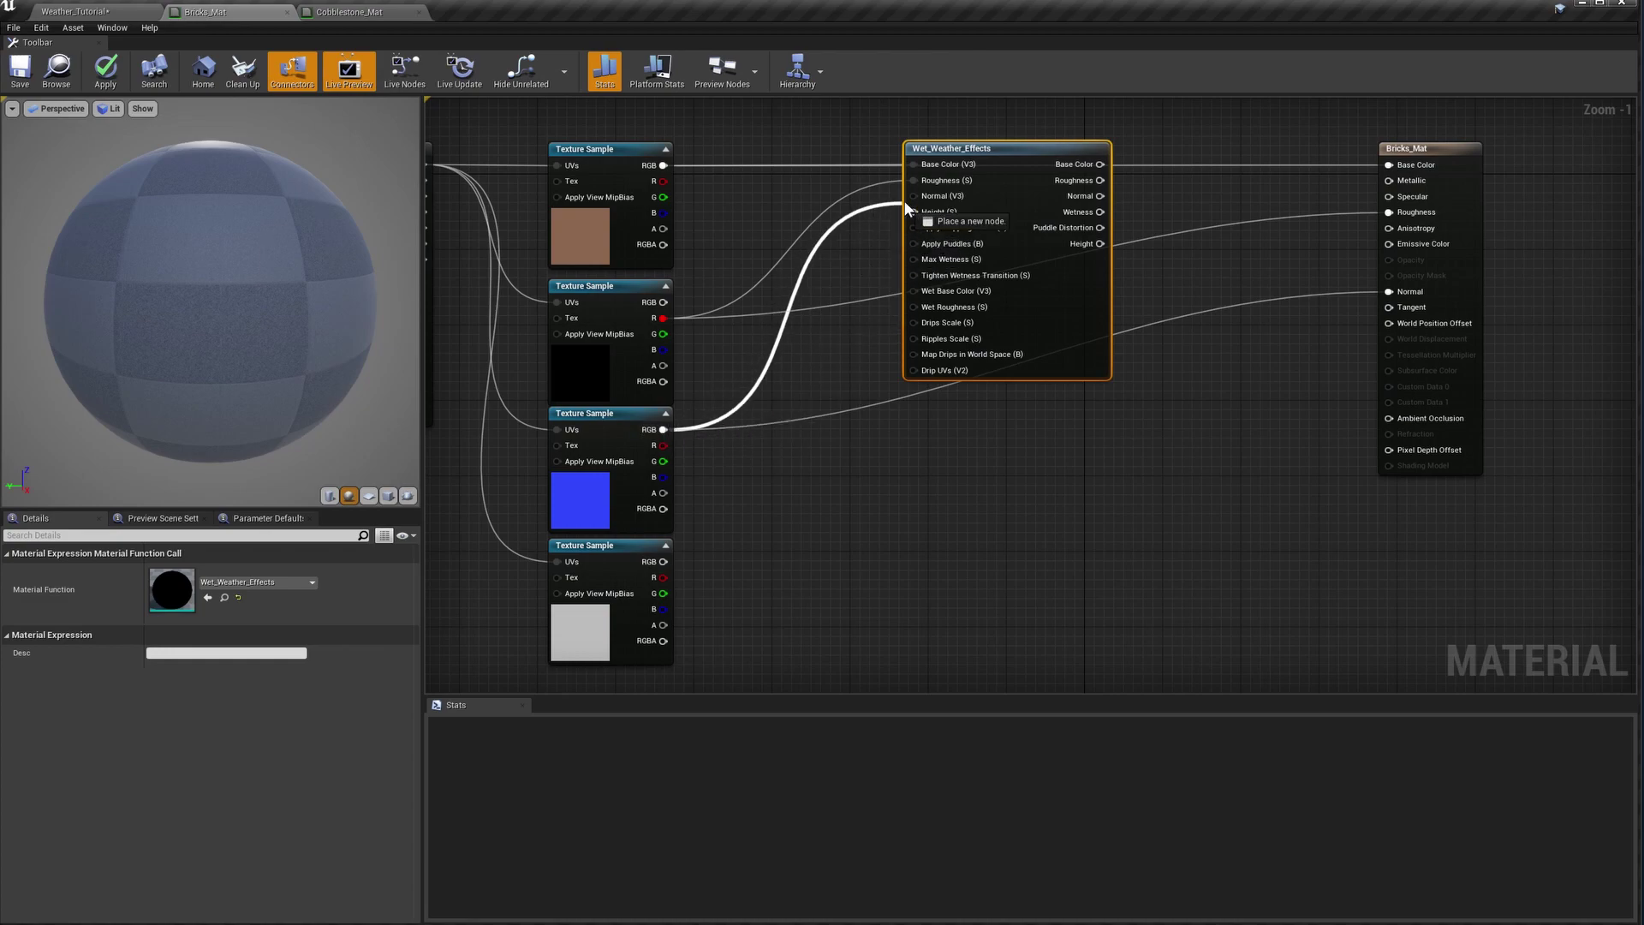
drag(904, 201, 664, 577)
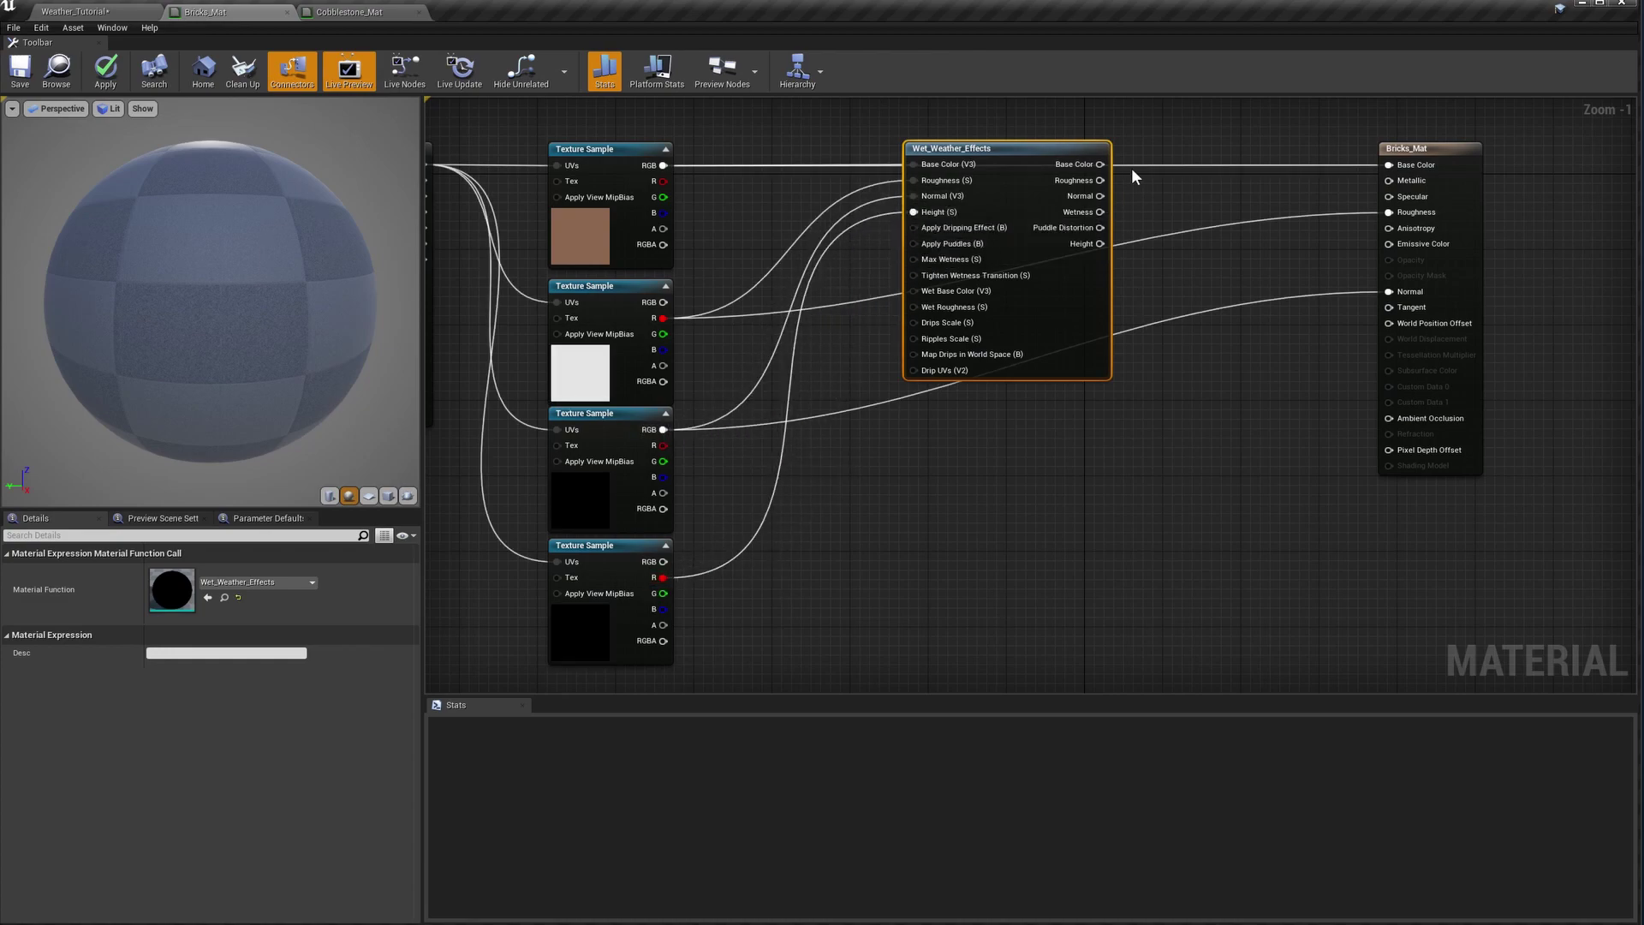
drag(1100, 164, 1163, 174)
drag(1394, 165, 1391, 165)
drag(1101, 180, 1405, 211)
drag(1099, 197, 1388, 295)
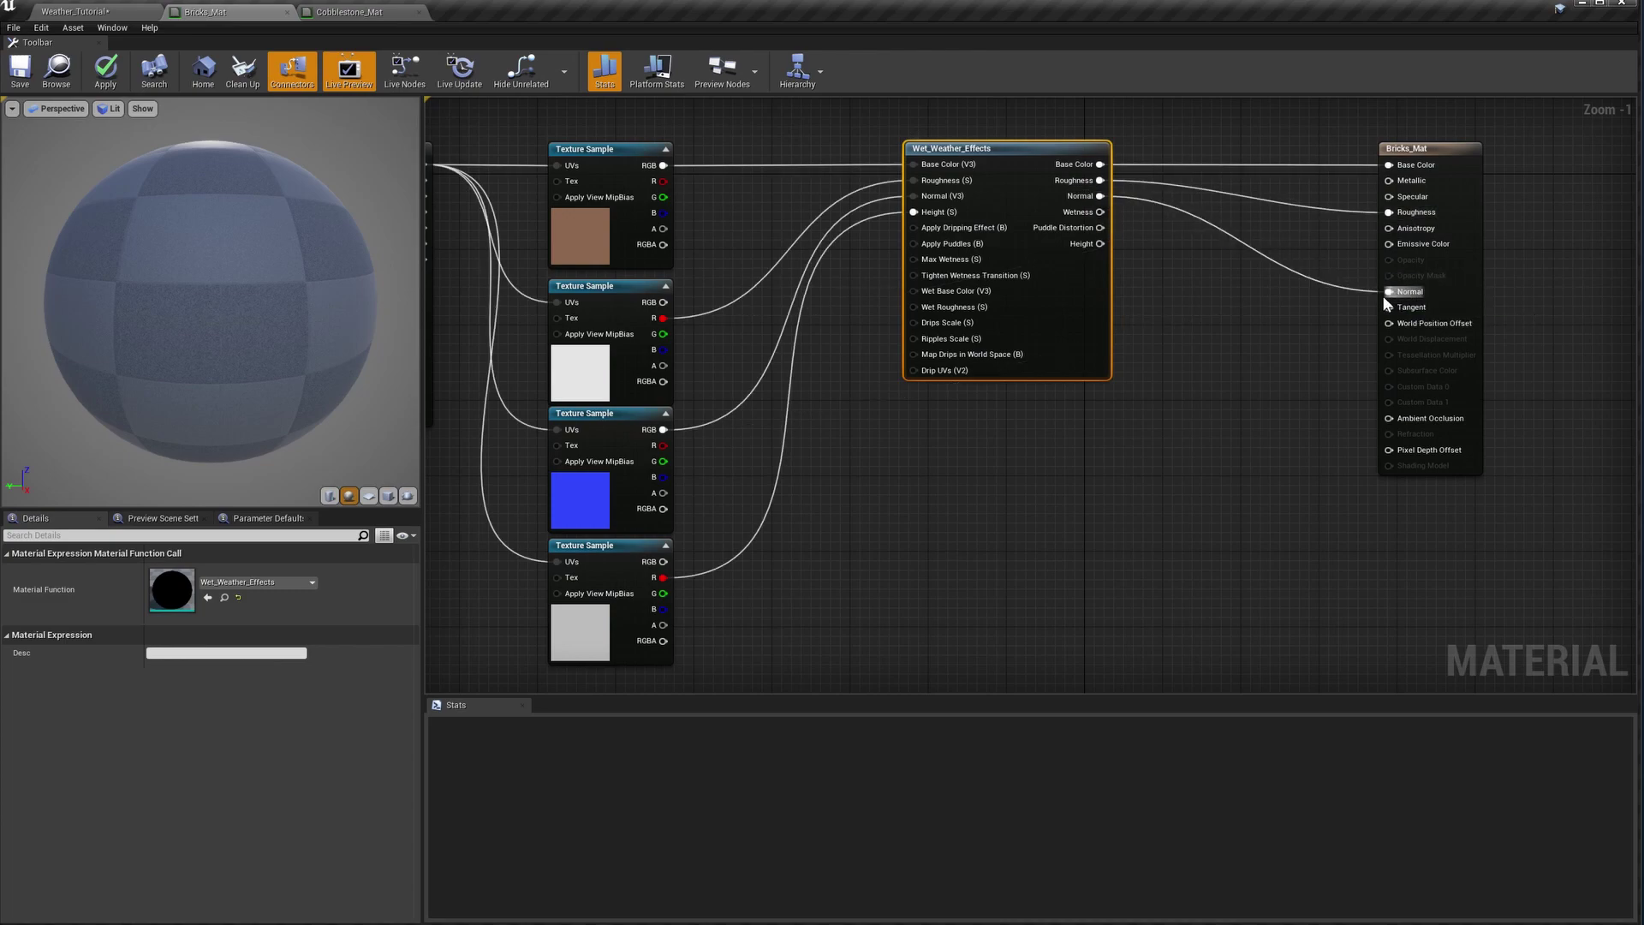
Enable Apply Dripping Effect with a true Static Bool and save Bricks_Mat.
click(920, 440)
right_click(920, 441)
text(bool)
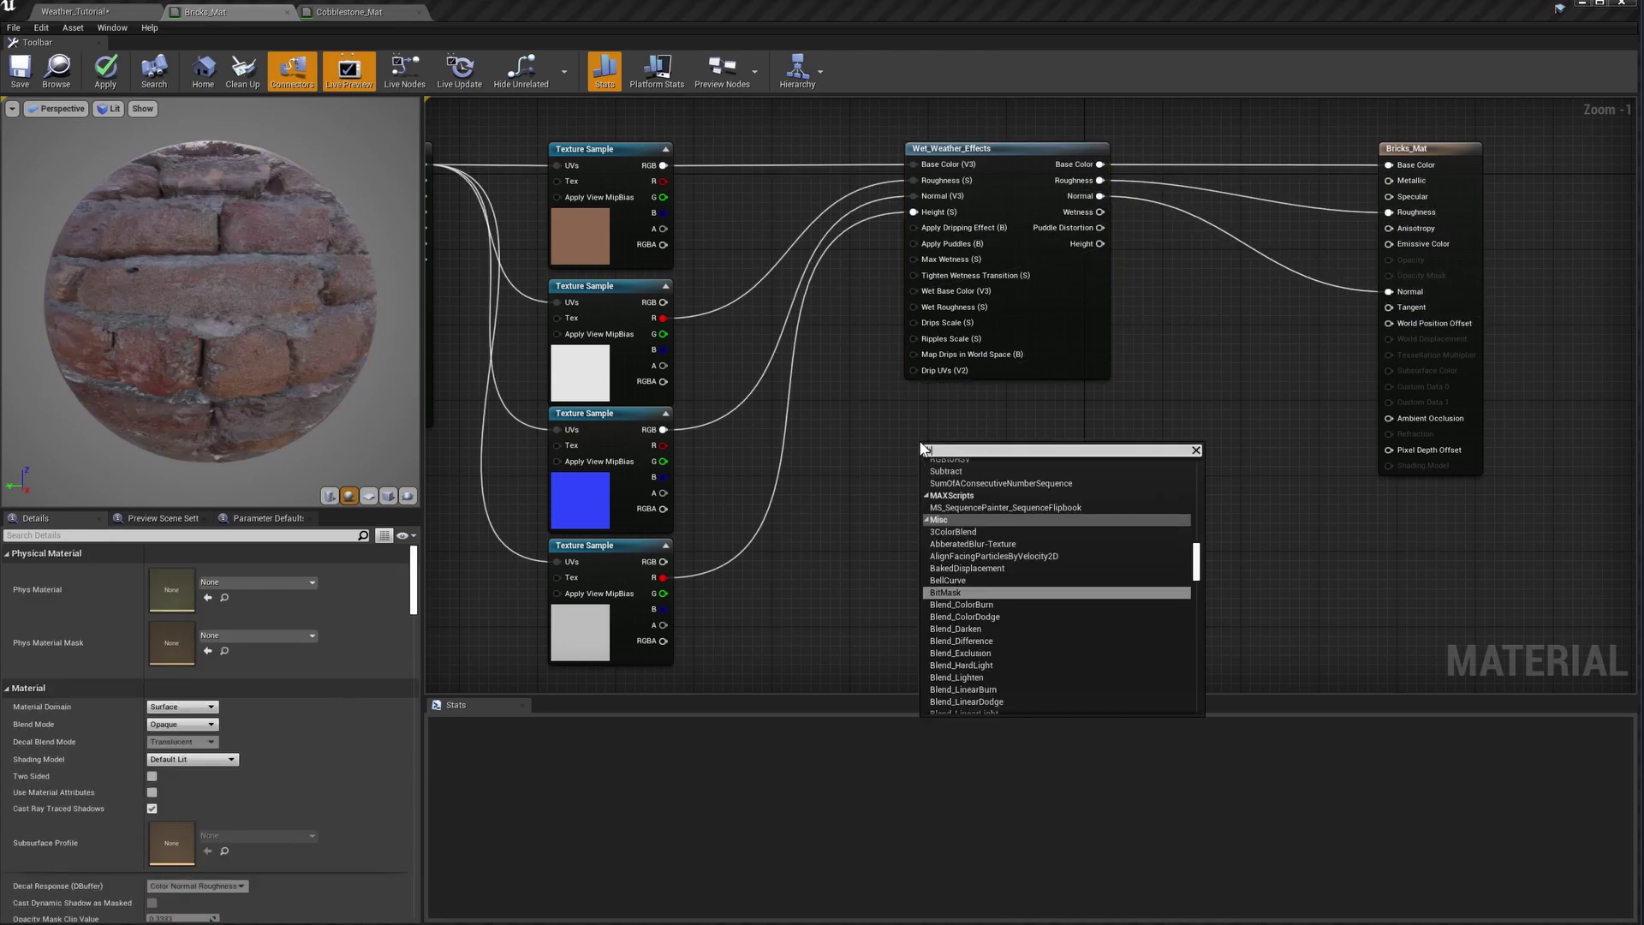
key(Return)
drag(880, 451, 914, 227)
click(151, 571)
click(963, 460)
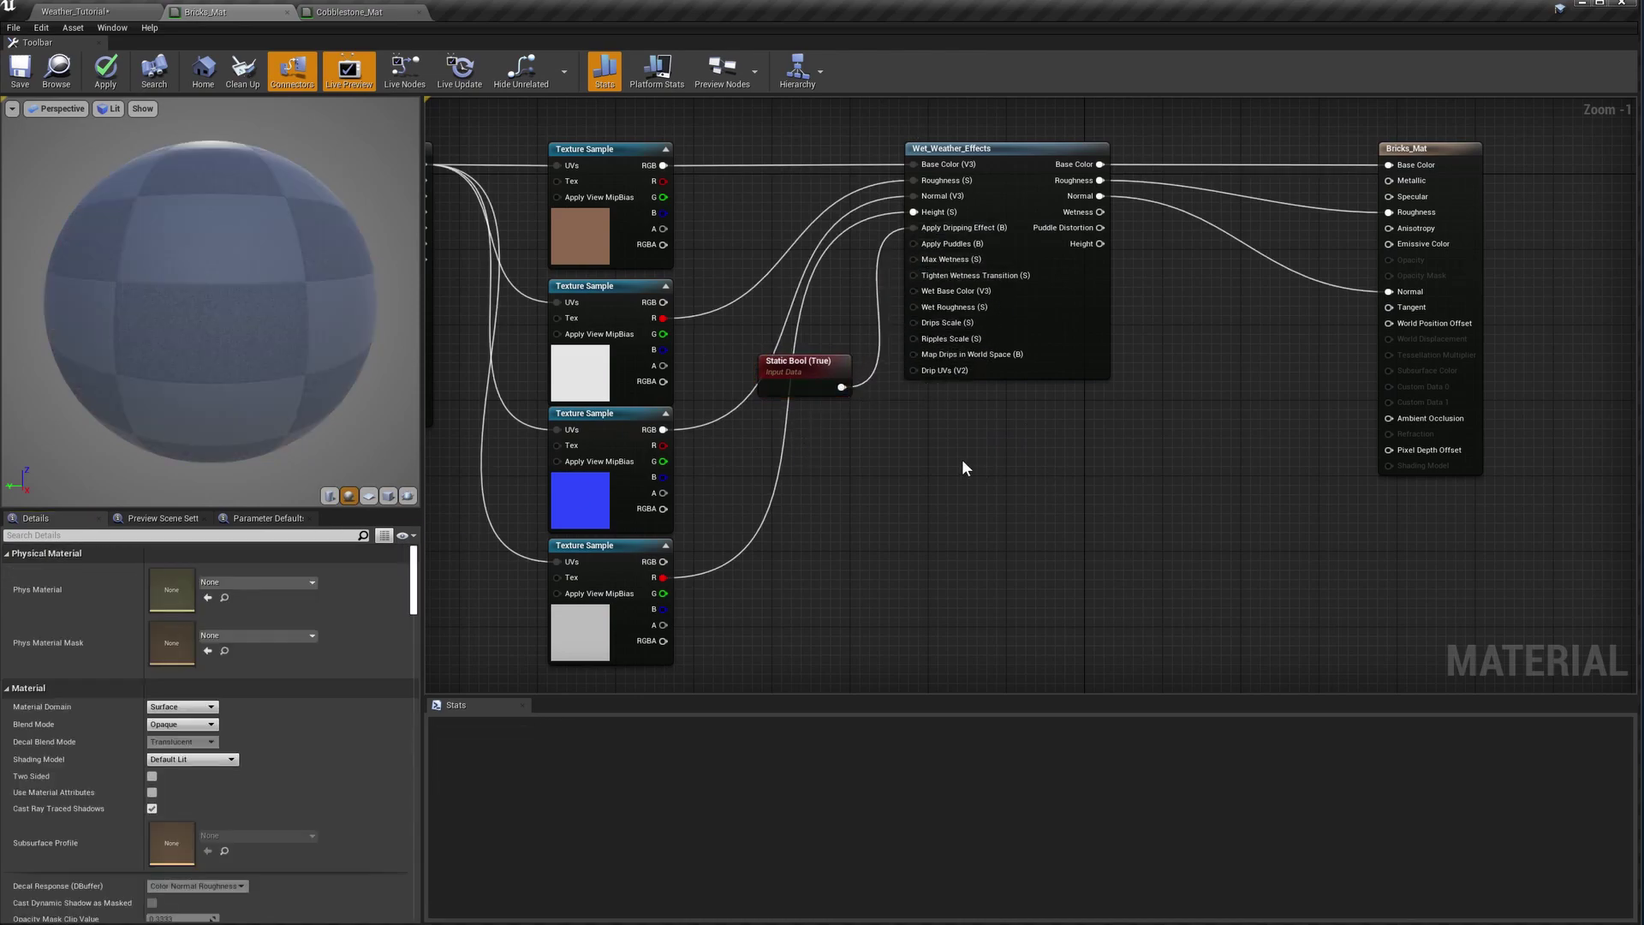
key(ctrl+s)
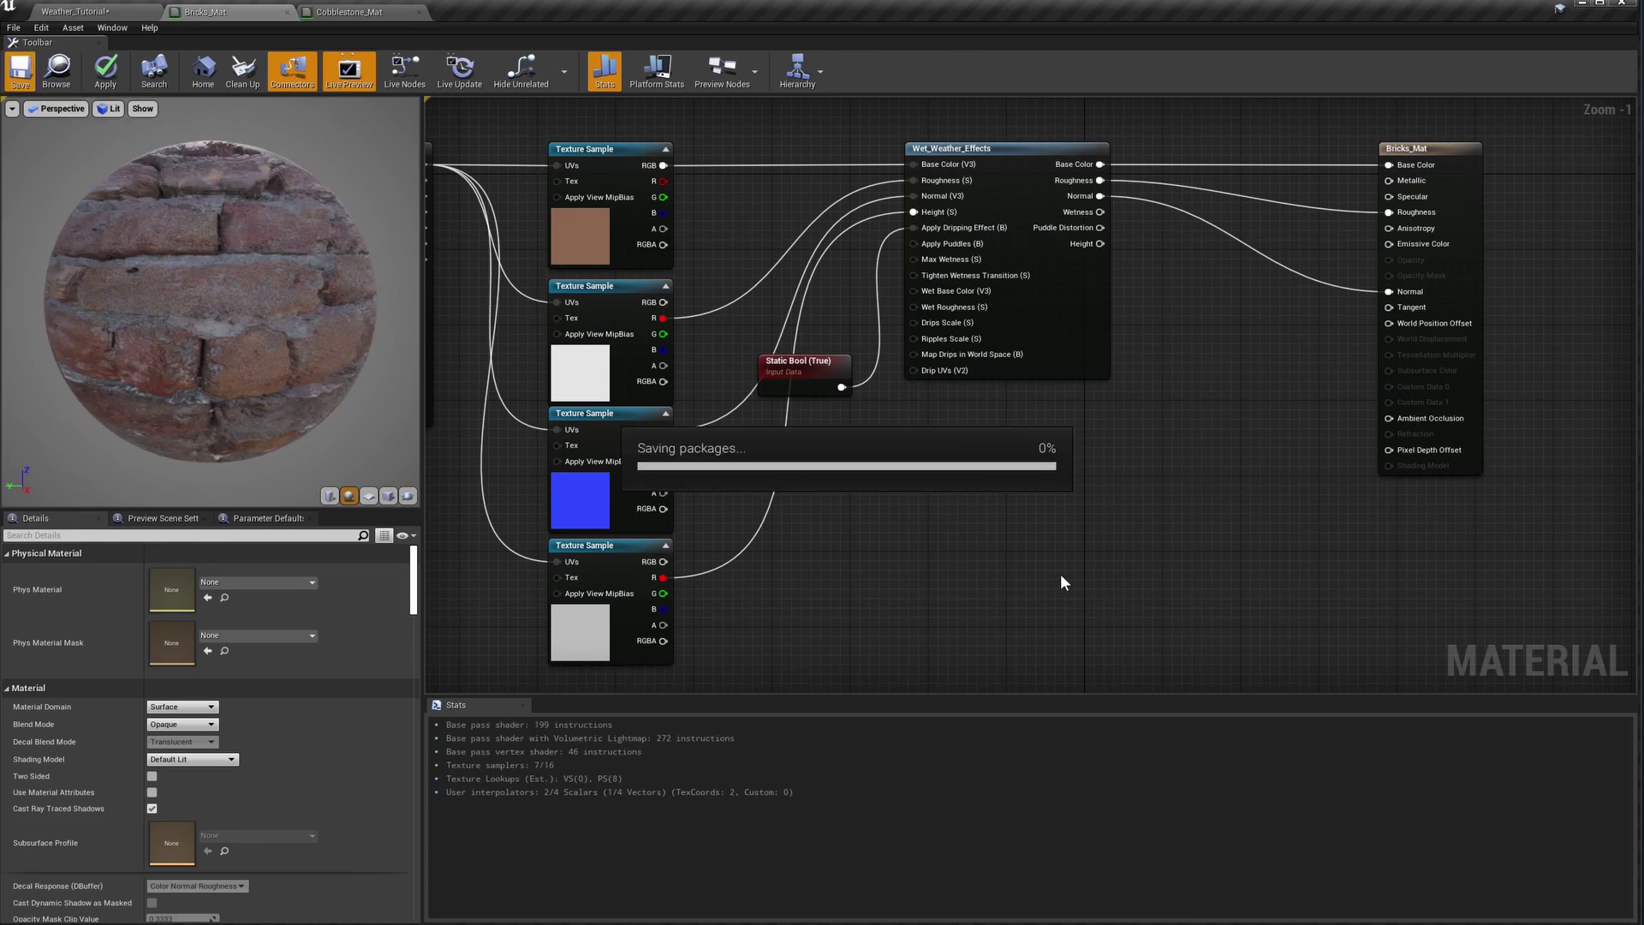
Fly close to the brick wall and back in Weather_Tutorial to inspect its wet look.
click(68, 13)
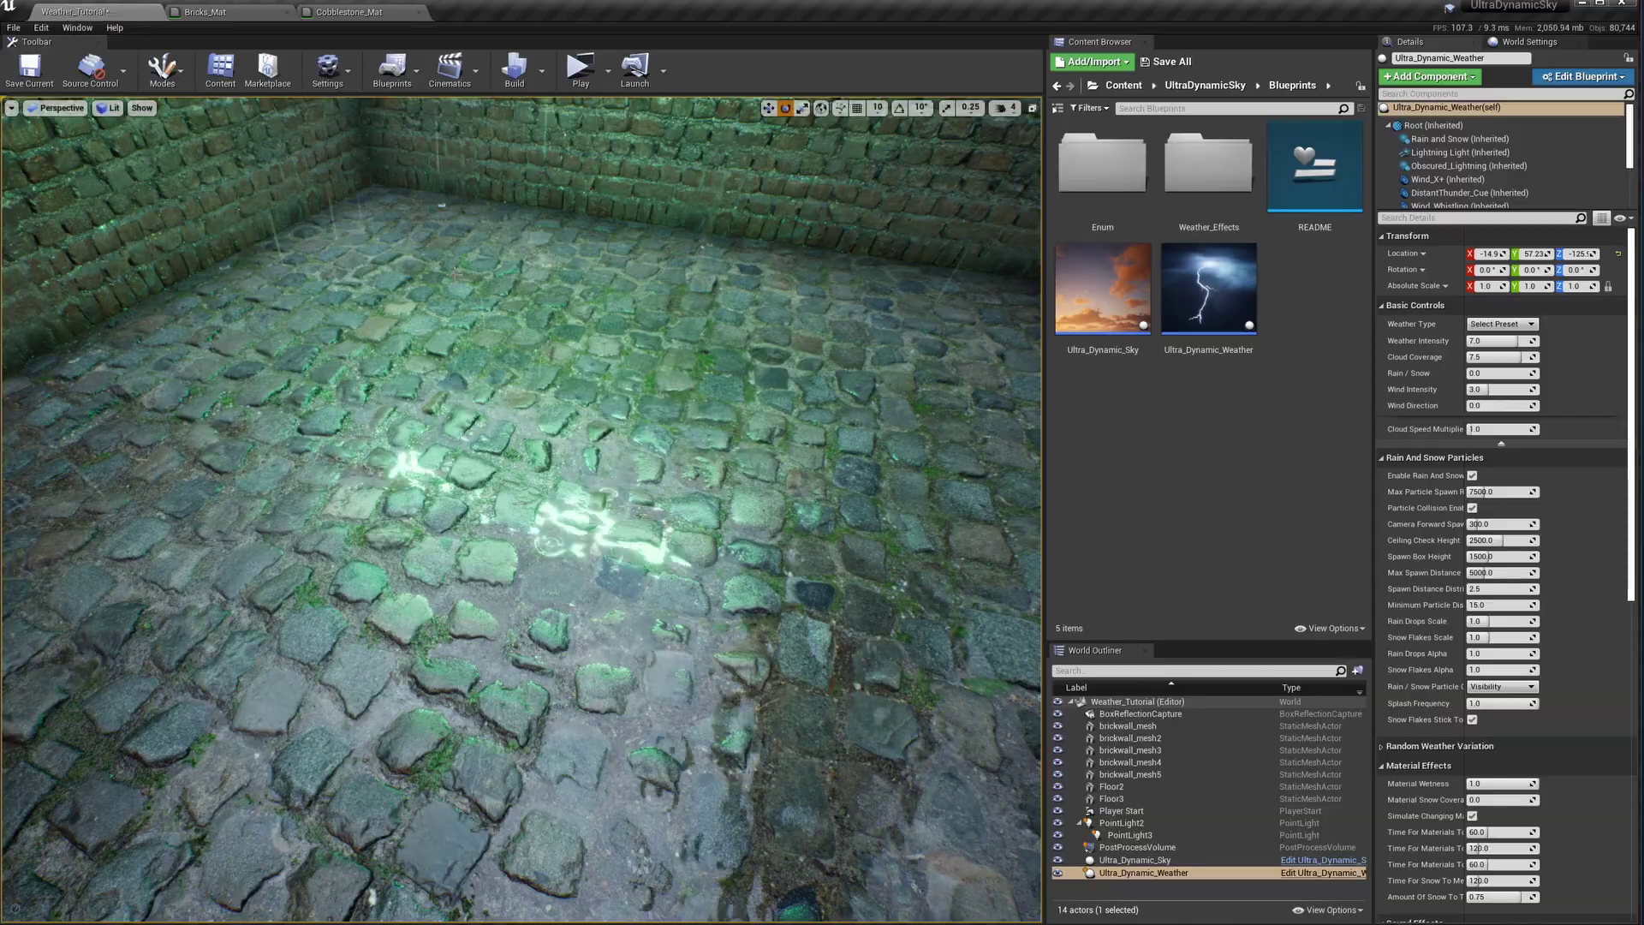
key(w)
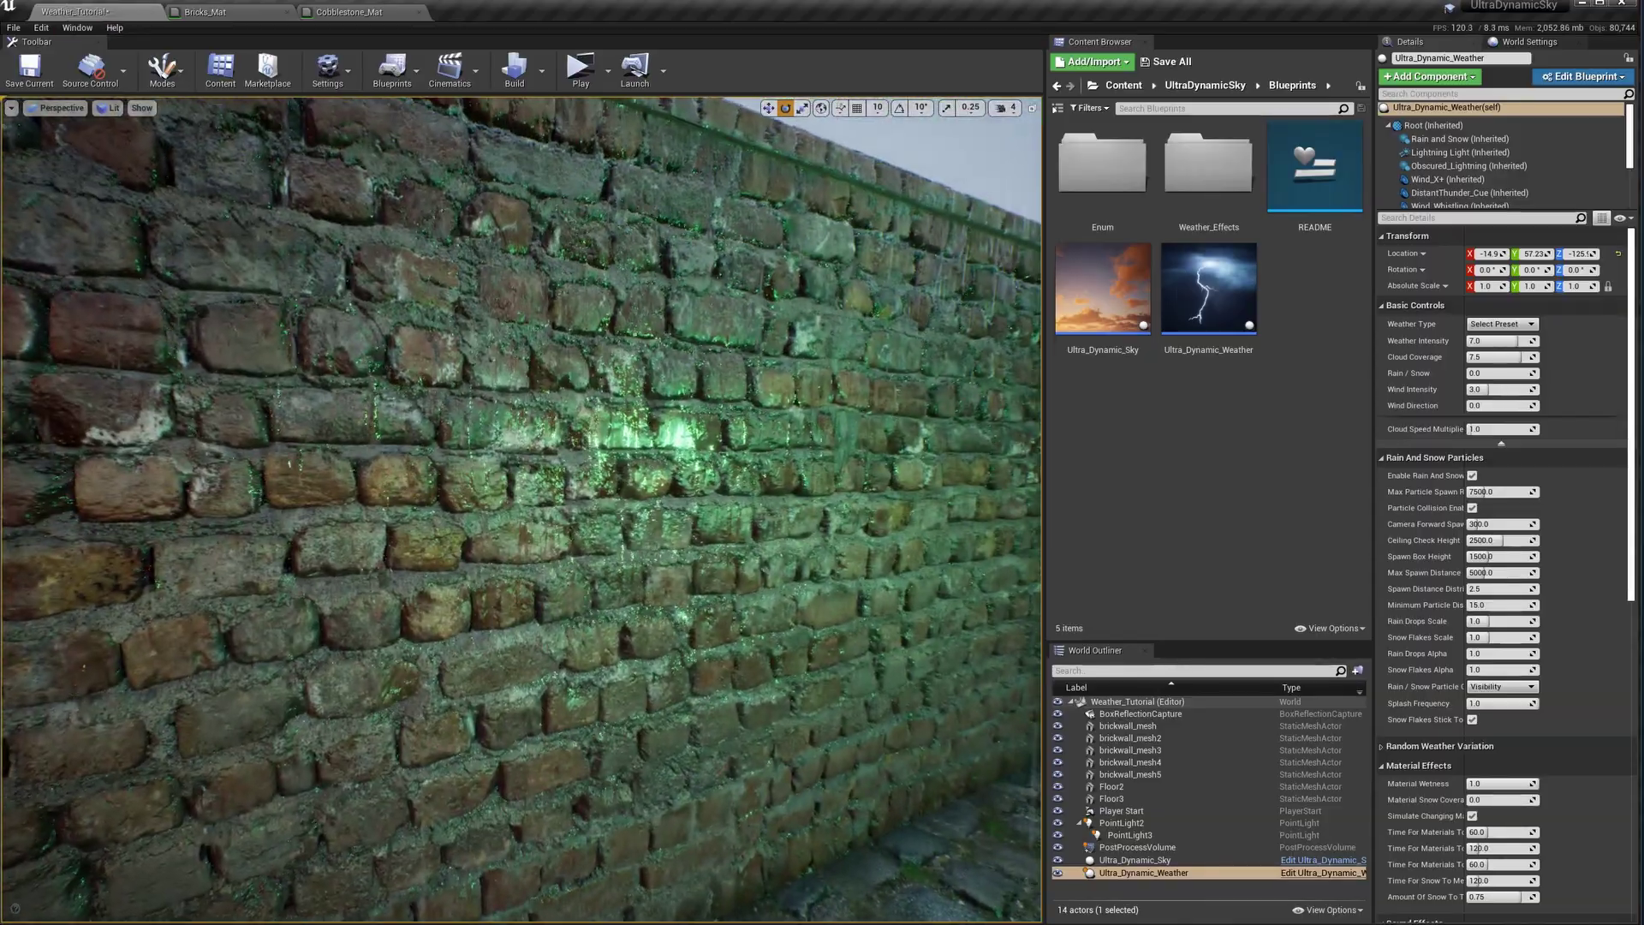
key(s)
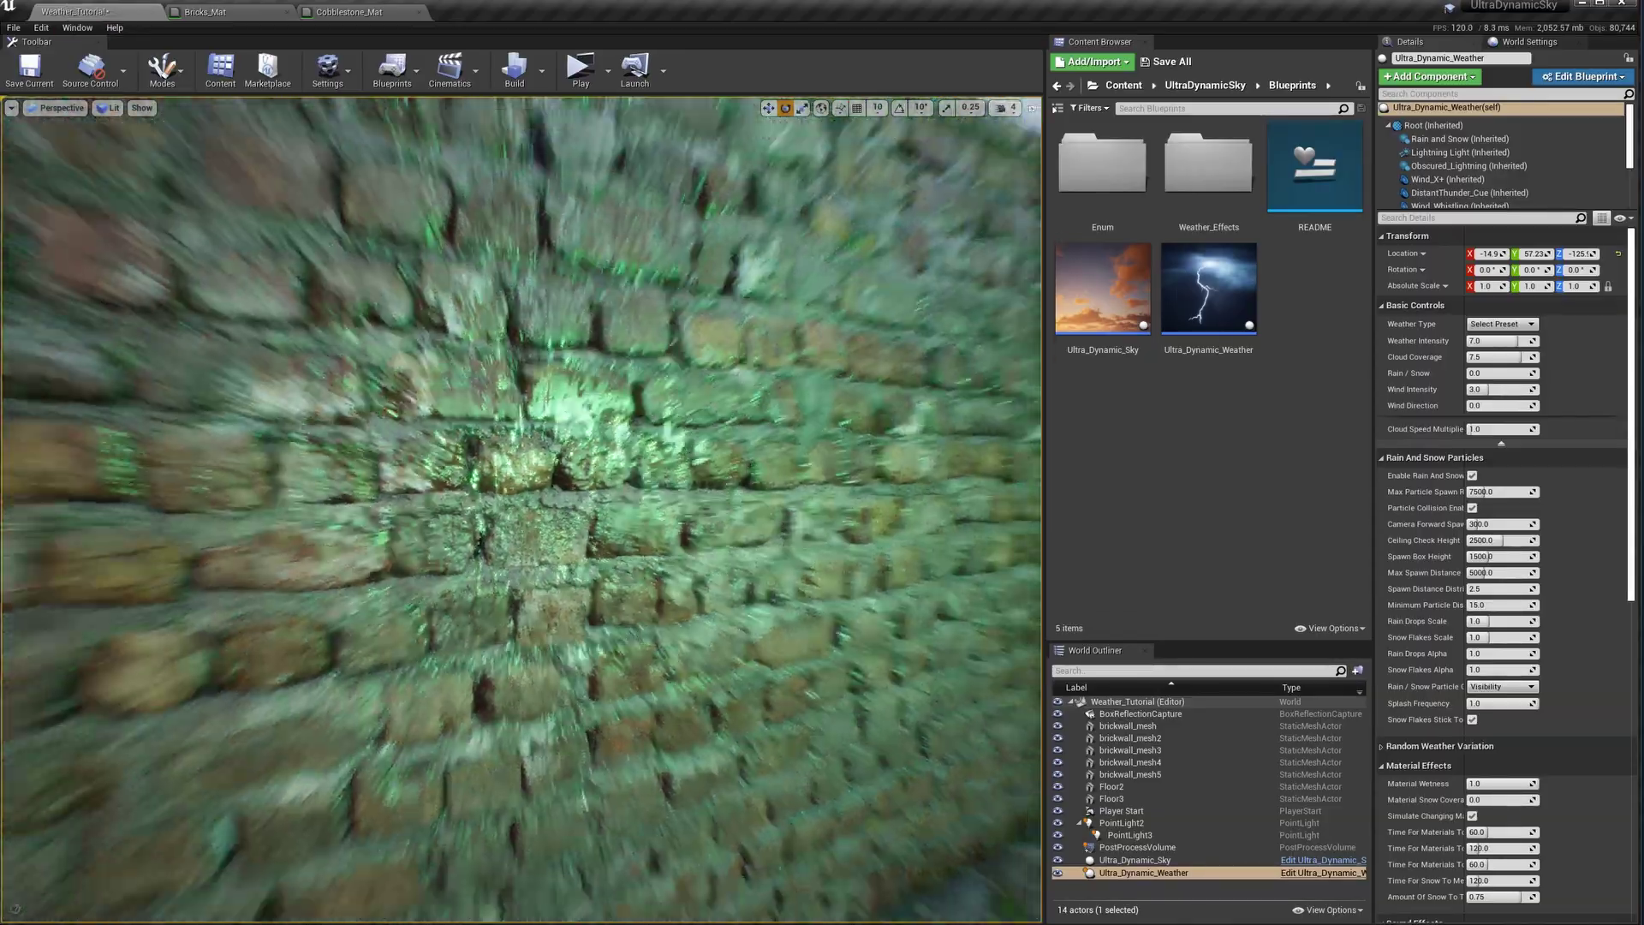
key(w)
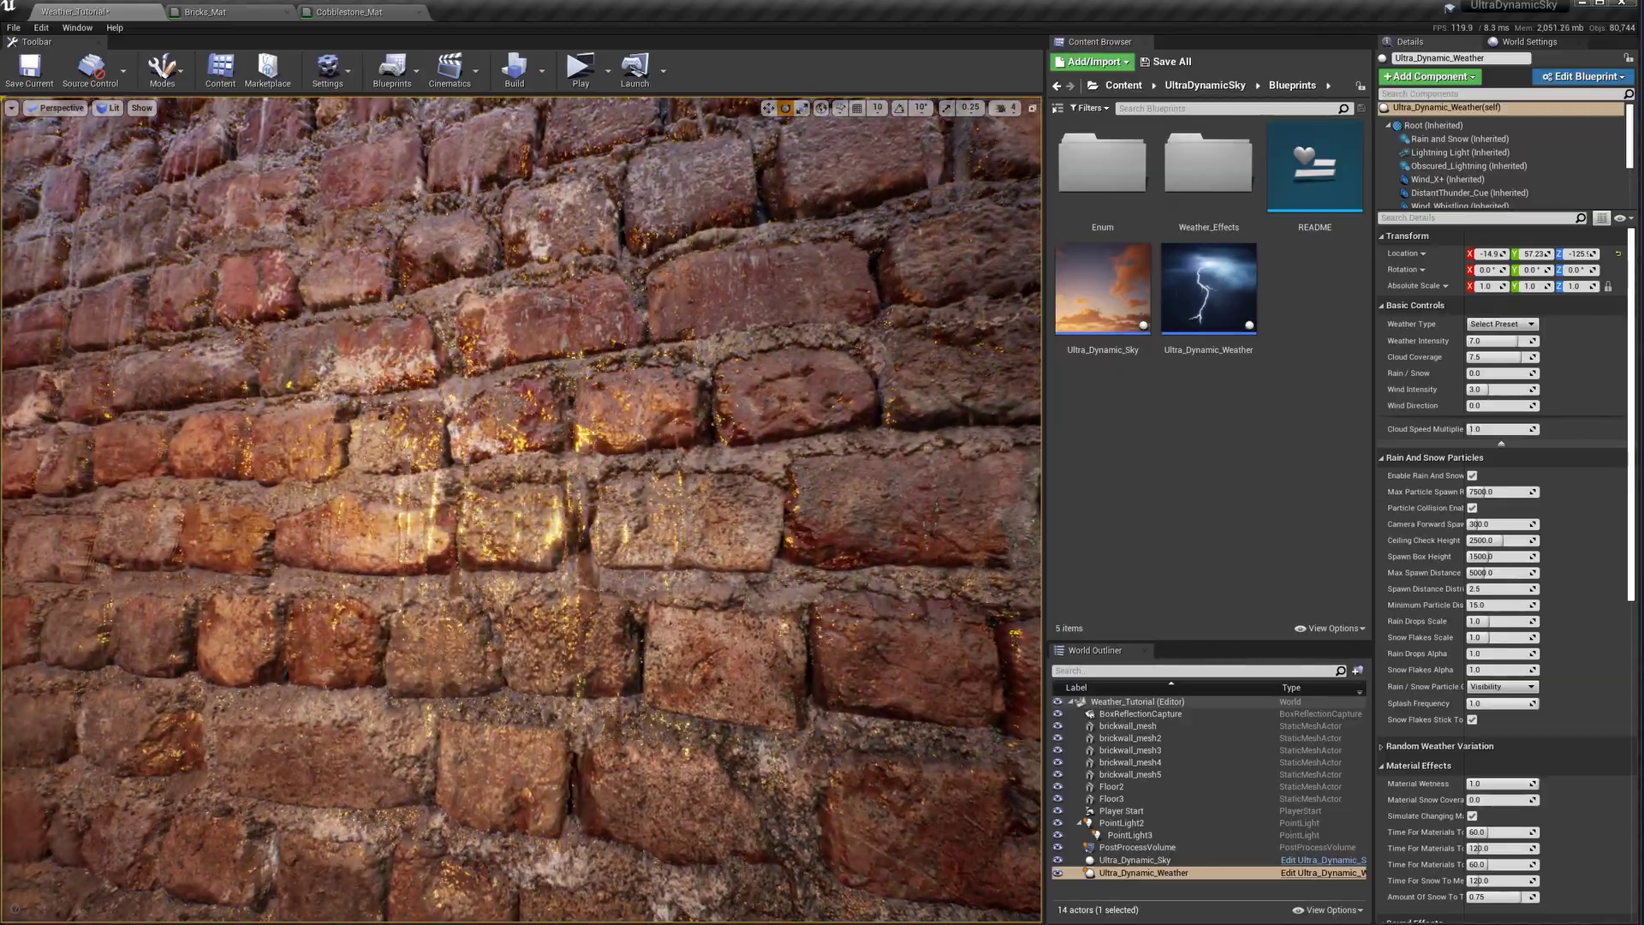
key(s)
key(s)
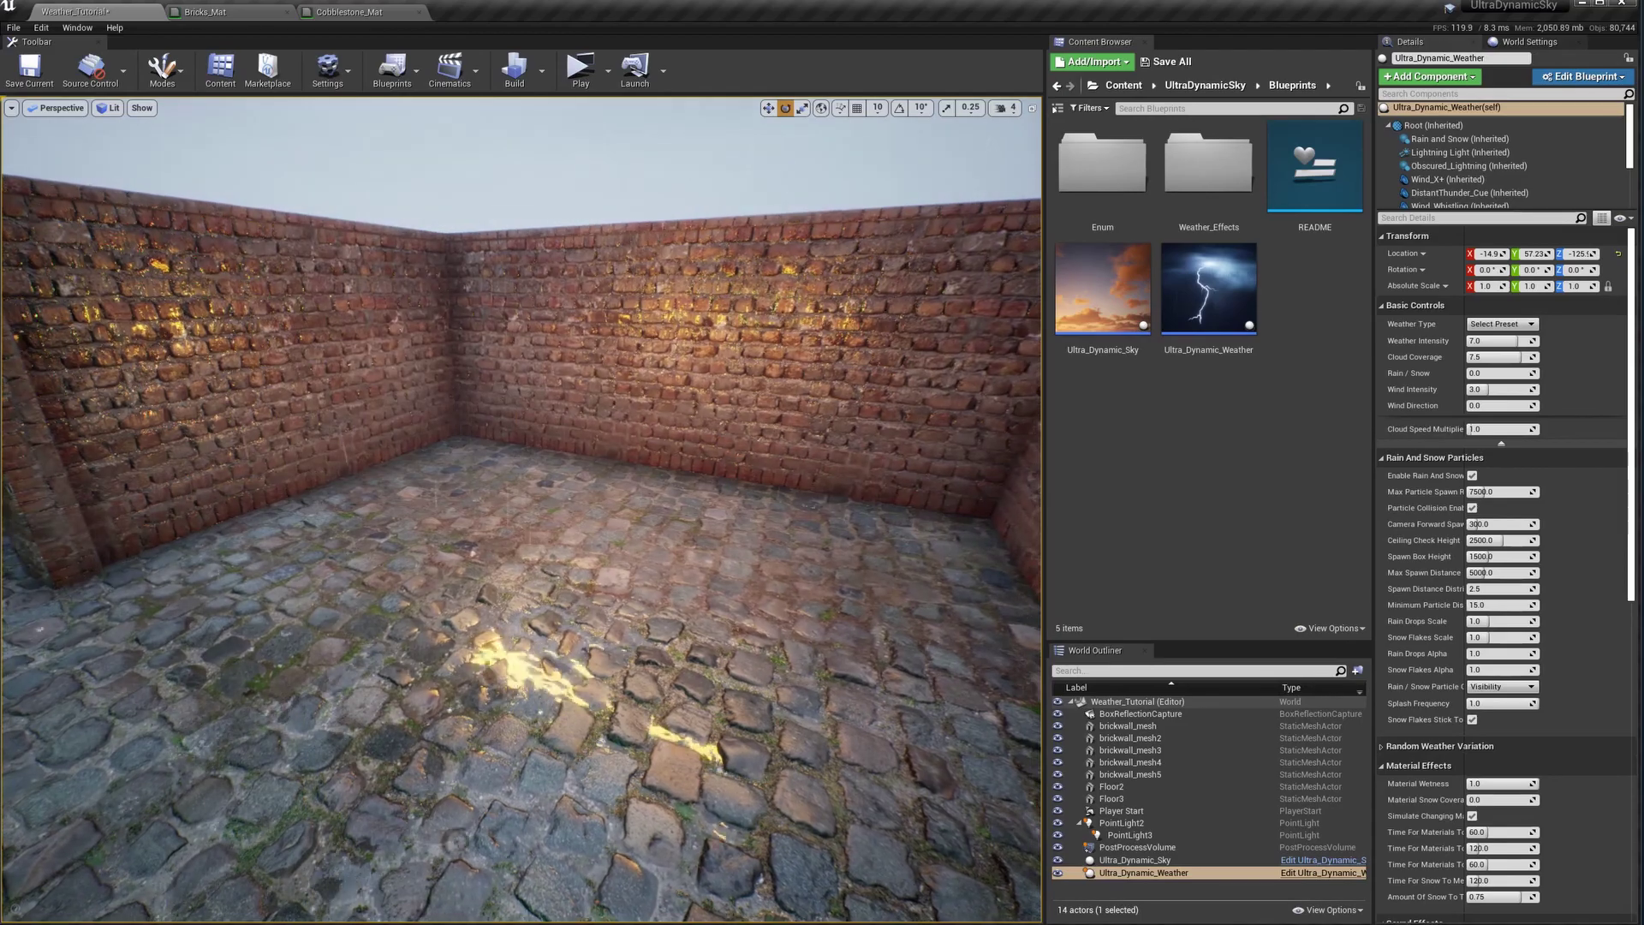
Drag Rain_Drip_Spline from Blueprints > Weather_Effects into the brick archway.
right_drag(638, 581, 638, 582)
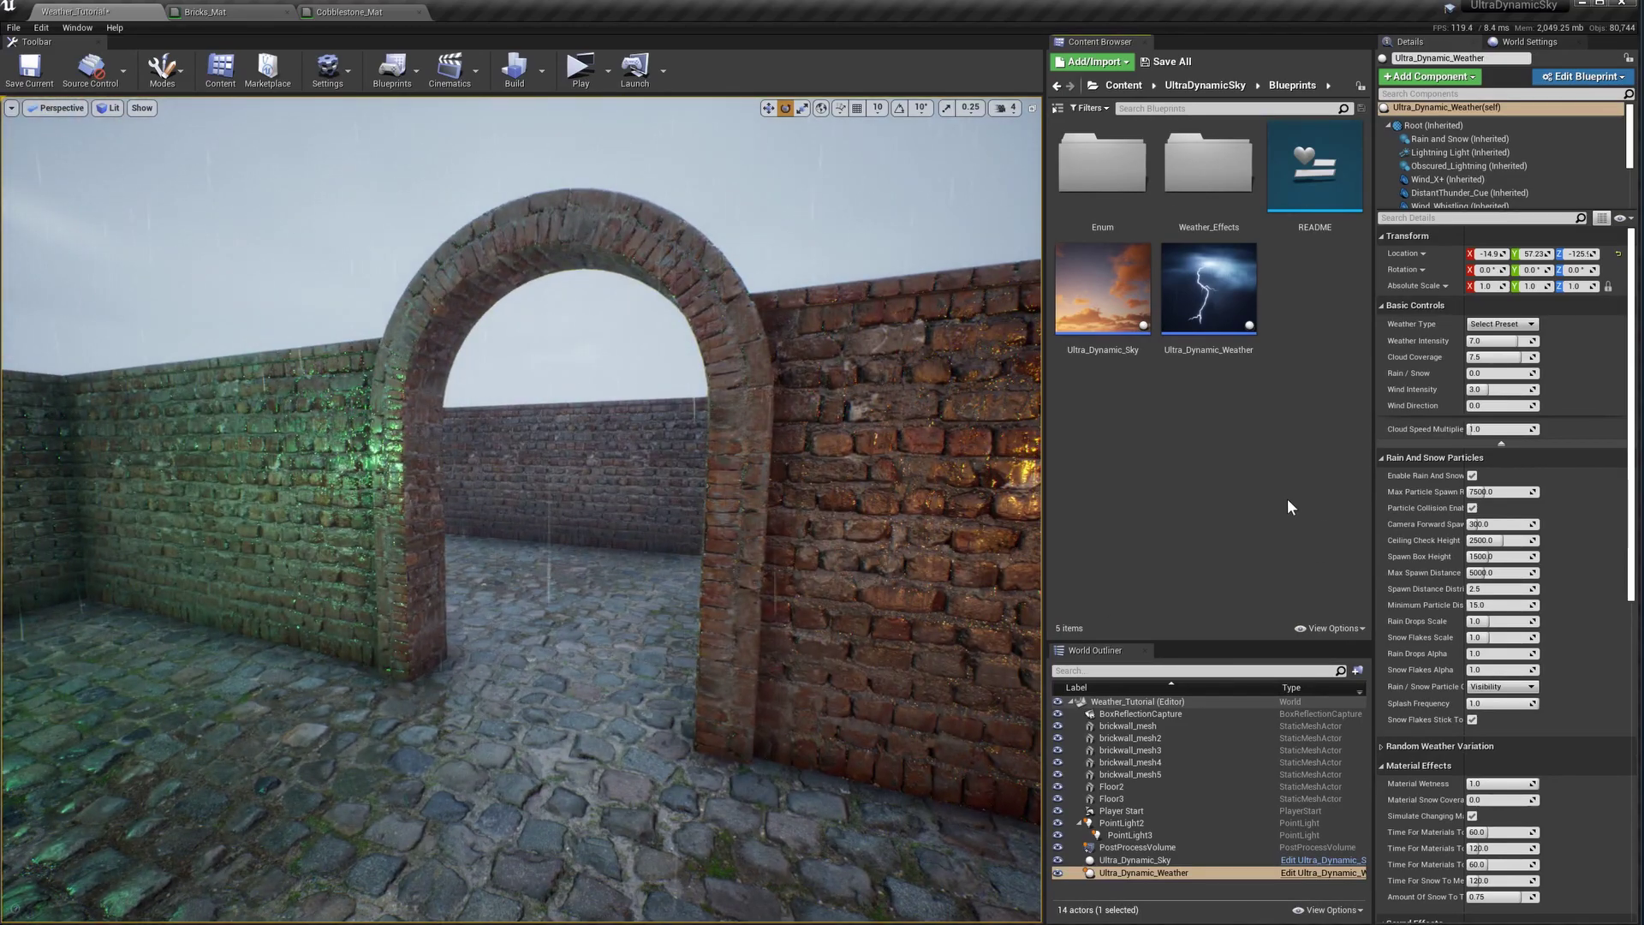
double_click(1227, 203)
click(1102, 180)
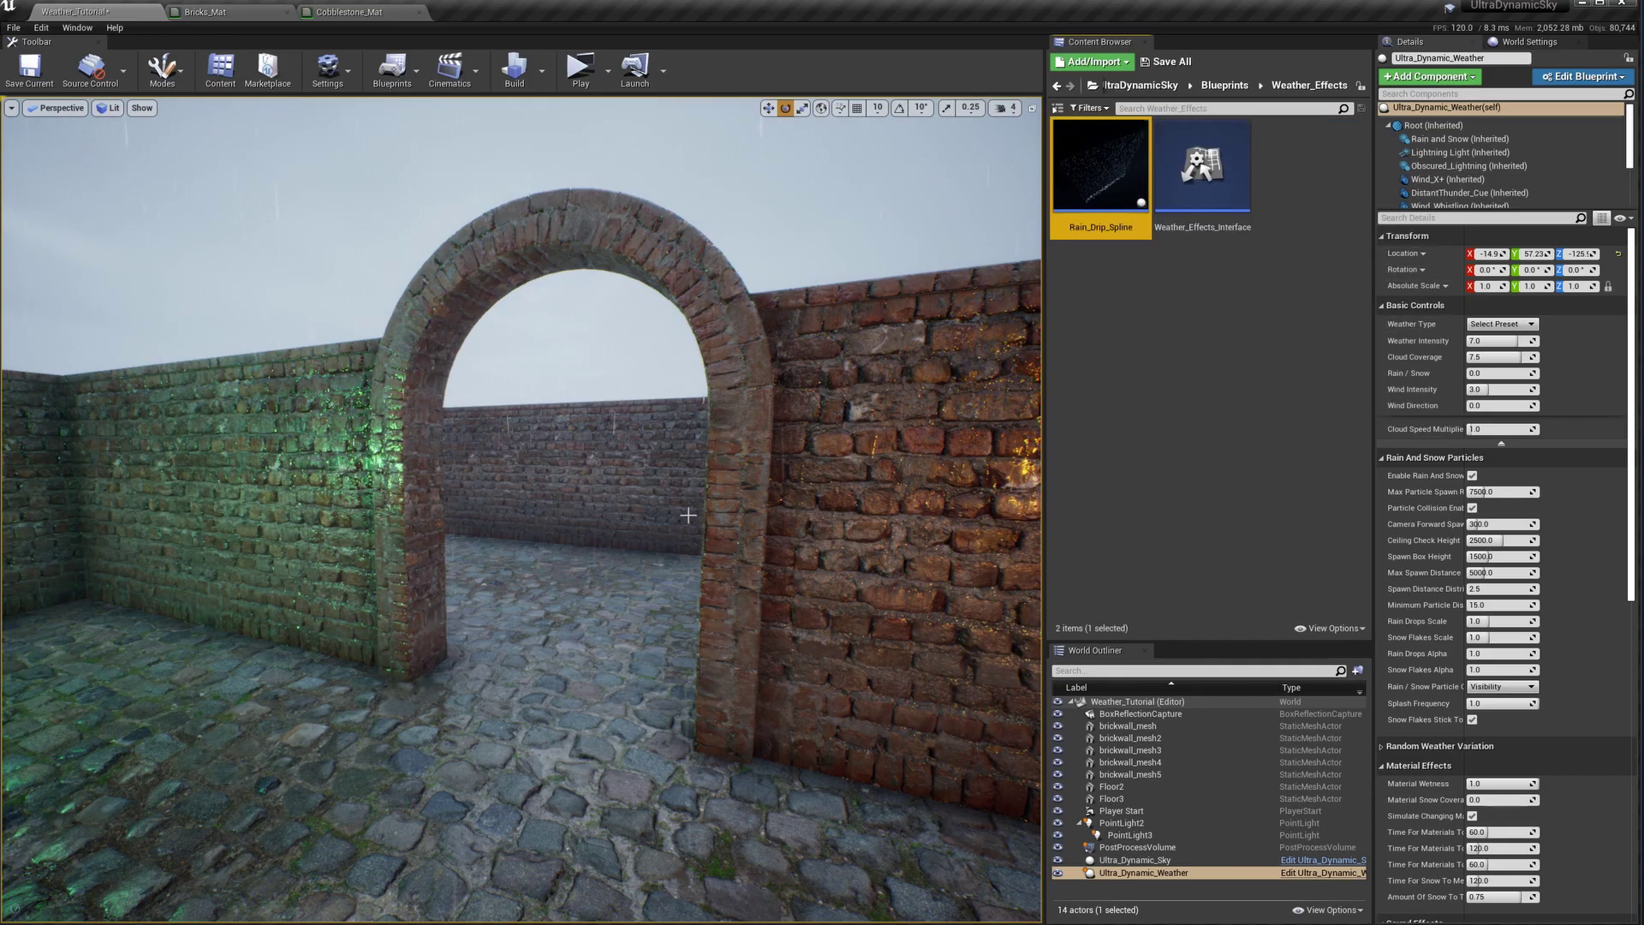
scroll(687, 515, up, 10)
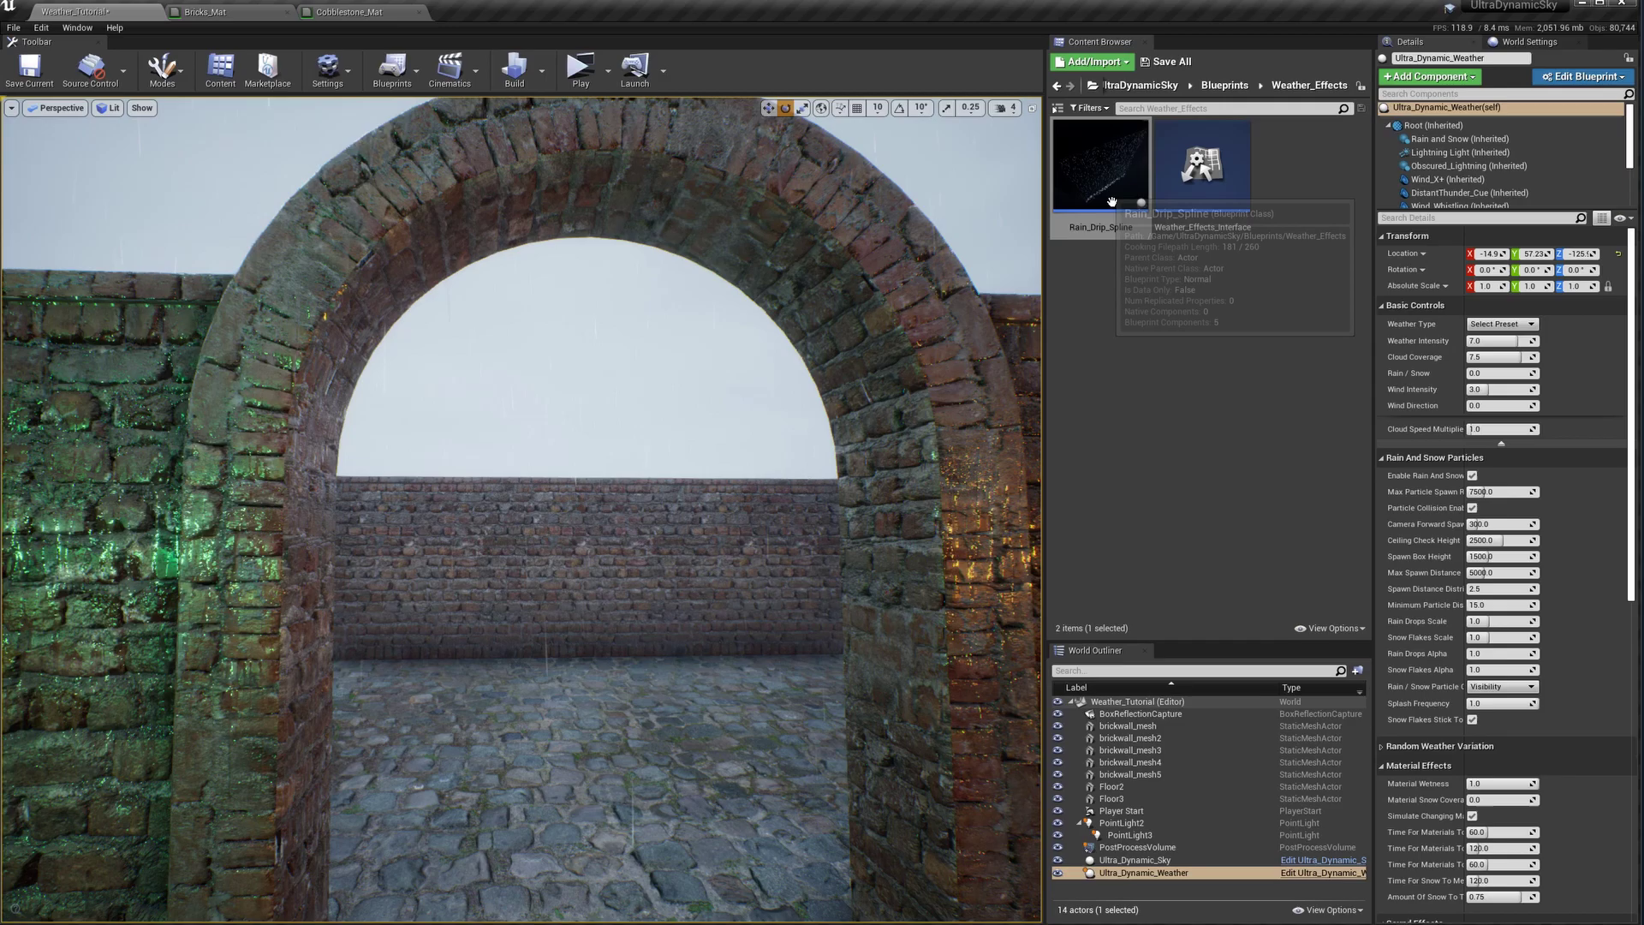
drag(1112, 202, 956, 339)
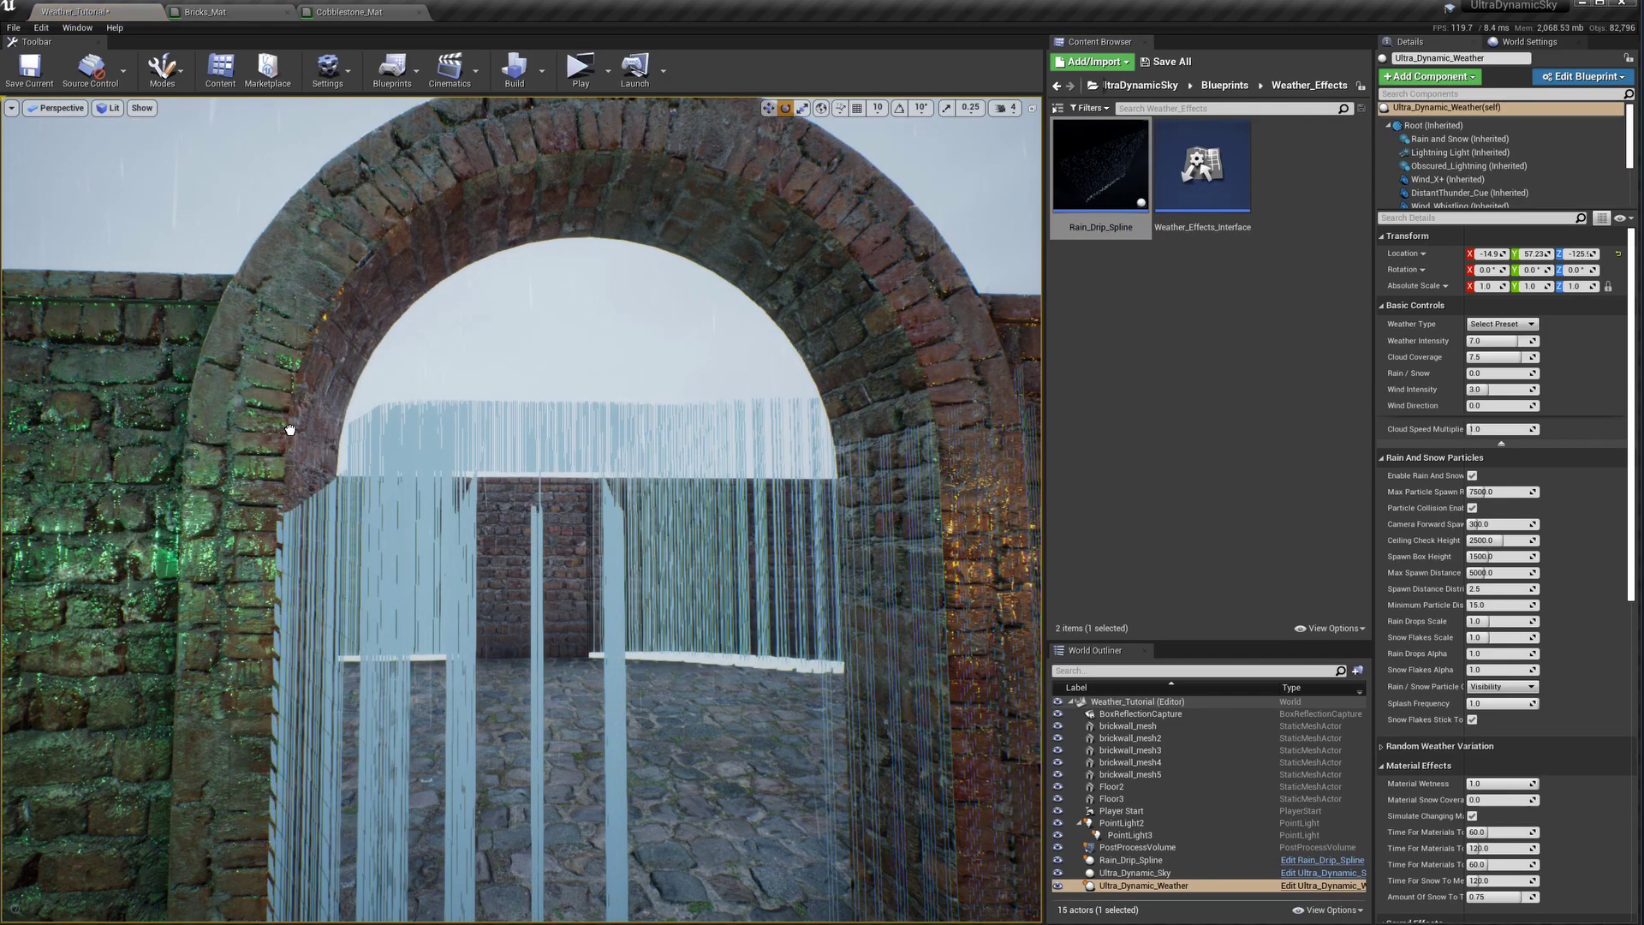
mouse_move(289, 430)
right_down()
mouse_move(283, 446)
mouse_move(257, 308)
mouse_move(289, 430)
right_up()
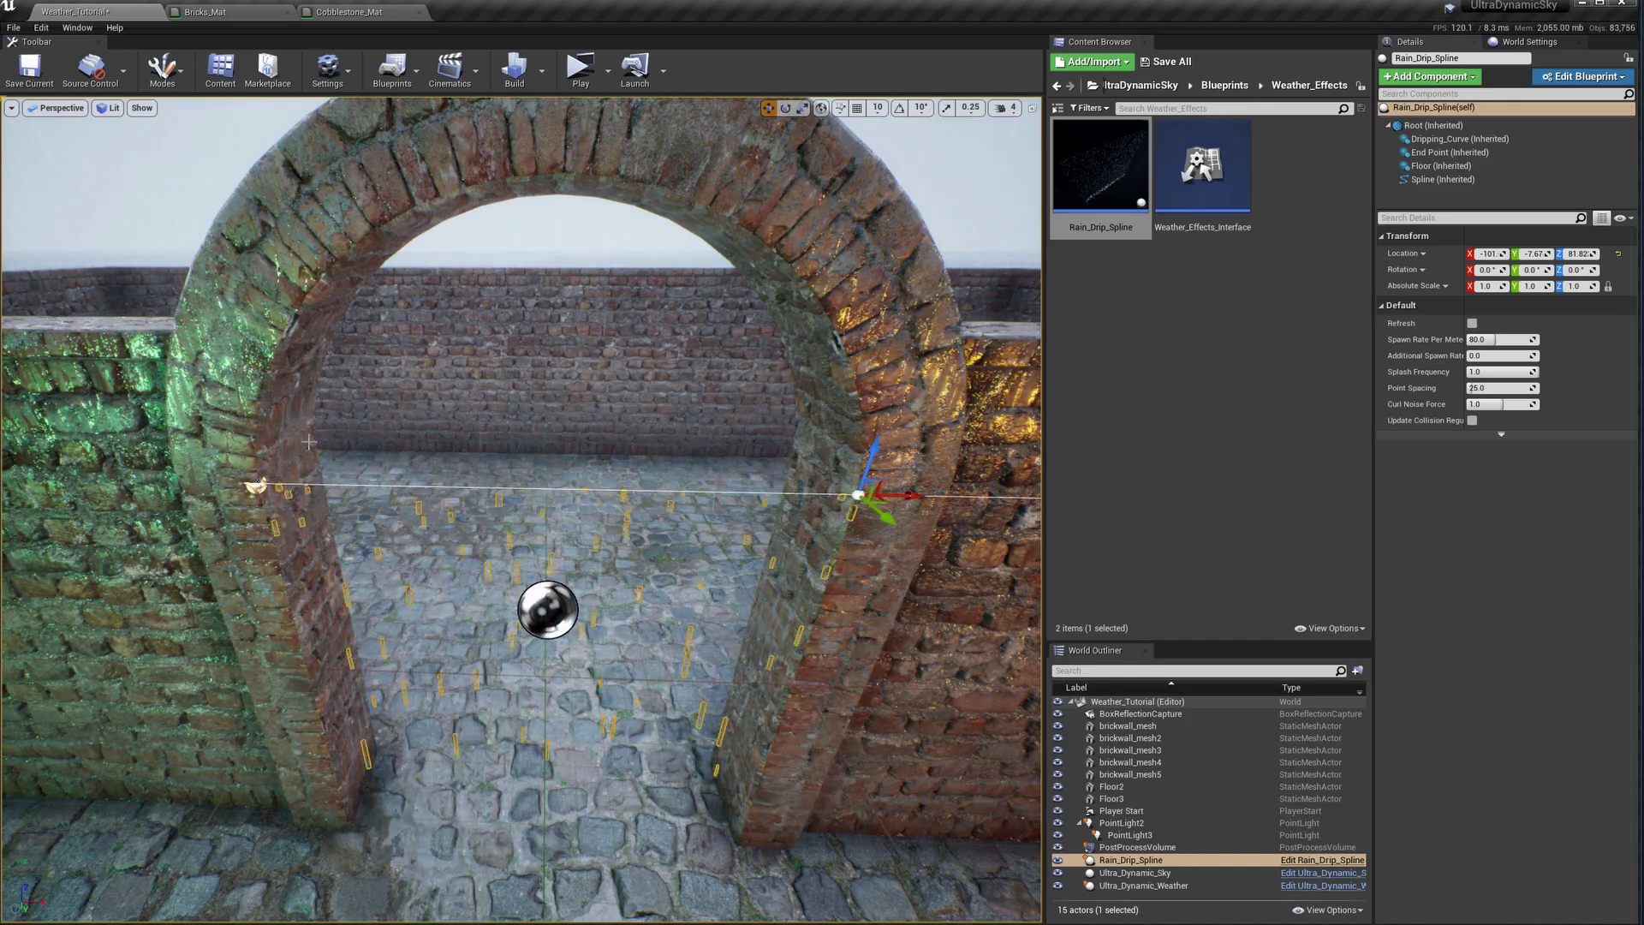
Move and rotate the Rain_Drip_Spline end points against the pillars so it arcs under the arch.
click(287, 407)
click(259, 485)
right_drag(258, 485, 446, 571)
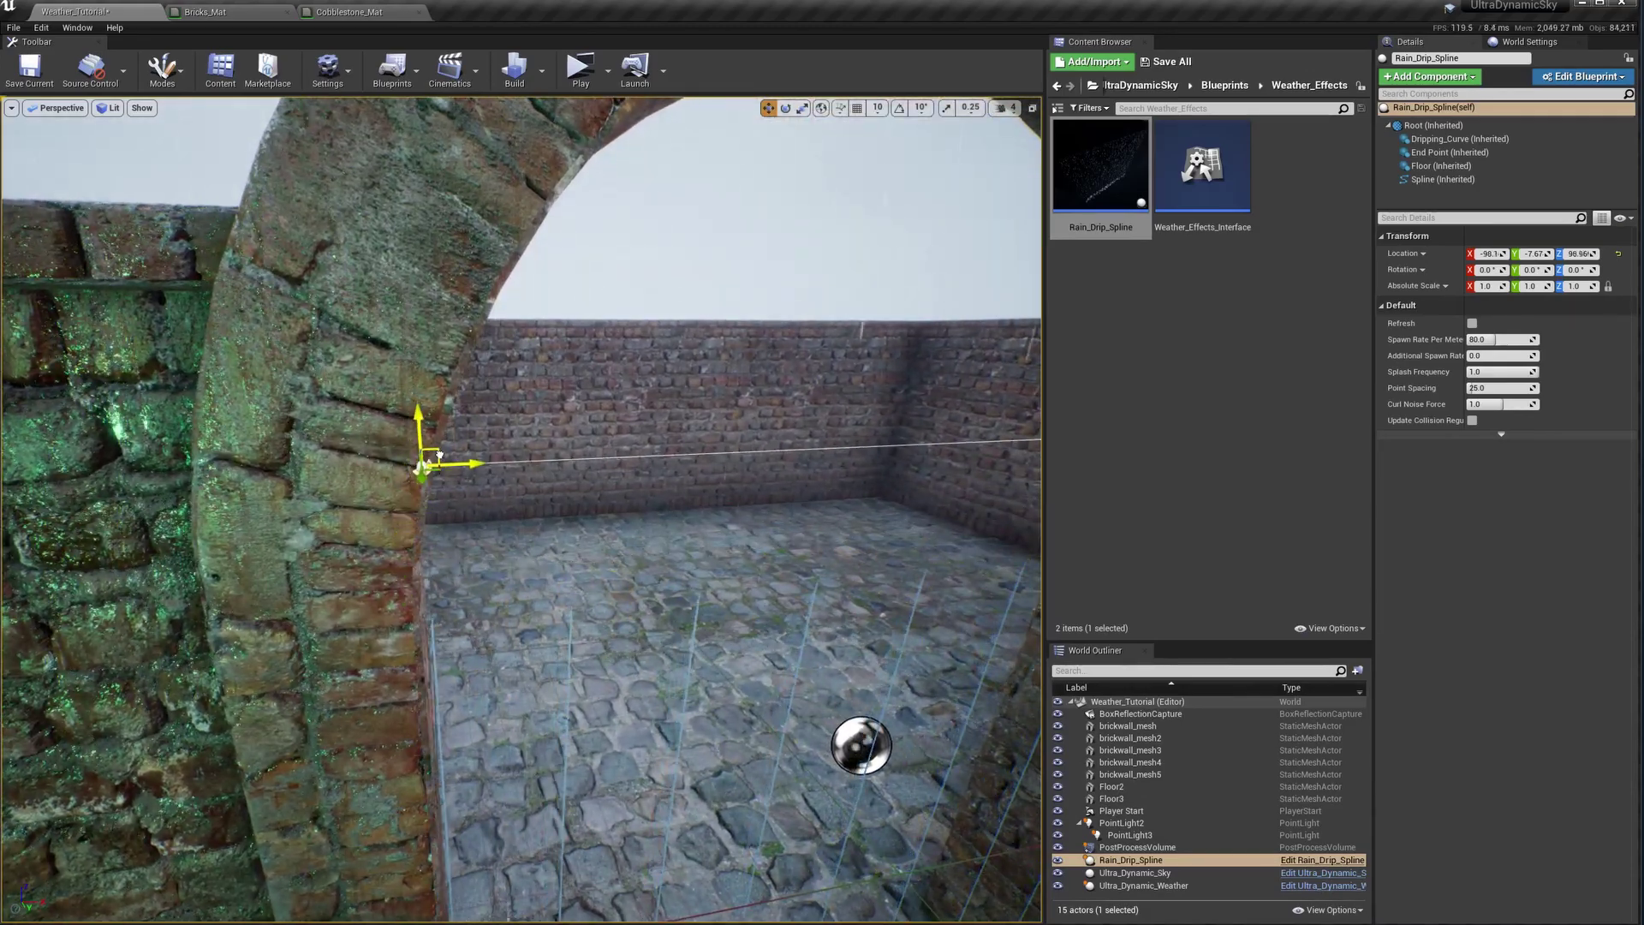
right_drag(440, 454, 696, 492)
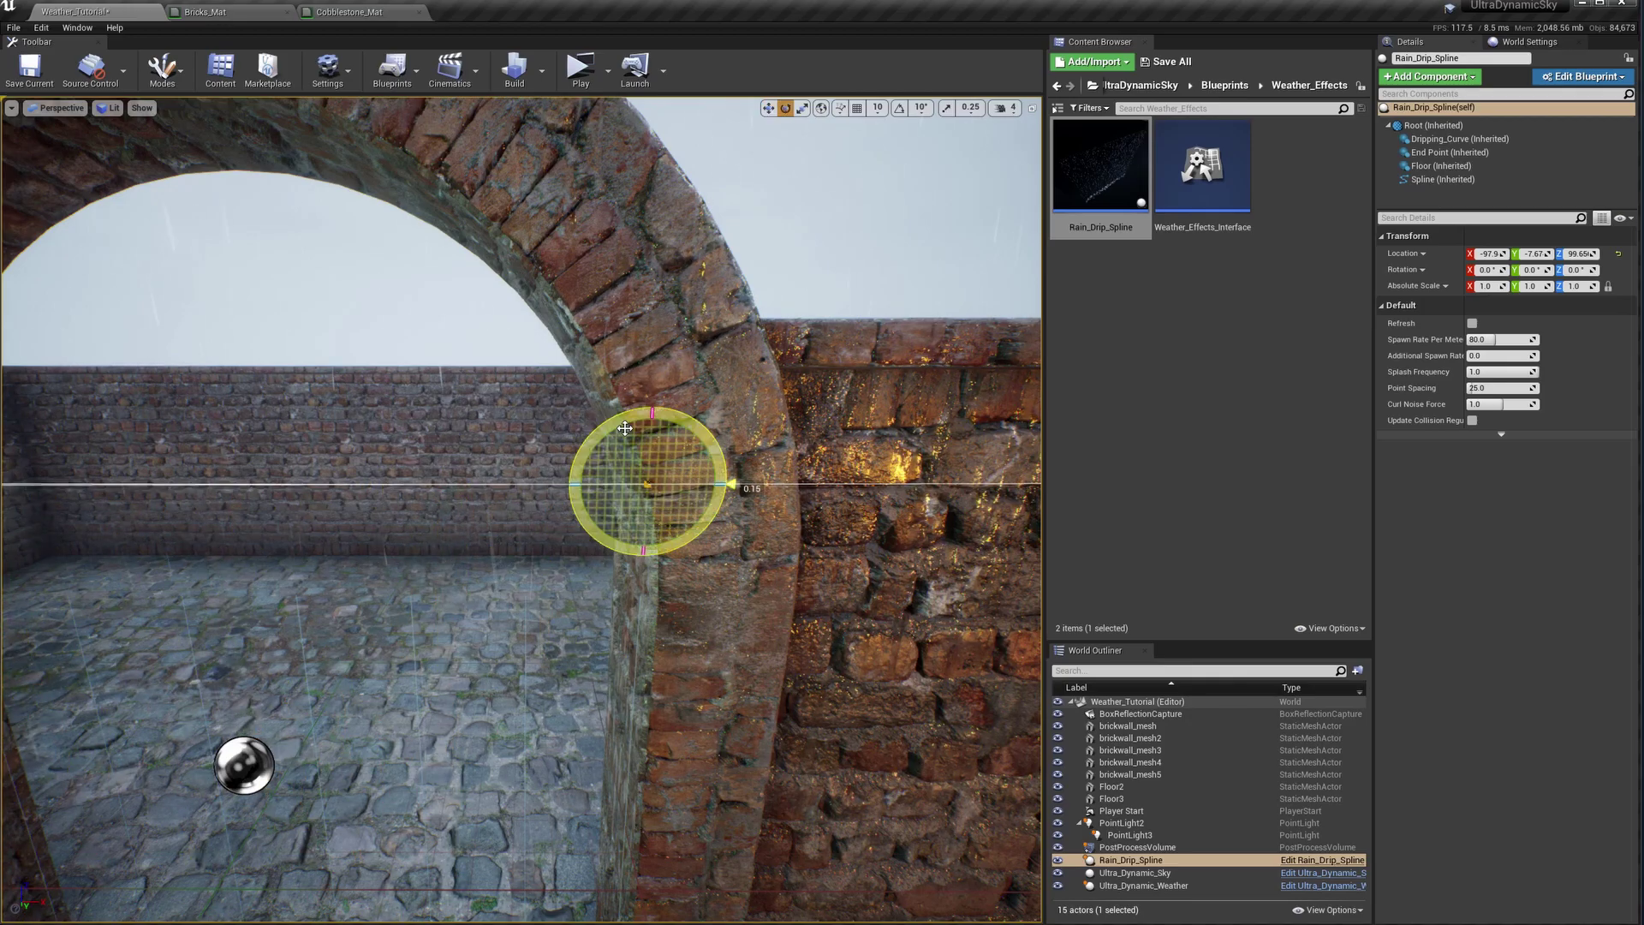
right_drag(557, 531, 571, 500)
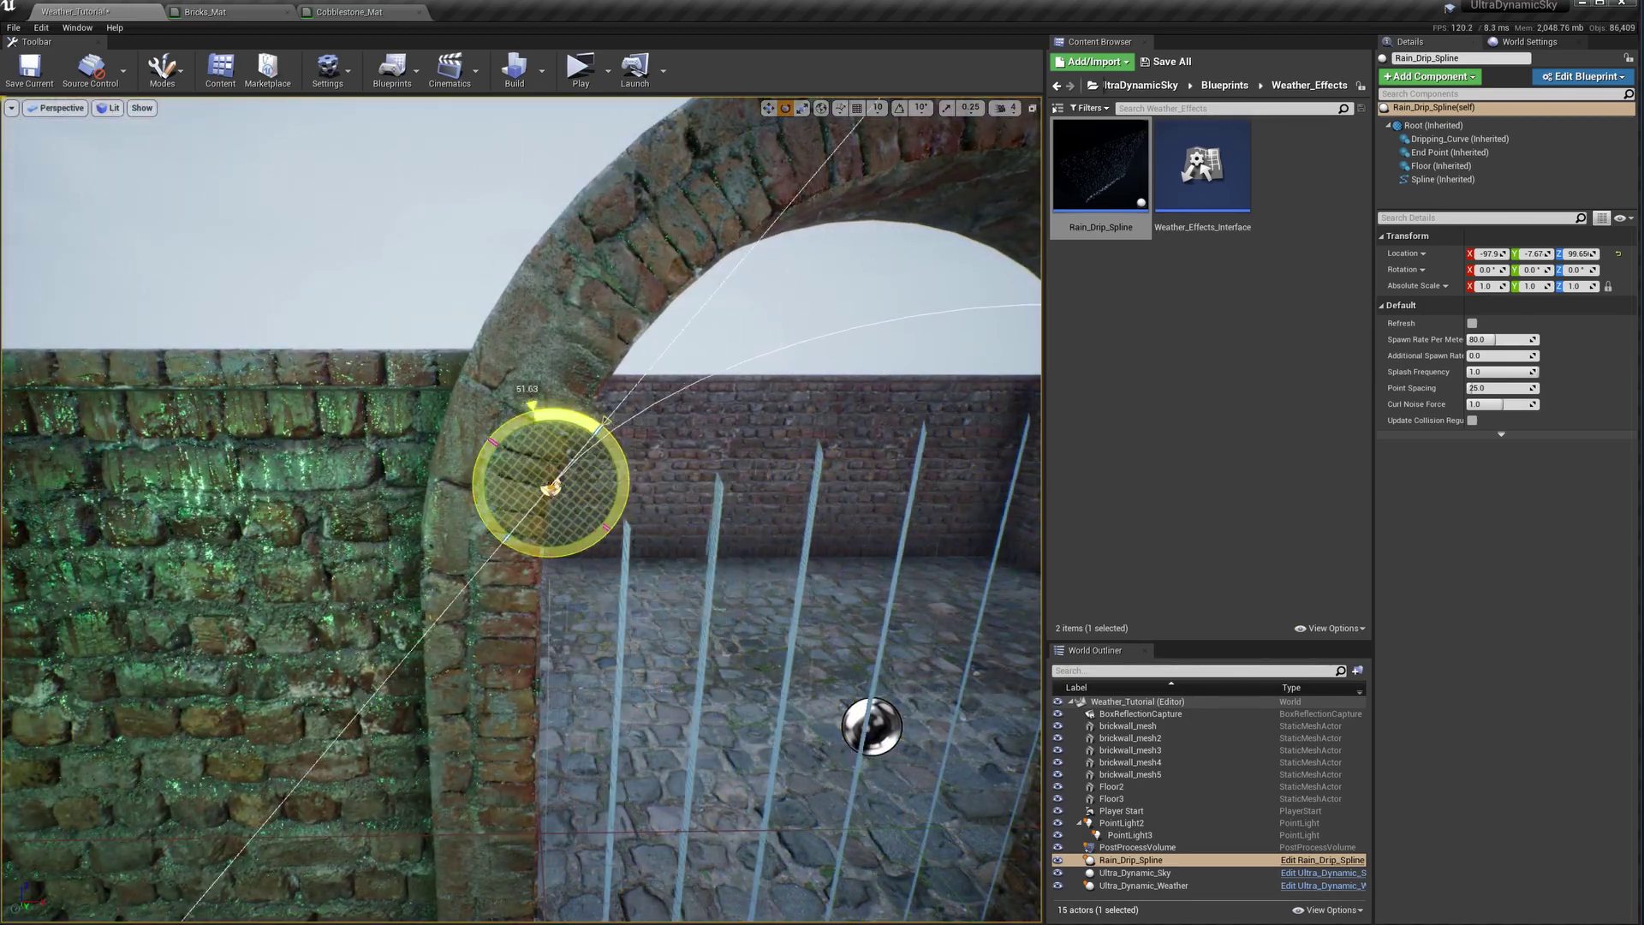
right_drag(786, 453, 556, 484)
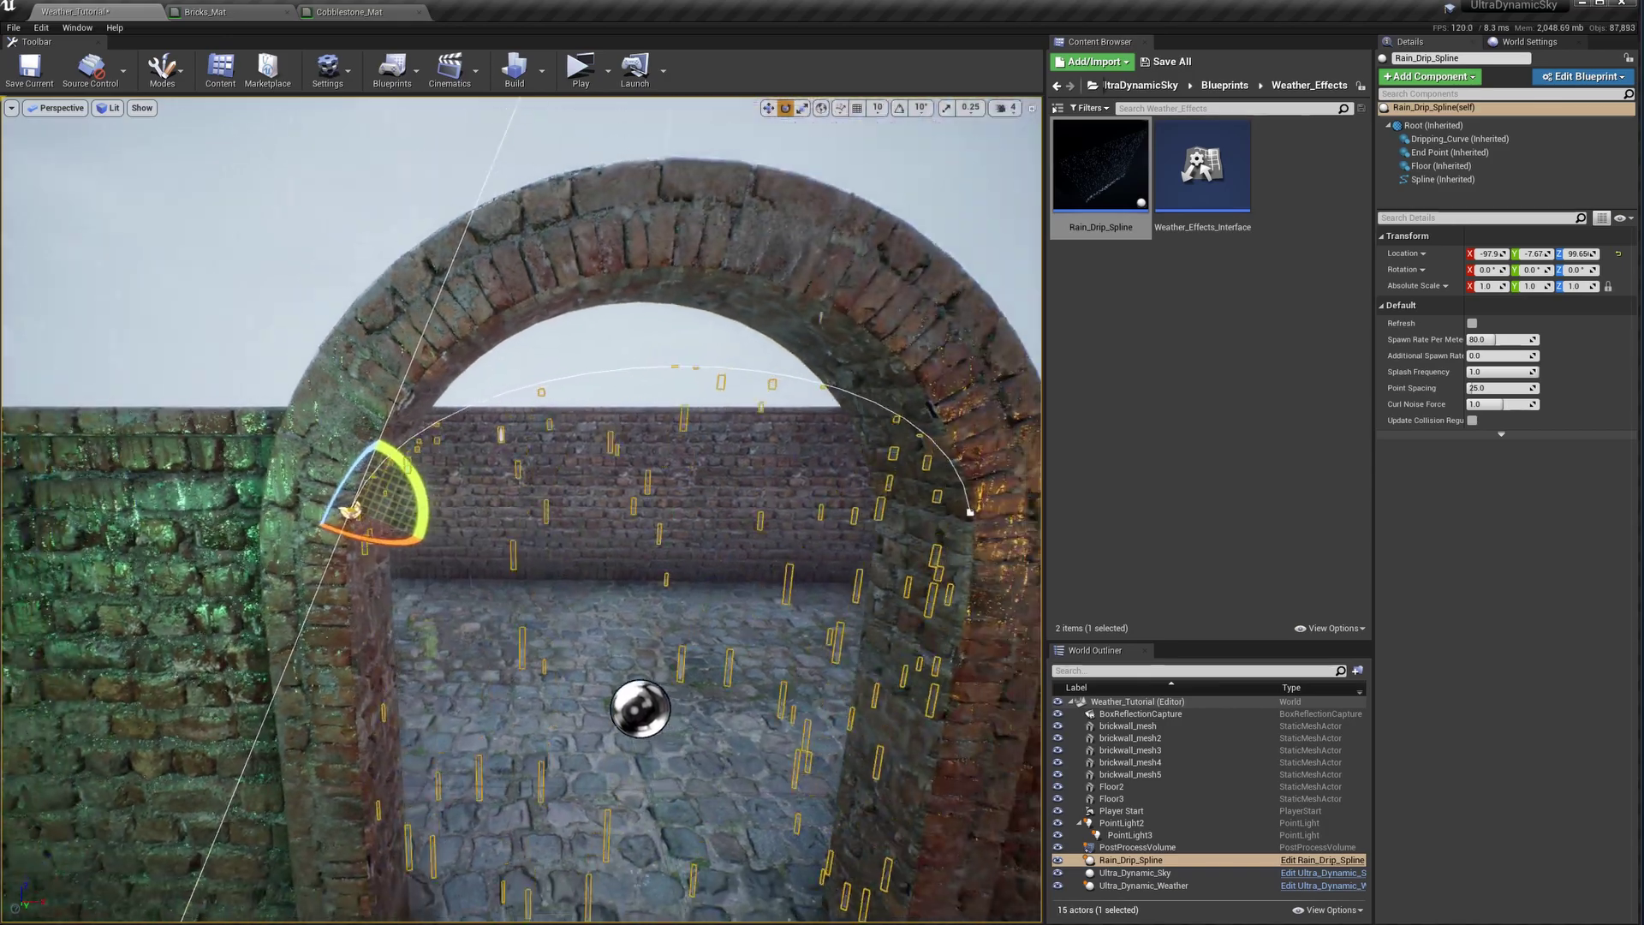
key(r)
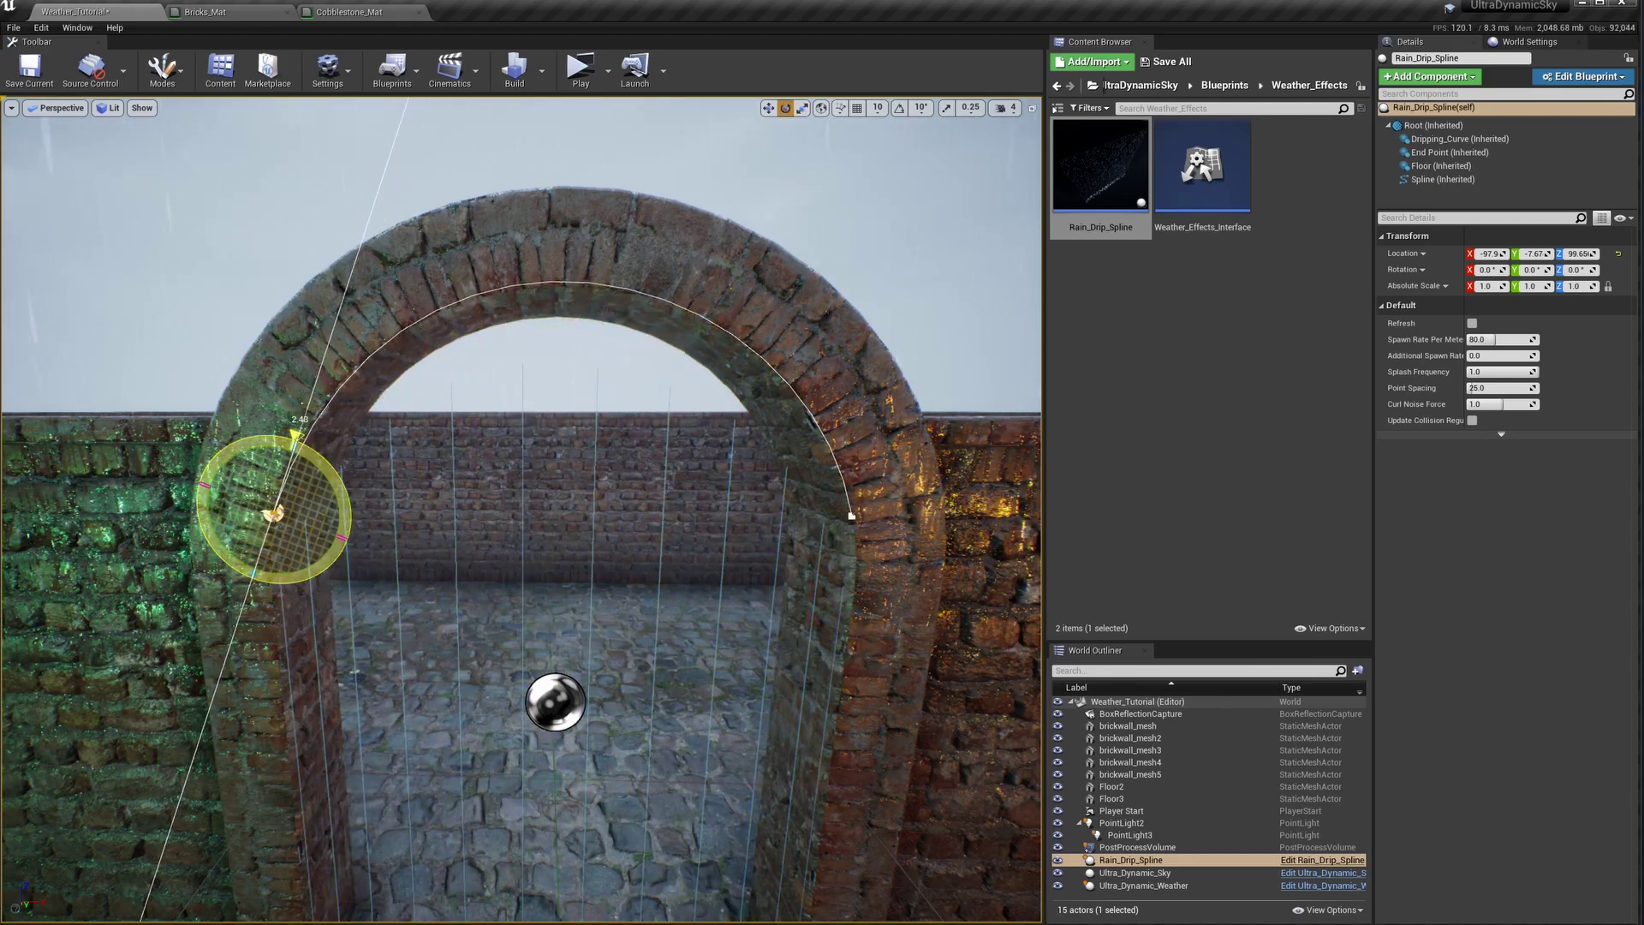
right_drag(557, 484, 518, 445)
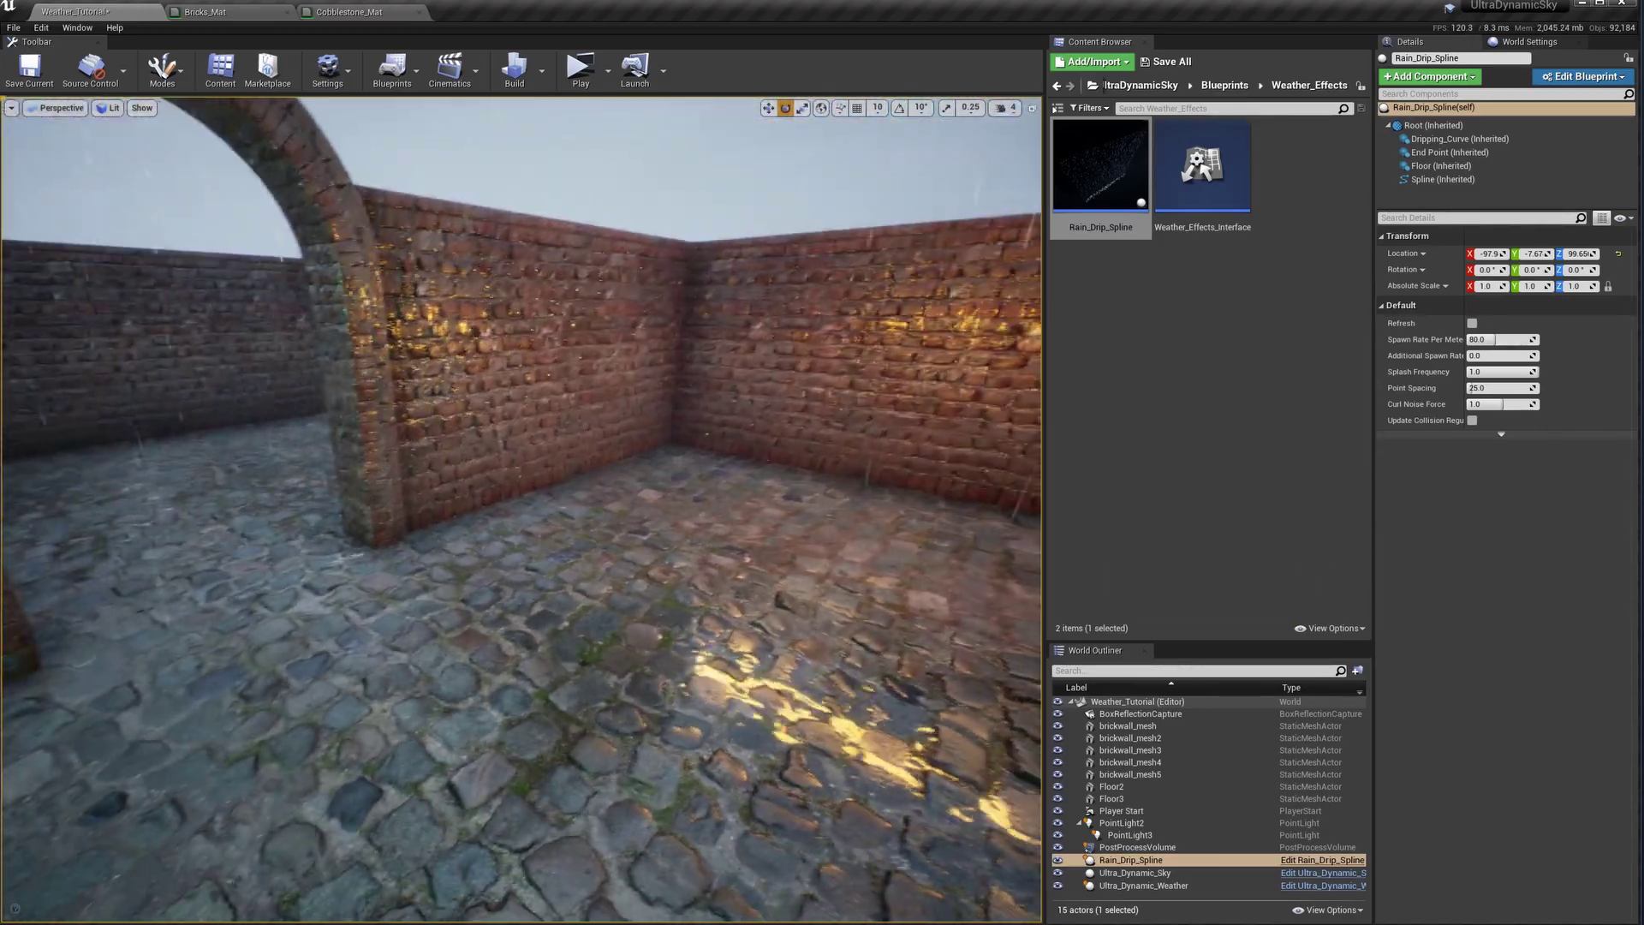